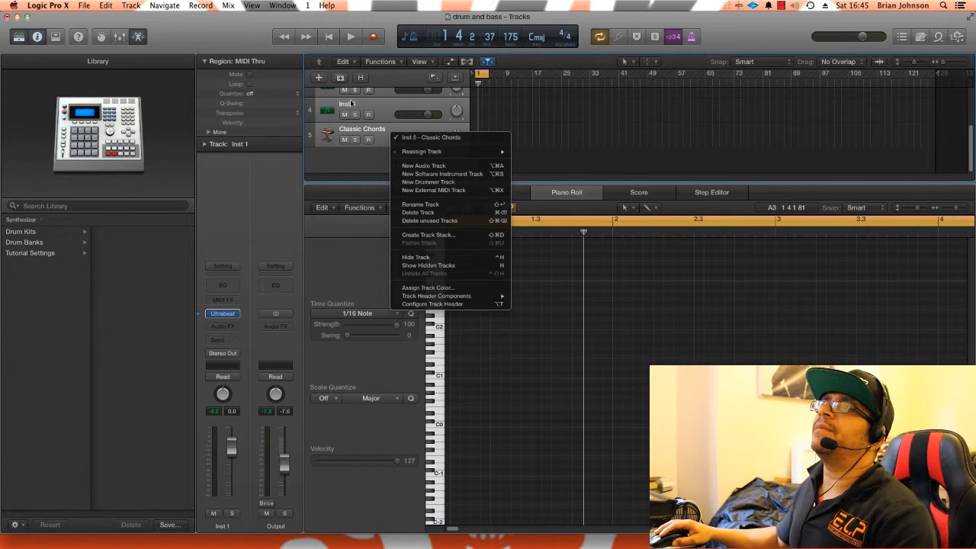
# - Delete the existing tracks and create 5 new software instrument tracks
pyautogui.click(369, 164)
pyautogui.scroll(3, 381, 141)
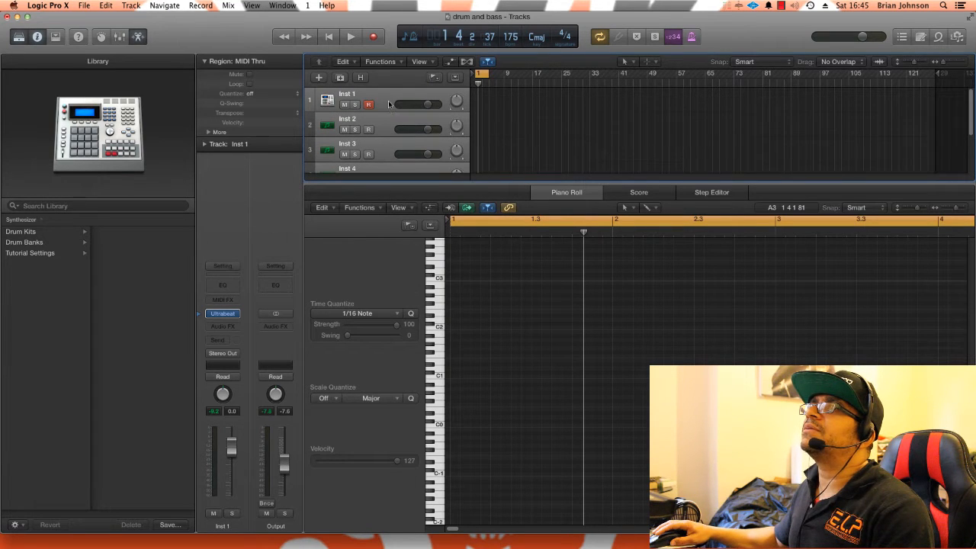
pyautogui.rightClick(387, 131)
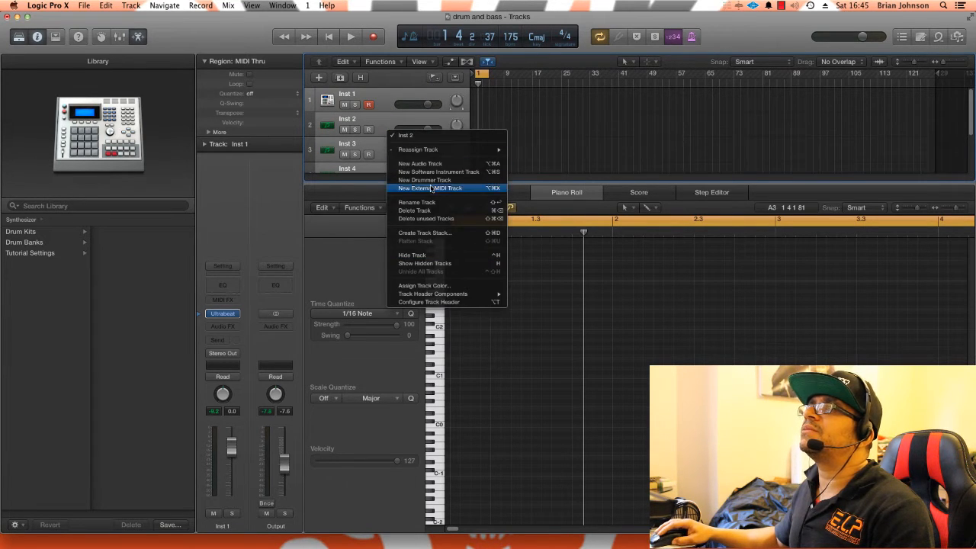
pyautogui.click(424, 210)
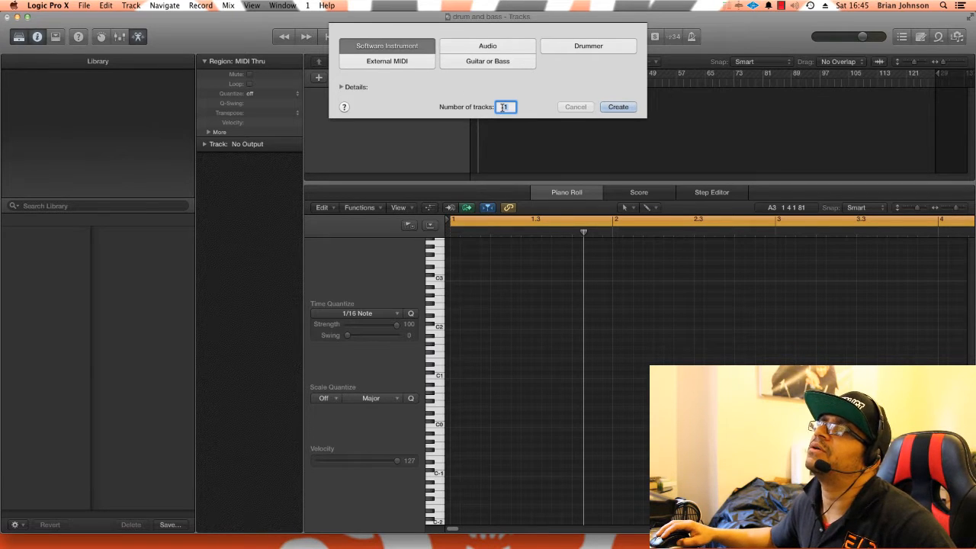
pyautogui.write('5')
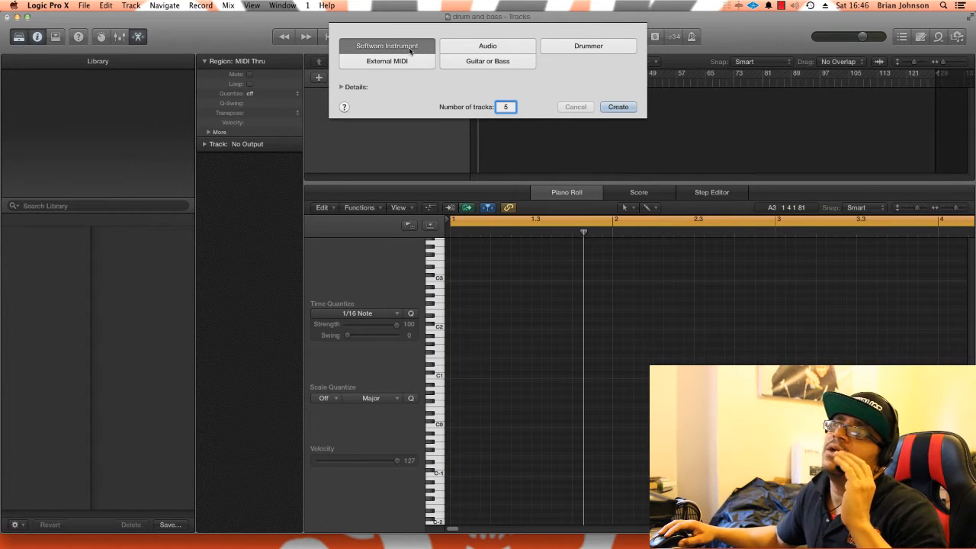
pyautogui.click(618, 107)
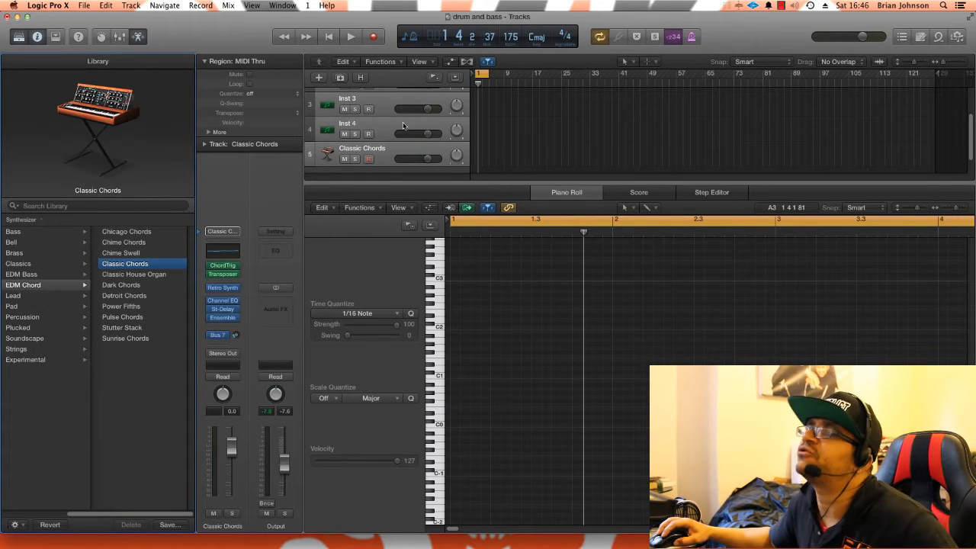
# - Select the Inst 1 track and examine its available instrument plug-ins, including EXS24, Ultrabeat and the third-party AU Instruments
pyautogui.scroll(3, 403, 126)
pyautogui.click(381, 103)
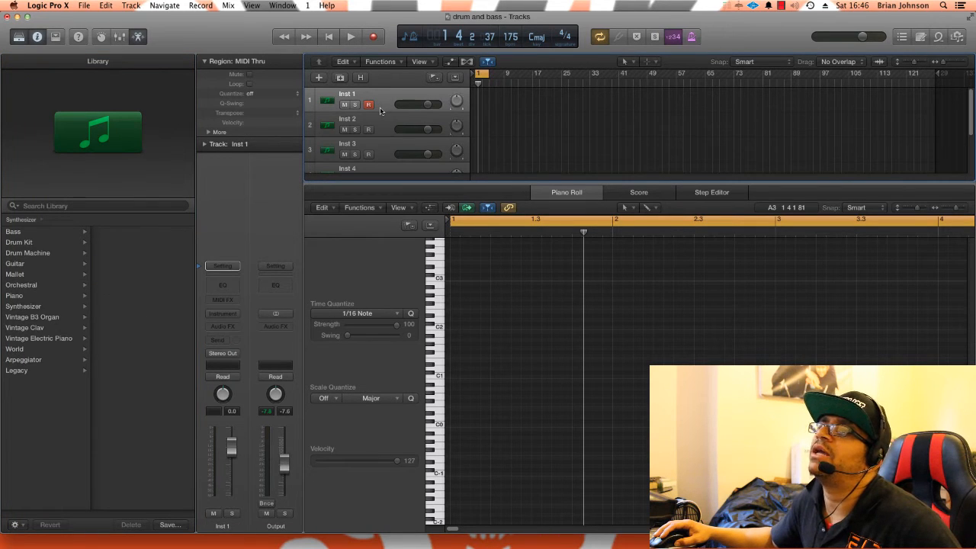
pyautogui.click(235, 318)
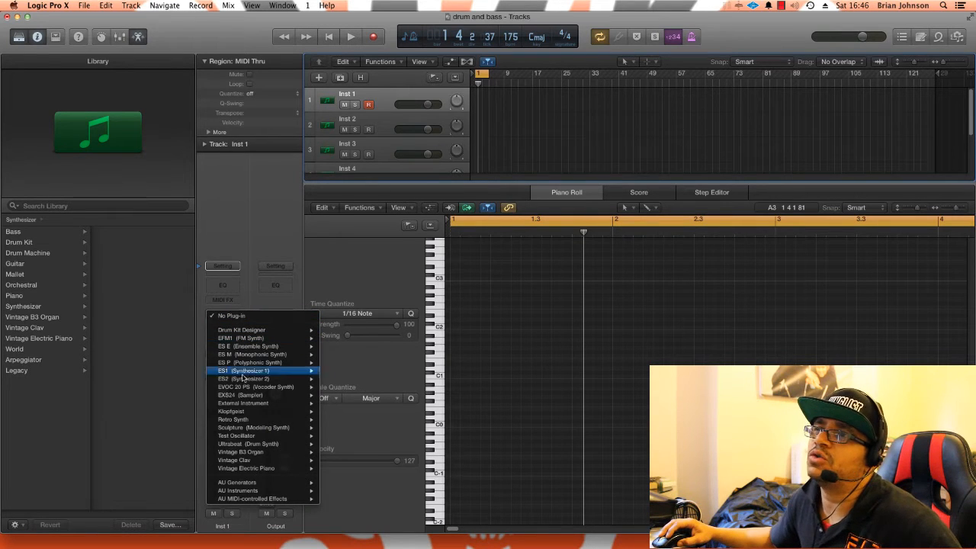
pyautogui.moveTo(251, 408)
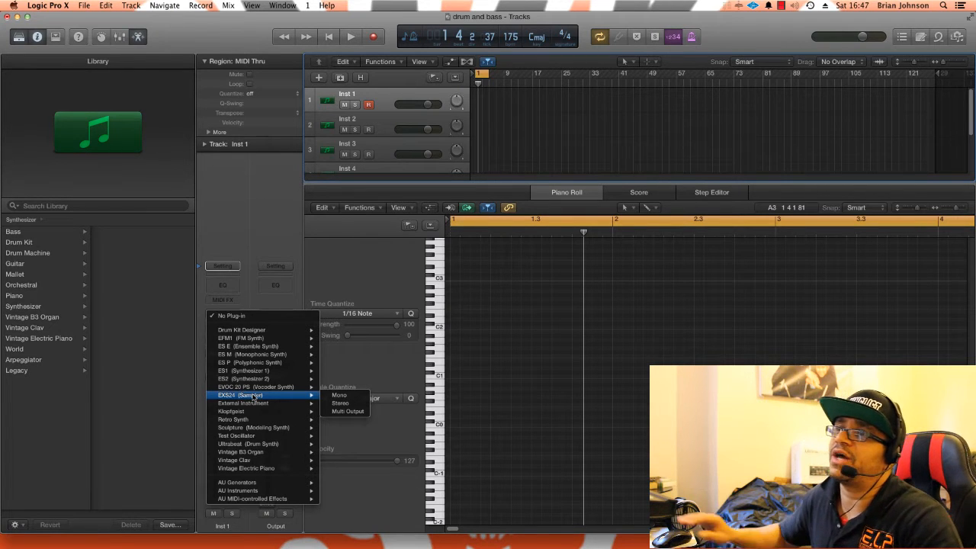
pyautogui.moveTo(266, 447)
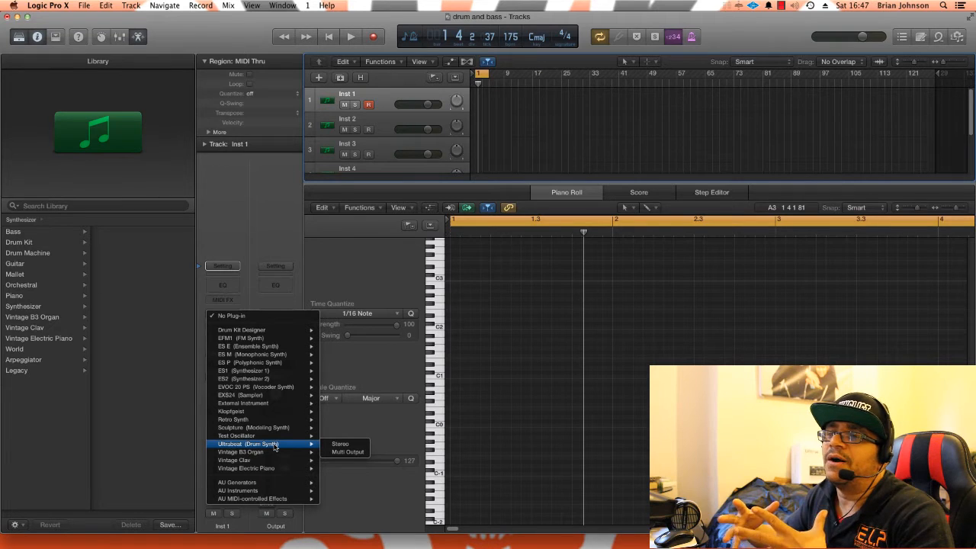
pyautogui.moveTo(264, 492)
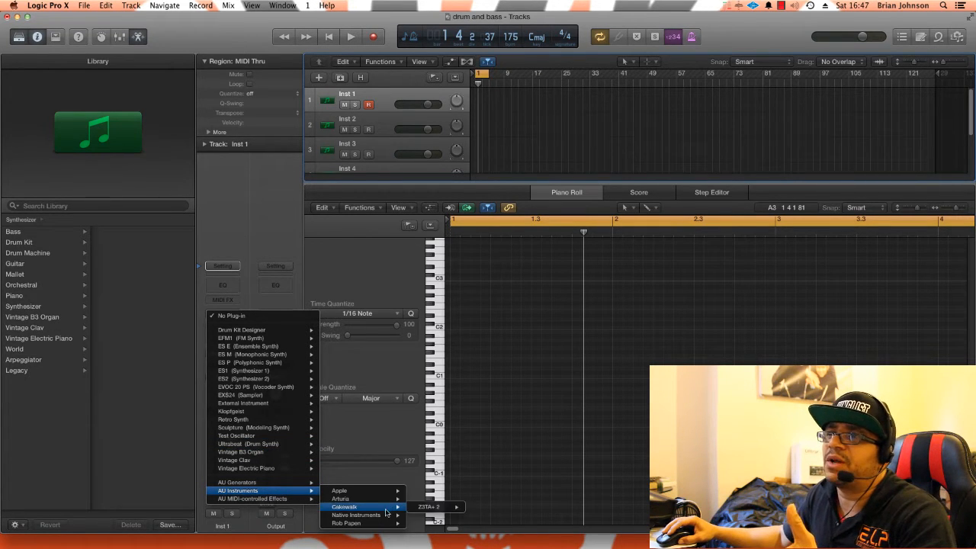
pyautogui.moveTo(384, 510)
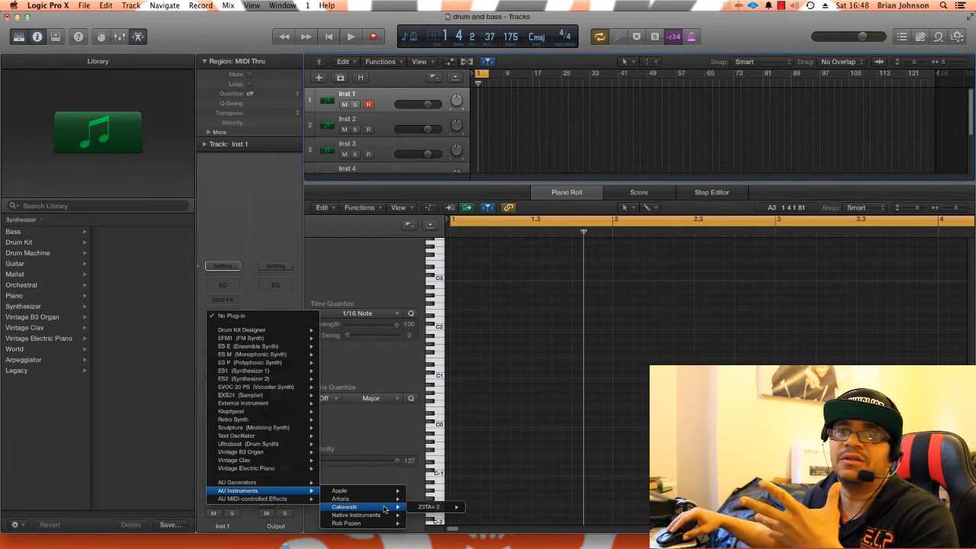
pyautogui.click(29, 5)
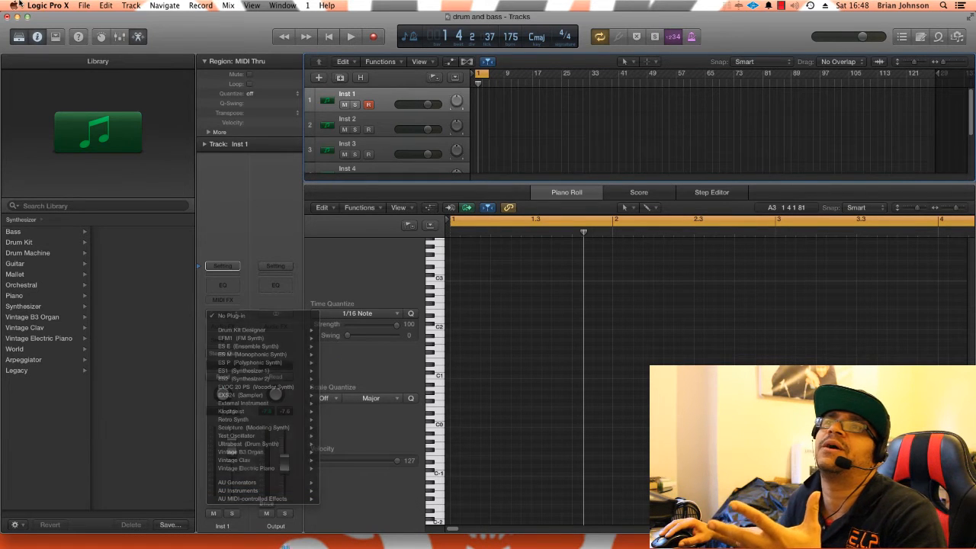
# - View the Mac's system information and close it
pyautogui.click(14, 6)
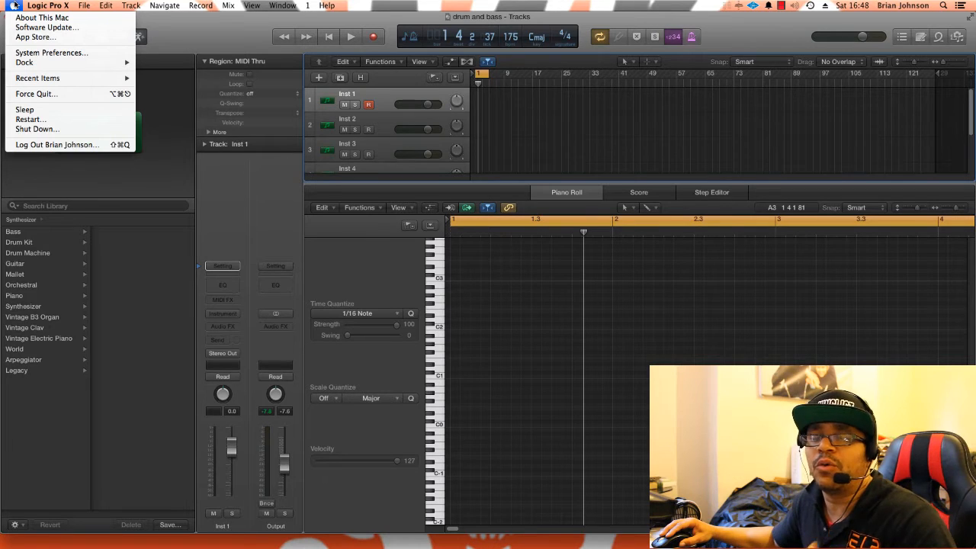
pyautogui.click(42, 17)
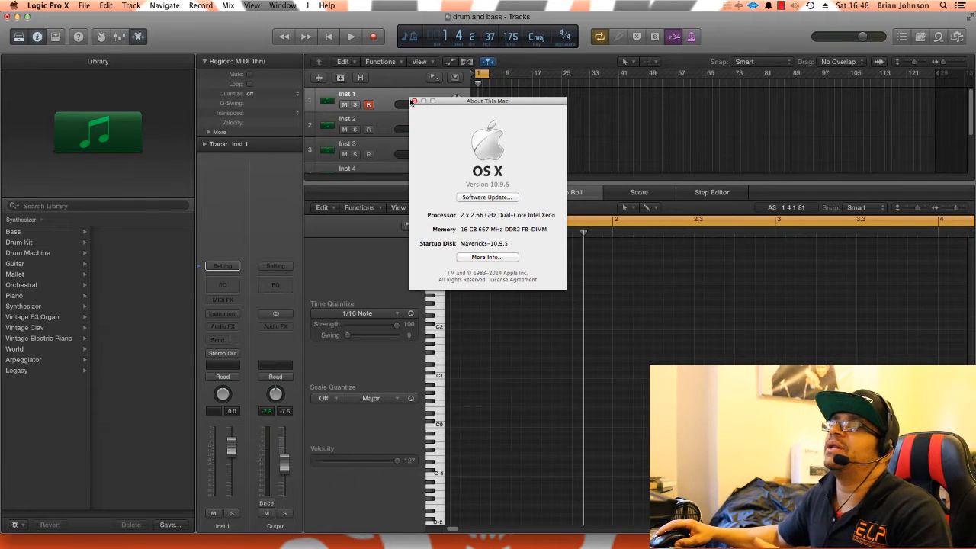
pyautogui.click(413, 101)
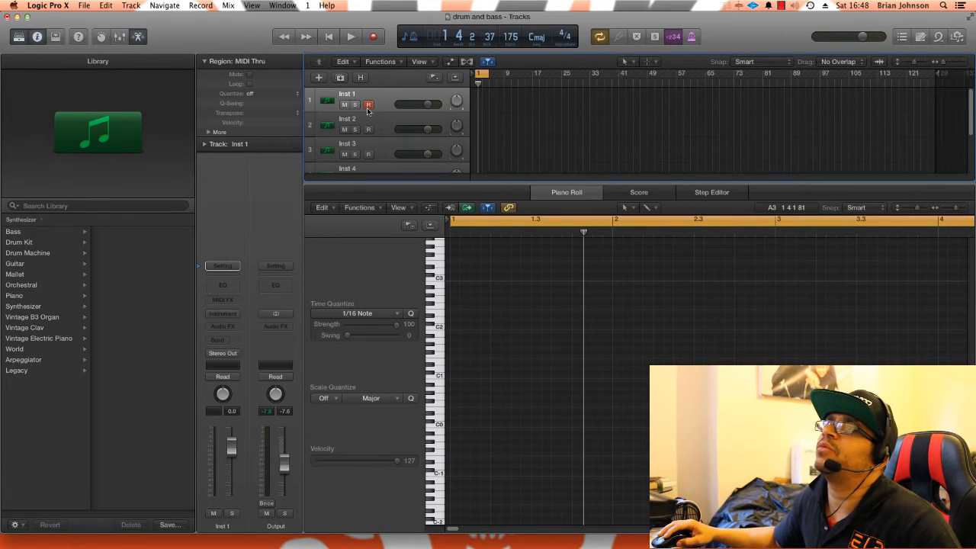
# - Load the stereo Ultrabeat drum synth on the Inst 1 track and move its window clear of the library
pyautogui.click(235, 314)
pyautogui.moveTo(269, 437)
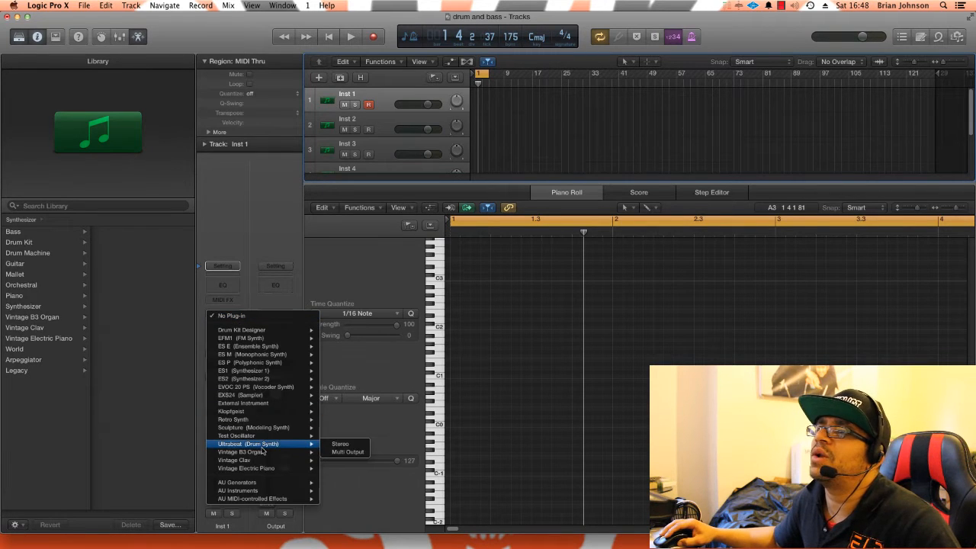
pyautogui.click(339, 444)
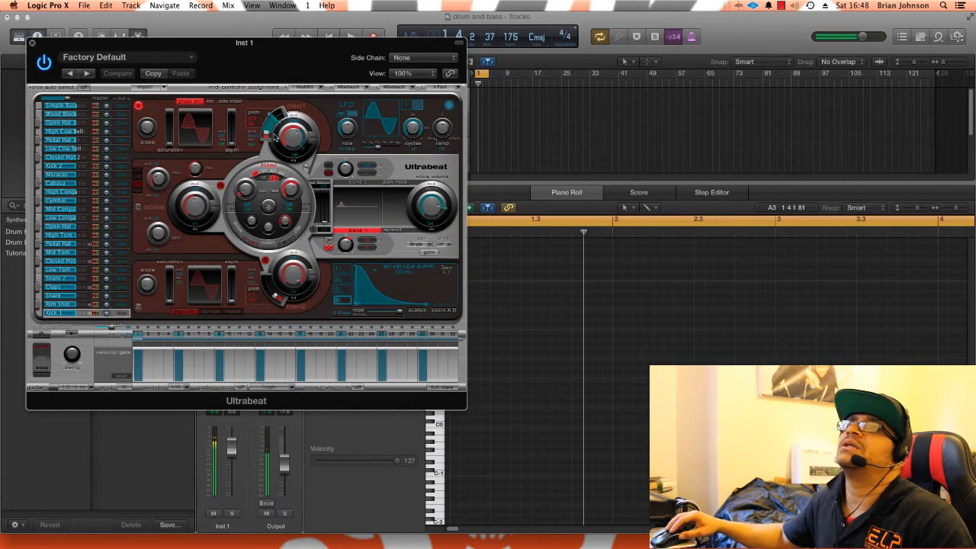
pyautogui.moveTo(190, 44); pyautogui.dragTo(522, 76)
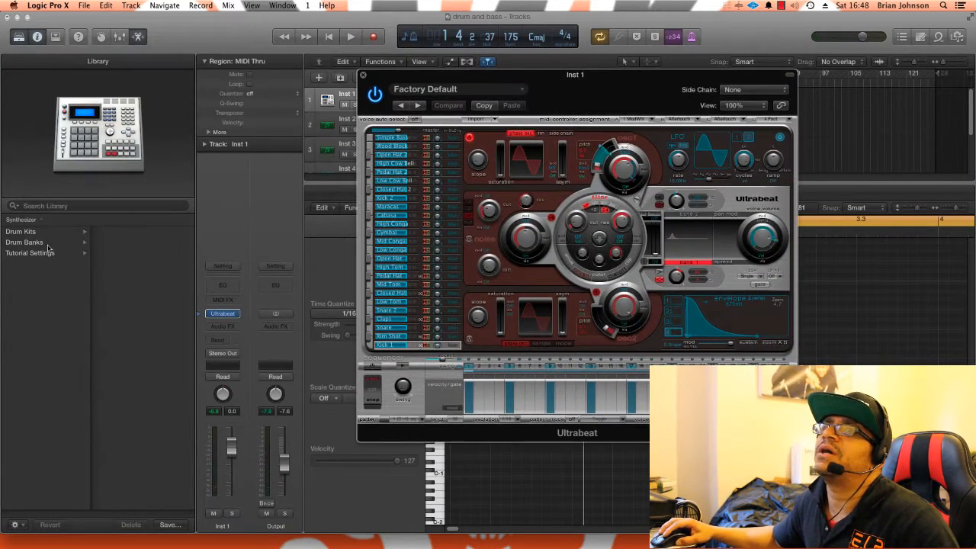
# - Try the Breaks Remix Kit, Drum & Bass Kit 01, Broken Beat Kit 02, Downtempo Kit 02 and Broken Beat Kit 01 presets in Ultrabeat
pyautogui.click(38, 233)
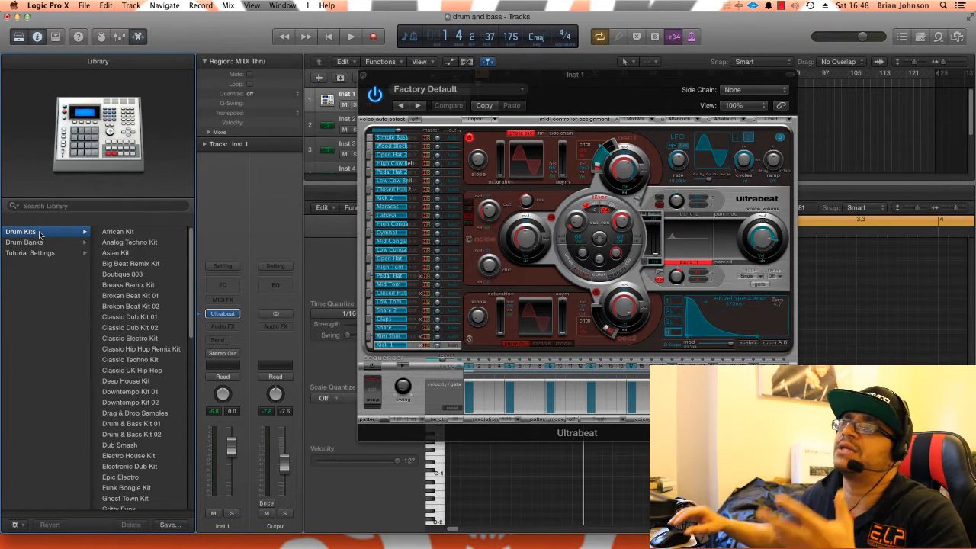
pyautogui.click(131, 285)
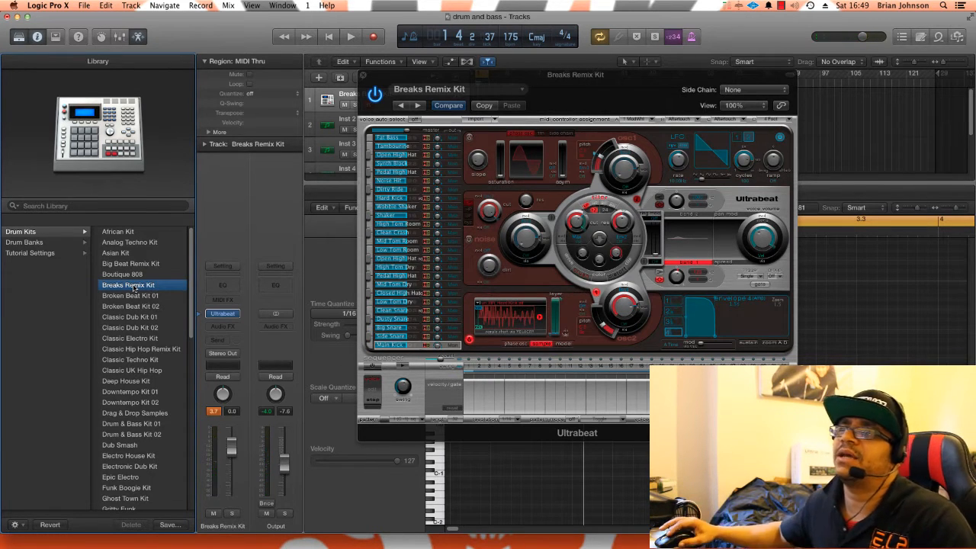
pyautogui.click(141, 424)
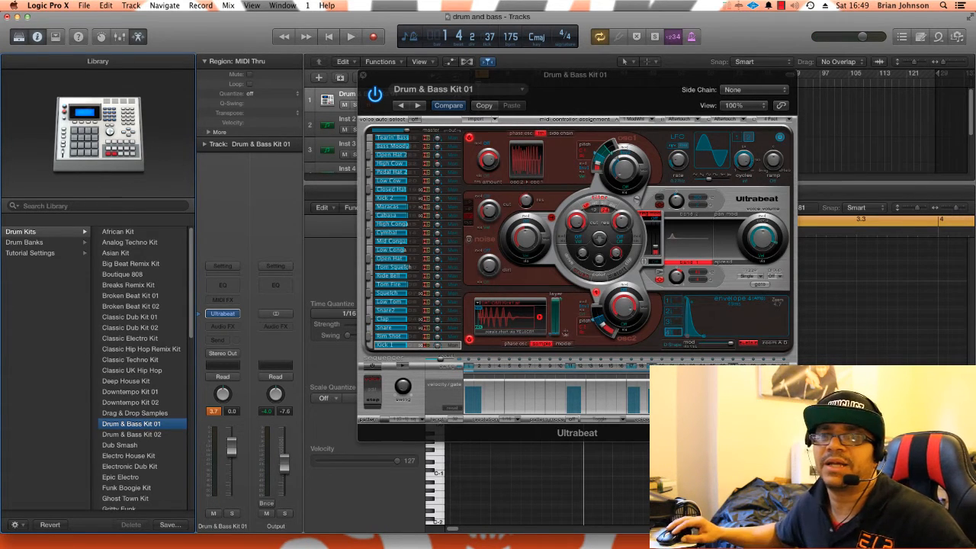
pyautogui.click(127, 307)
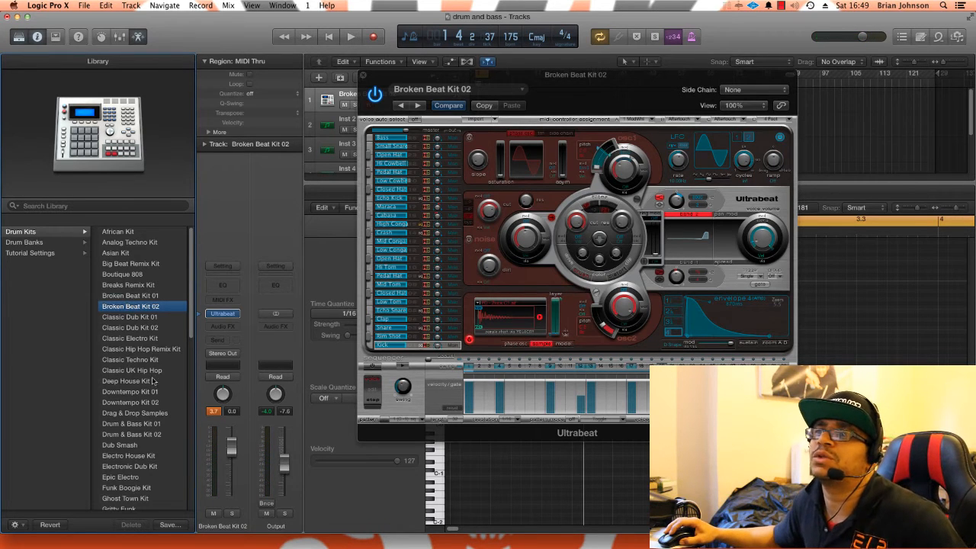
pyautogui.click(151, 401)
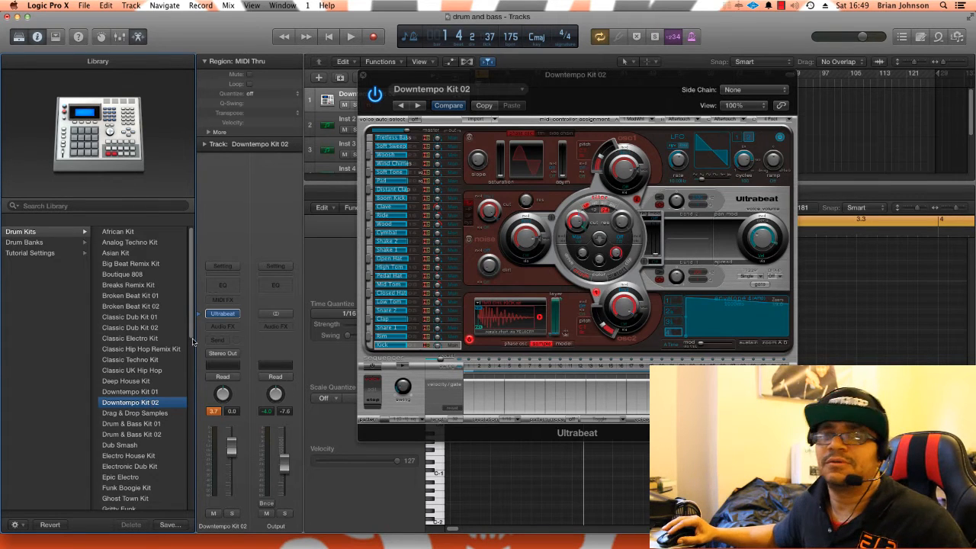
pyautogui.click(390, 198)
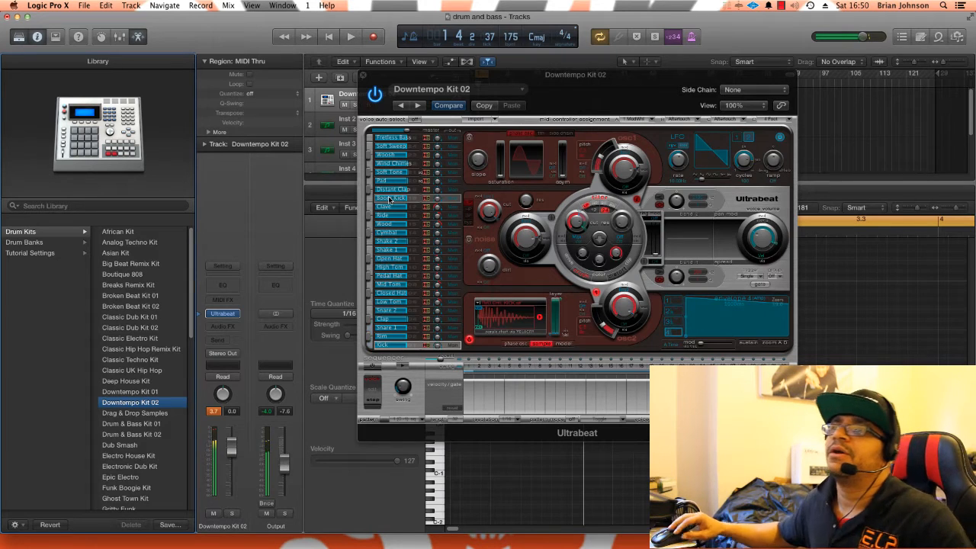
pyautogui.click(142, 296)
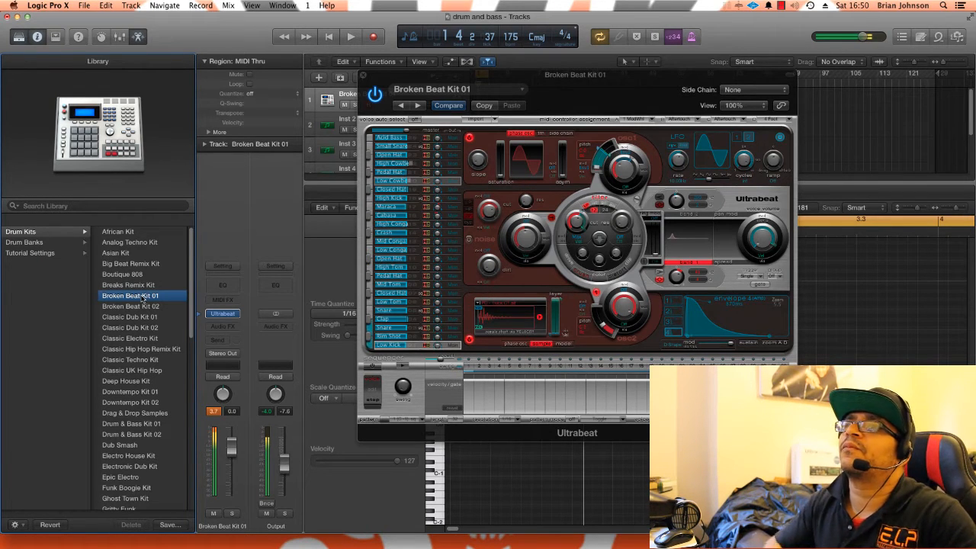
# - Load the Breaks Remix Kit preset from the drum kits into Ultrabeat and close the plug-in window
pyautogui.click(142, 286)
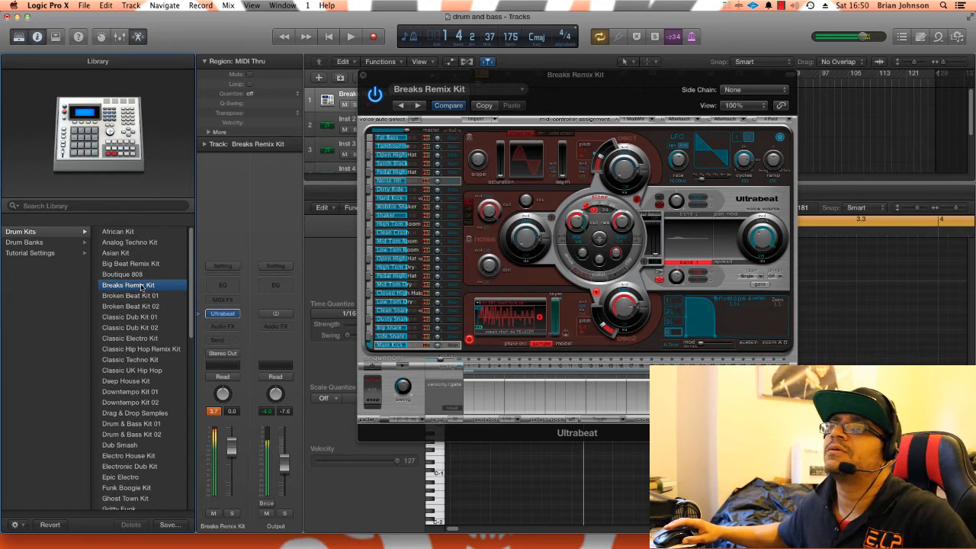
pyautogui.moveTo(183, 166)
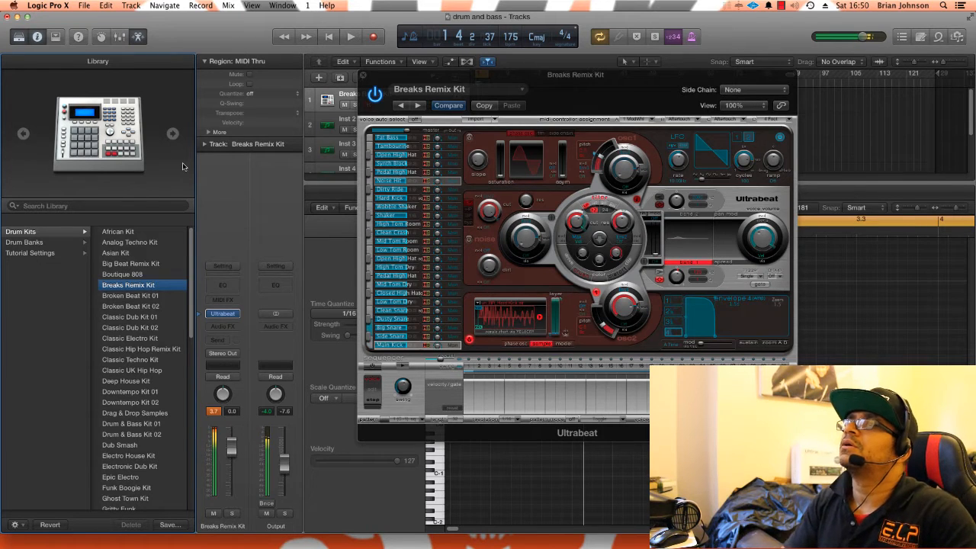
pyautogui.click(362, 78)
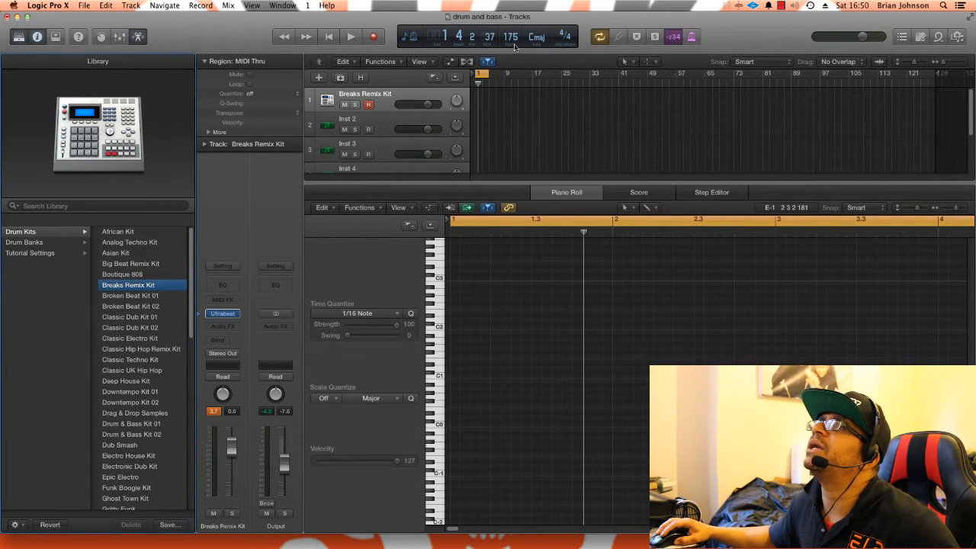
# - Set the project tempo to 178
pyautogui.doubleClick(513, 40)
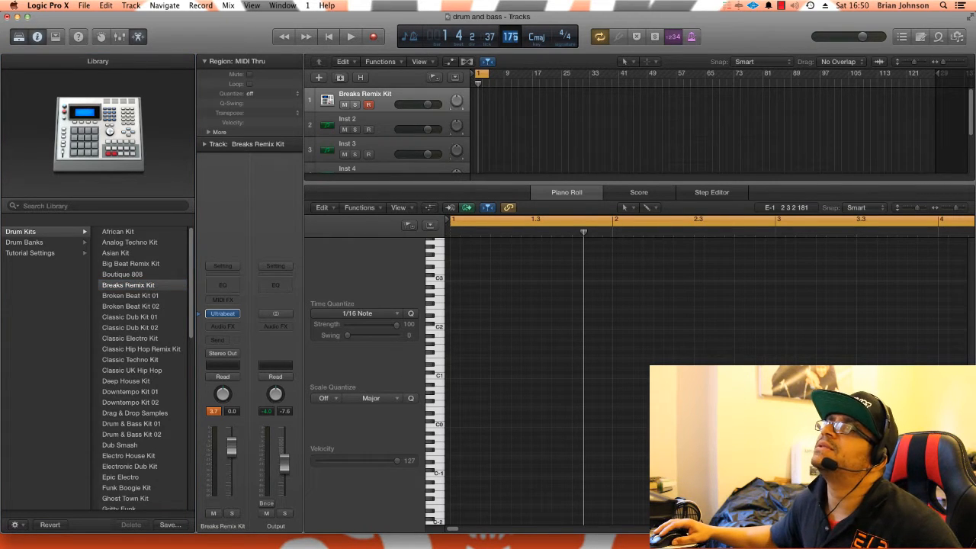
pyautogui.write('1')
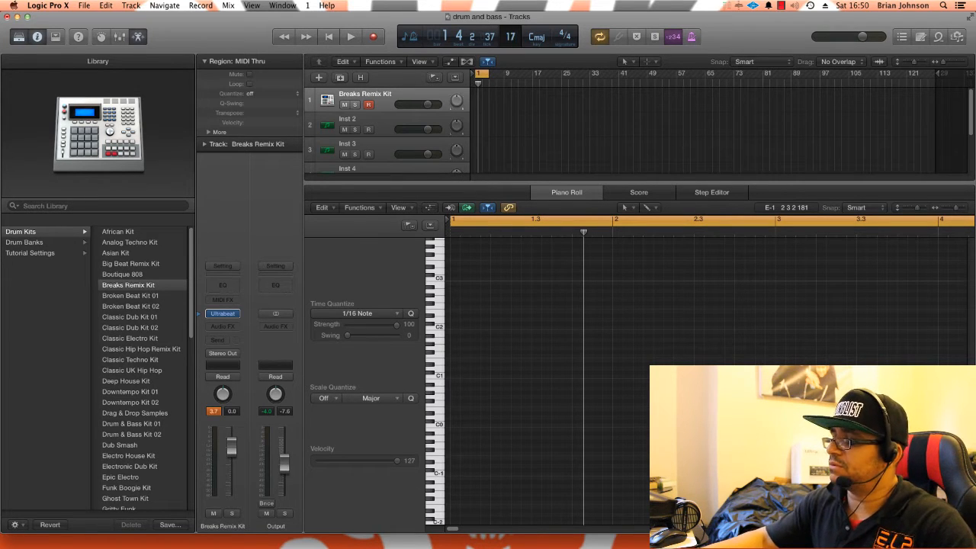
pyautogui.press('Return')
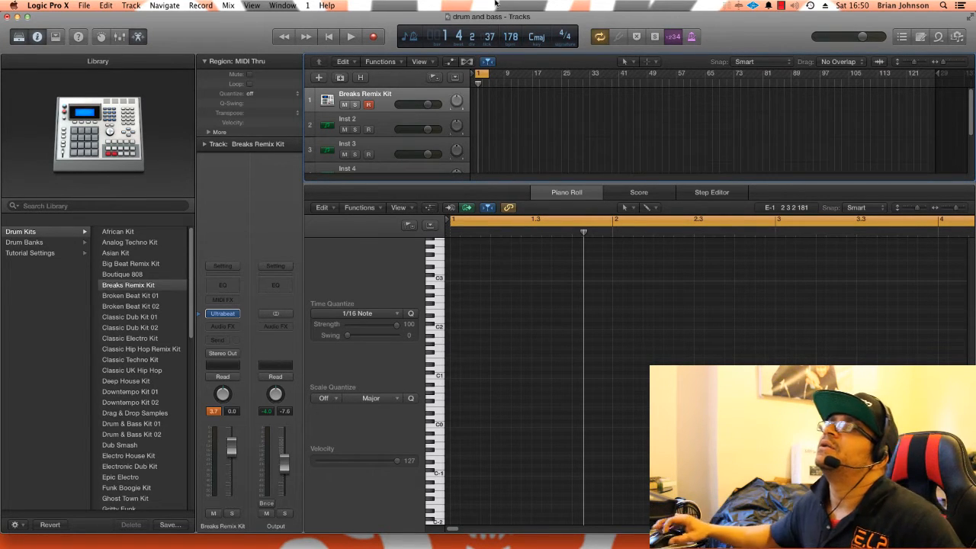
# - Play the project to check the tempo with the metronome, and stop playback
pyautogui.click(351, 37)
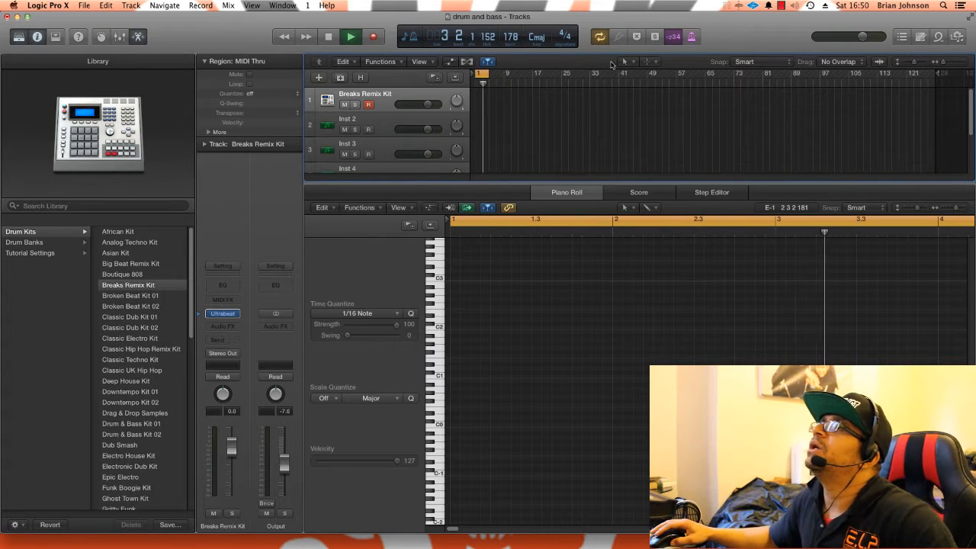
pyautogui.click(691, 37)
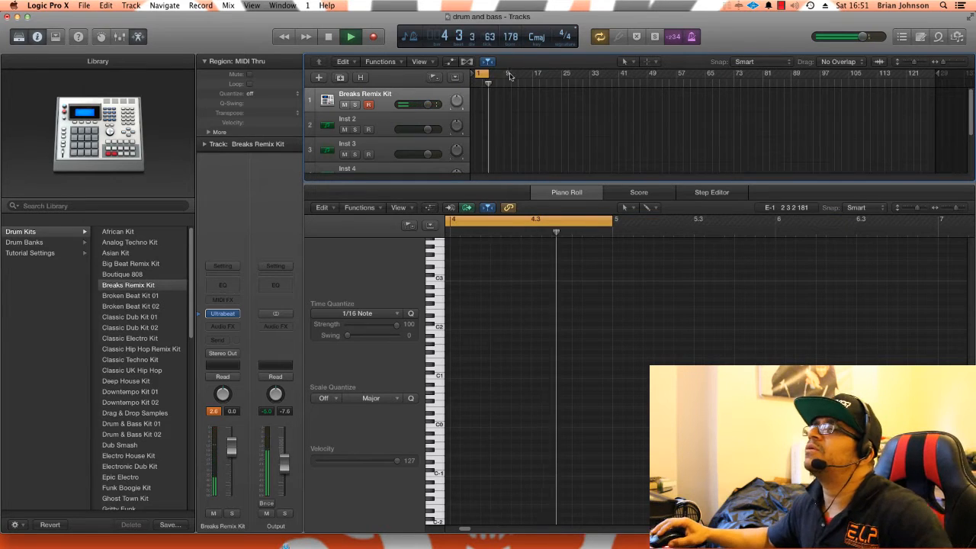
pyautogui.press('space')
# - Extend the cycle range so that it ends at bar 33
pyautogui.moveTo(487, 75); pyautogui.dragTo(588, 83)
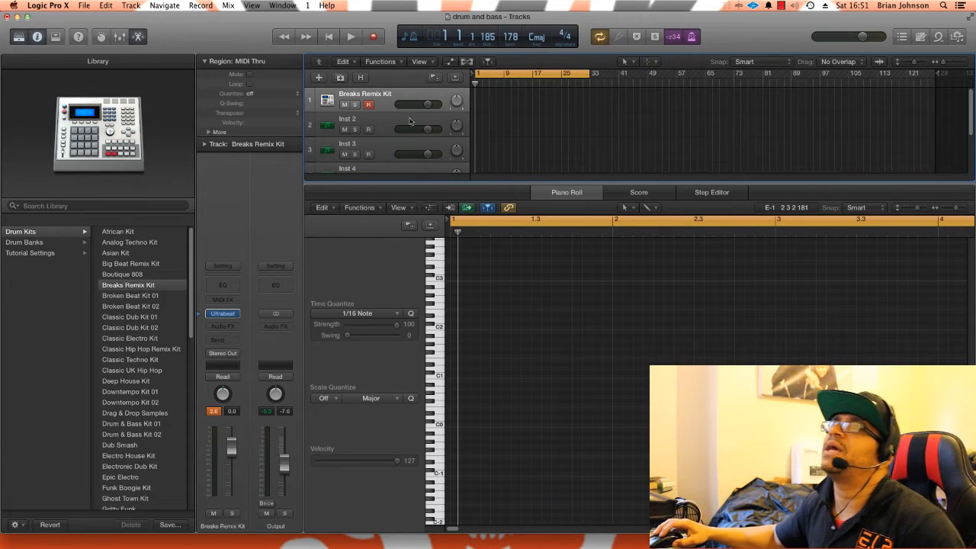
pyautogui.click(372, 36)
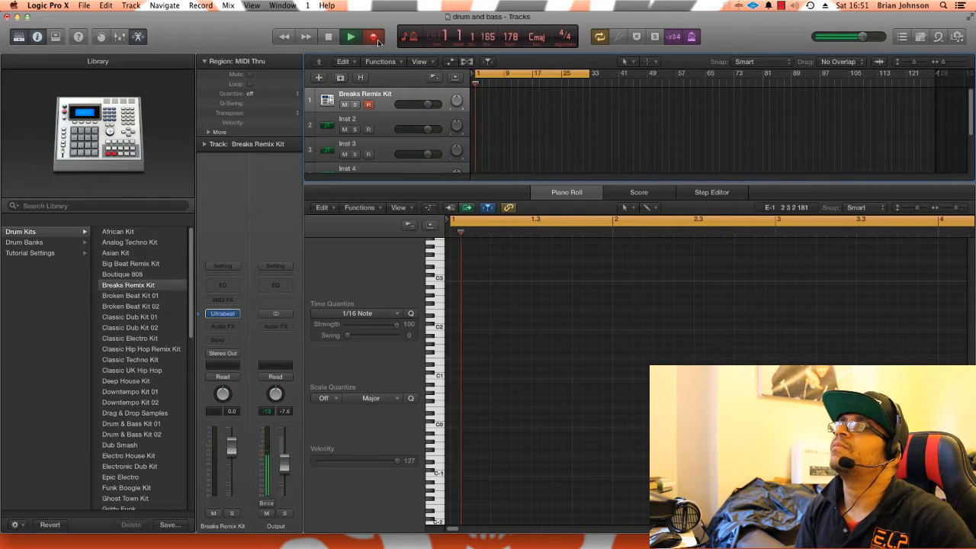
pyautogui.press('space')
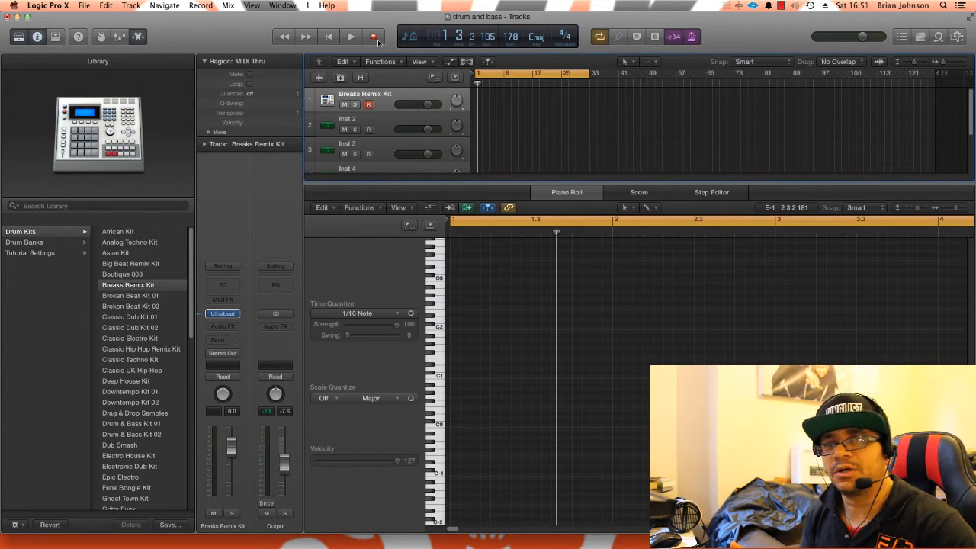
pyautogui.click(373, 36)
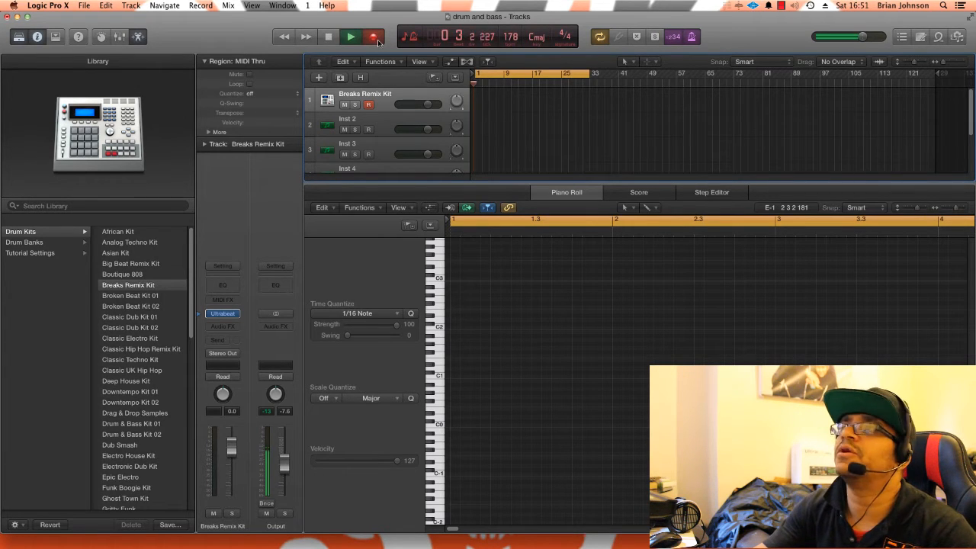
pyautogui.press('space')
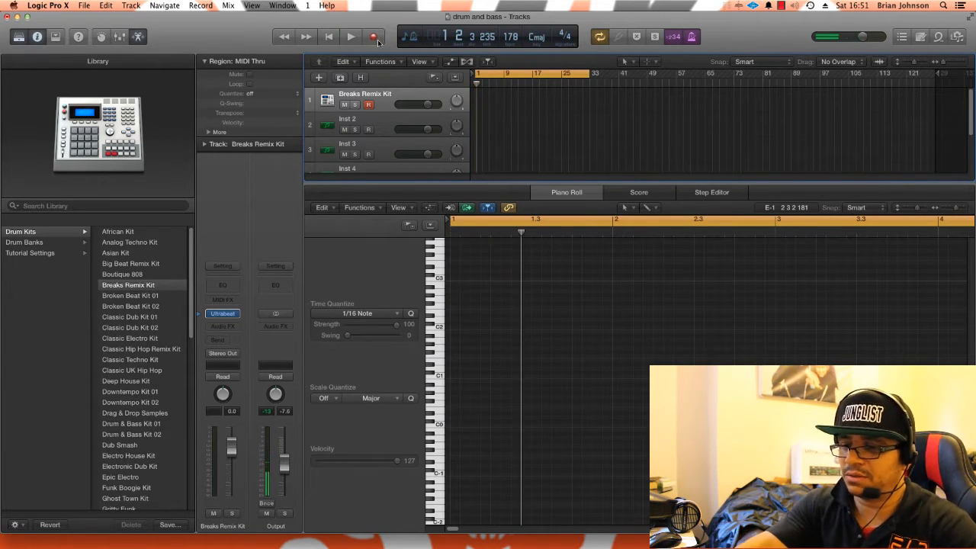
# - Record a four-bar drum pattern of C1 and D1 notes on the Breaks Remix Kit track
pyautogui.click(375, 38)
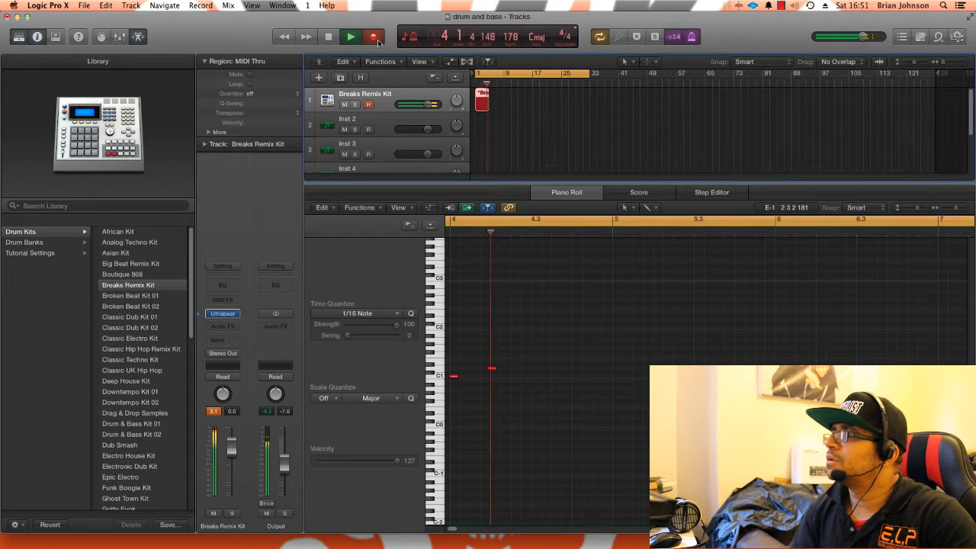
pyautogui.press('space')
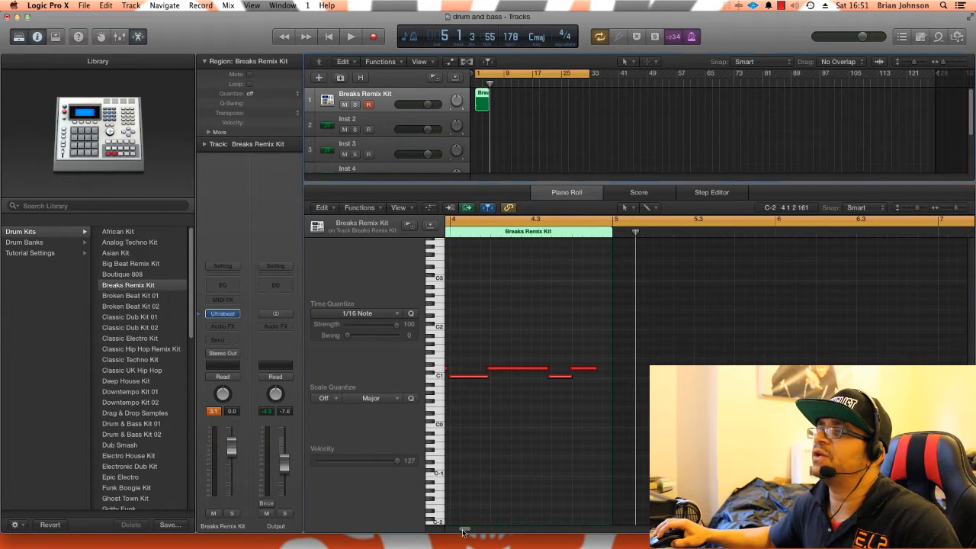
# - Quantize all the recorded drum notes in the region to 1/16 notes and clear the selection
pyautogui.moveTo(463, 531); pyautogui.dragTo(448, 526)
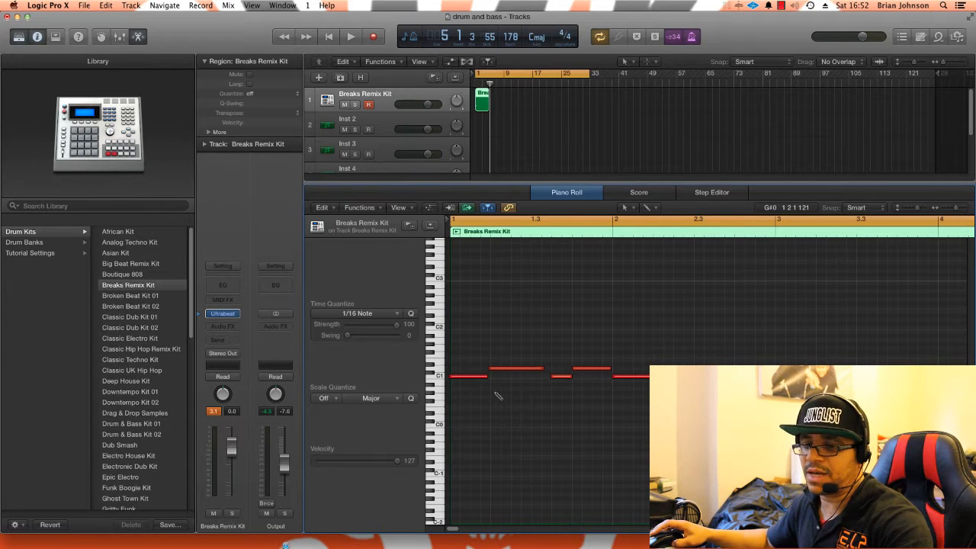
pyautogui.press('super+a')
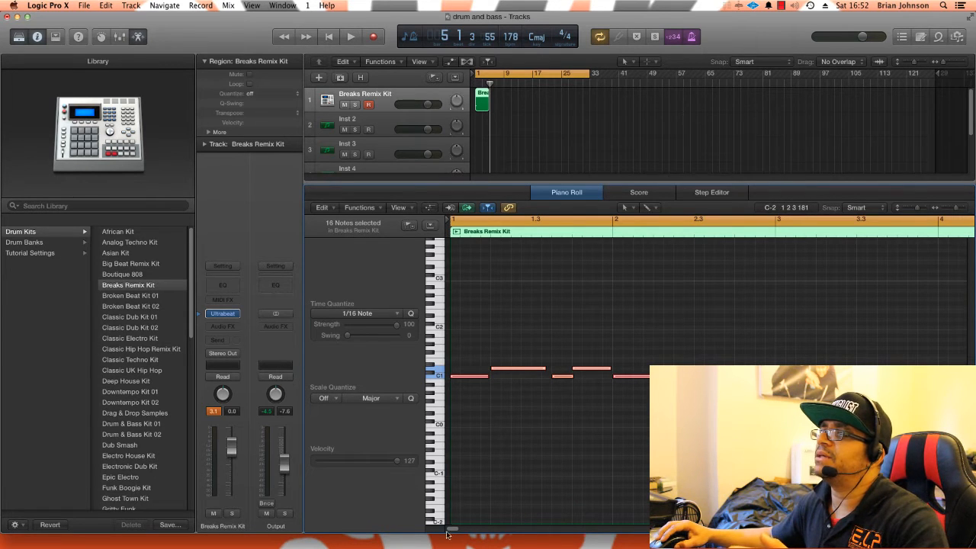
pyautogui.moveTo(451, 530)
pyautogui.mouseDown()
pyautogui.moveTo(461, 532)
pyautogui.moveTo(448, 534)
pyautogui.mouseUp()
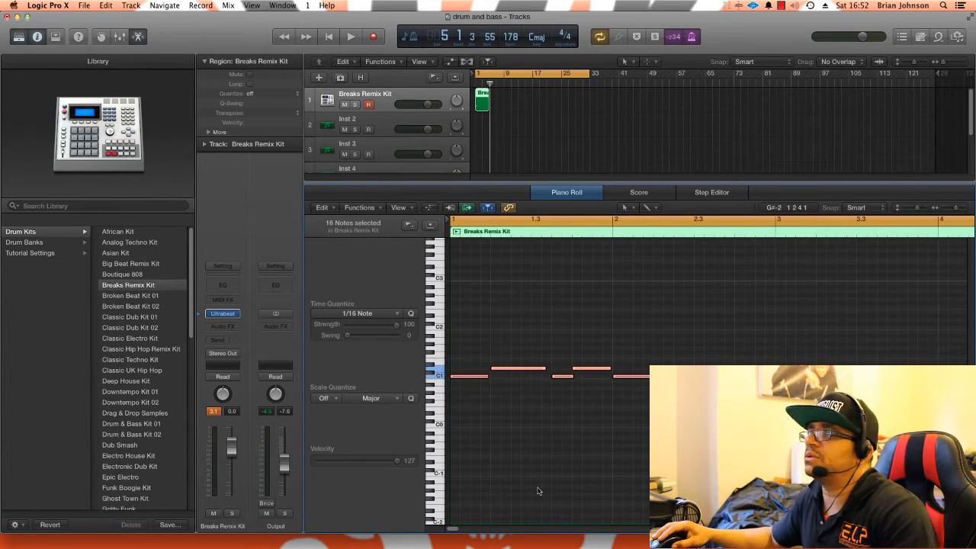
pyautogui.click(562, 401)
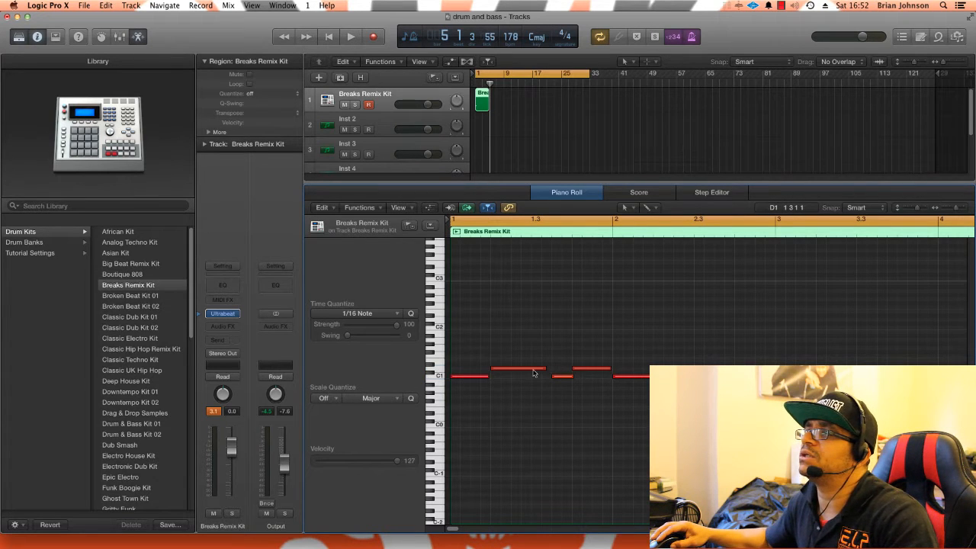
# - Draw a few trial notes above the recorded pattern with the Pencil Tool, shortening the one at bar 2
pyautogui.click(534, 372)
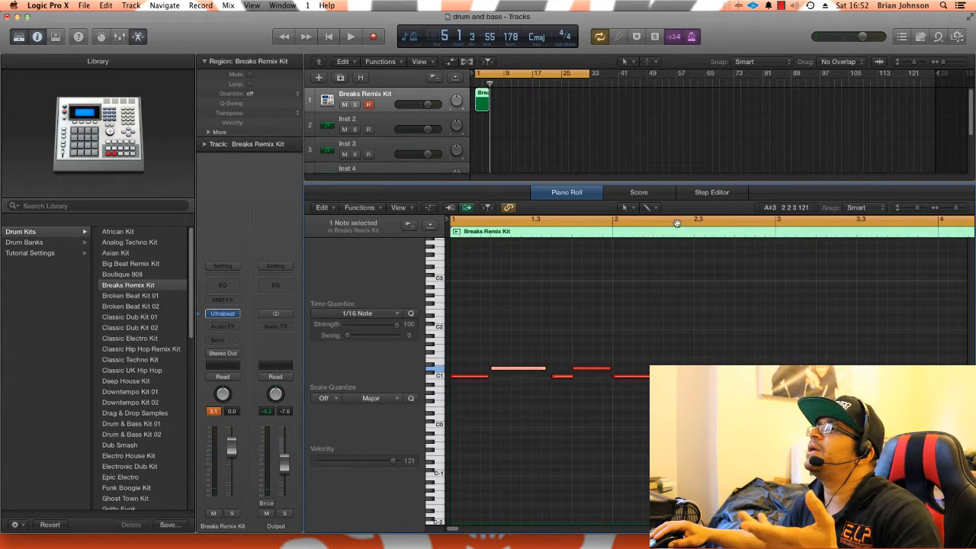
pyautogui.click(628, 208)
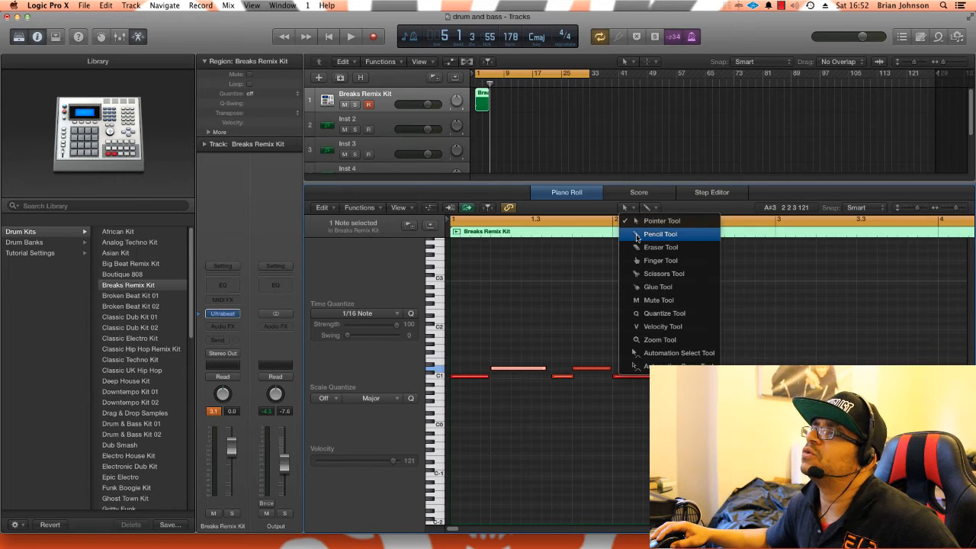
pyautogui.click(636, 234)
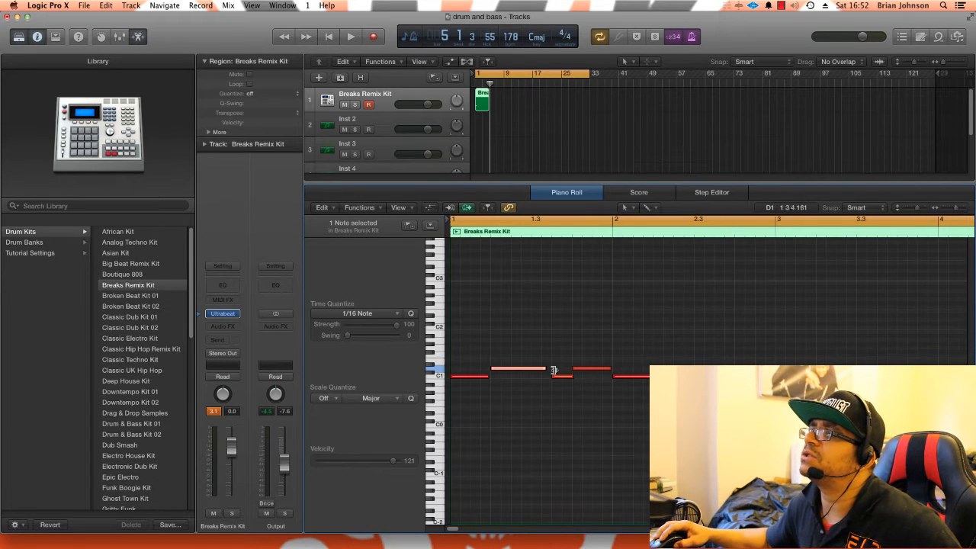
pyautogui.moveTo(530, 370)
pyautogui.mouseDown()
pyautogui.moveTo(531, 334)
pyautogui.moveTo(532, 369)
pyautogui.mouseUp()
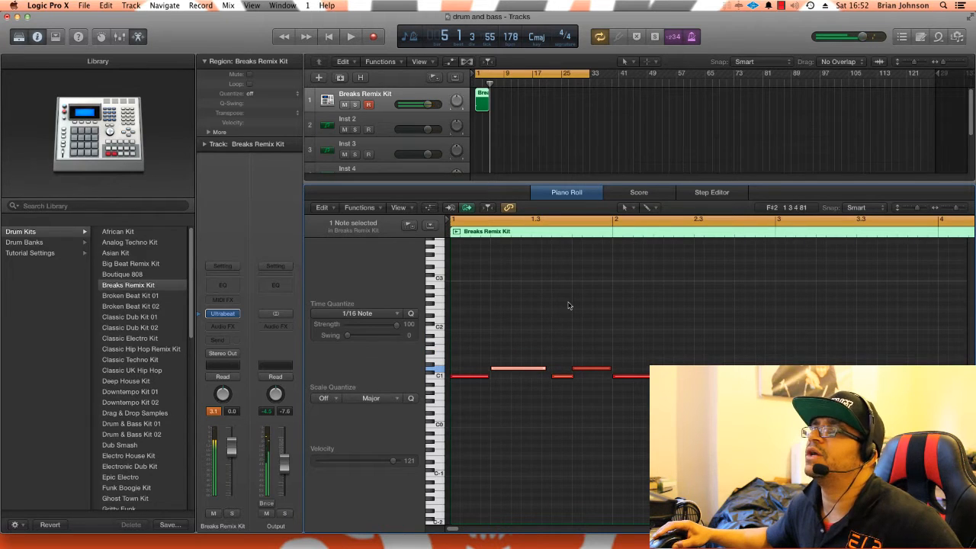
pyautogui.click(627, 208)
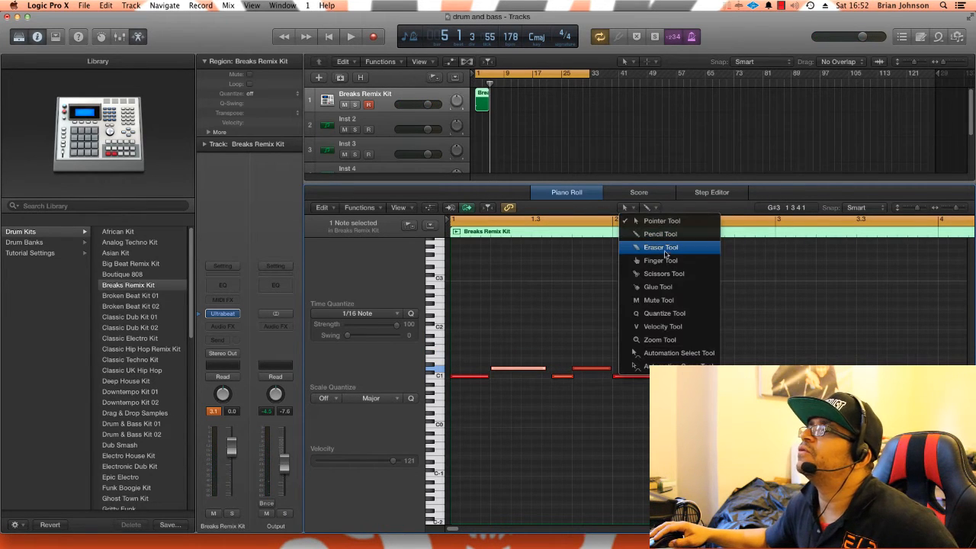
pyautogui.click(660, 234)
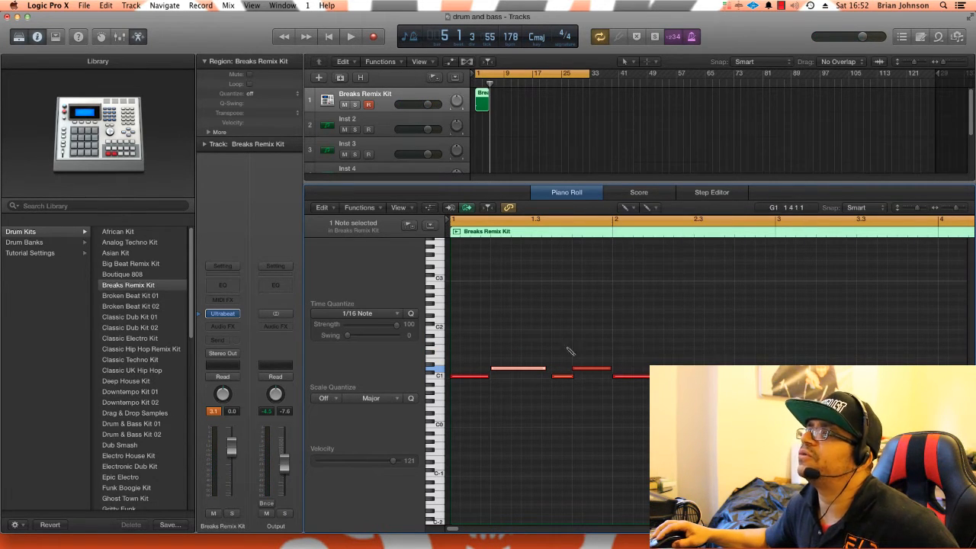
pyautogui.click(557, 352)
pyautogui.click(619, 349)
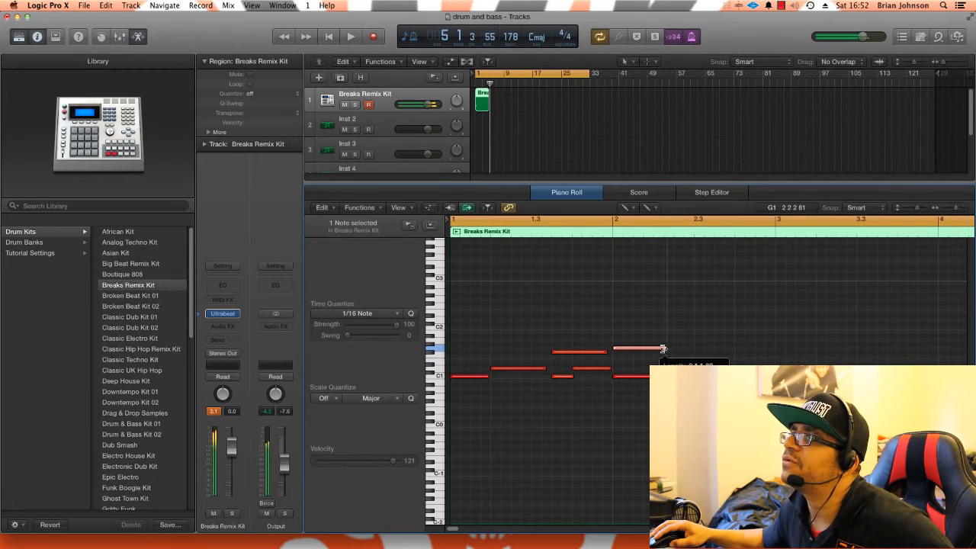
pyautogui.moveTo(665, 348); pyautogui.dragTo(632, 348)
pyautogui.click(627, 328)
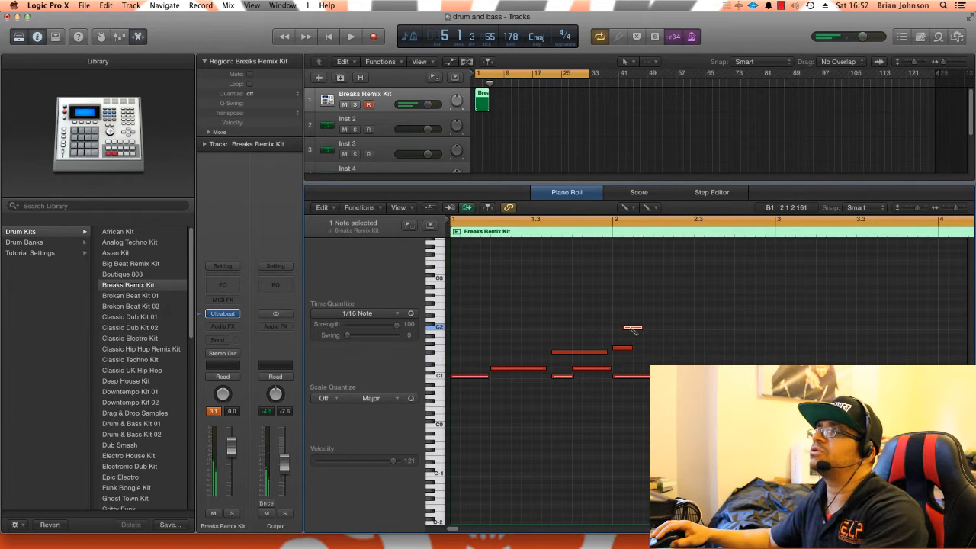
# - Switch back to the Pointer Tool and delete the trial notes above the recorded pattern
pyautogui.click(625, 206)
pyautogui.click(644, 236)
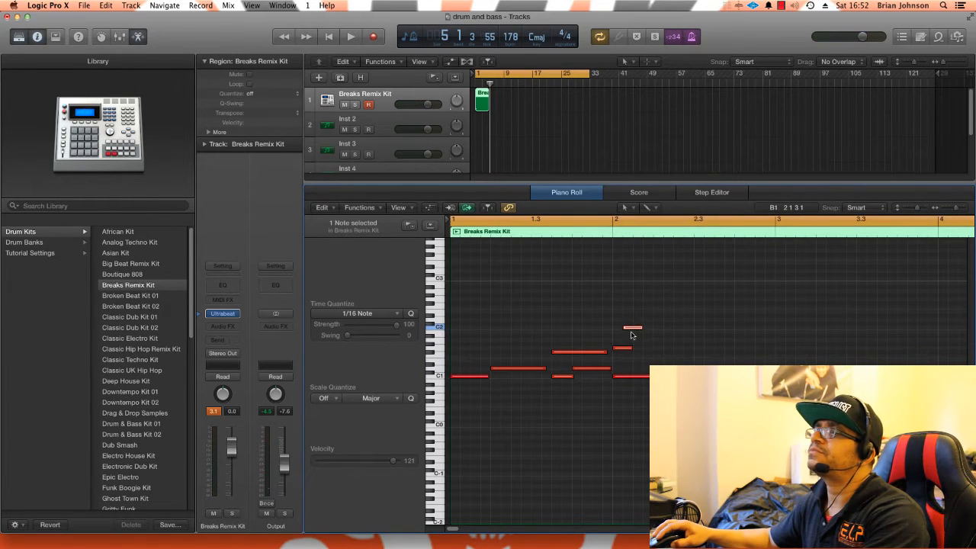
pyautogui.press('Delete')
pyautogui.press('Delete')
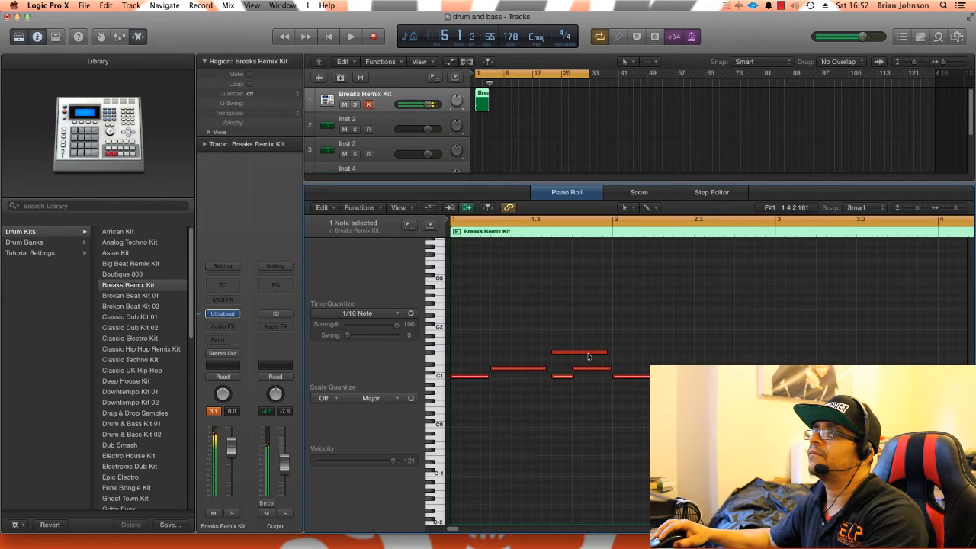
pyautogui.press('Delete')
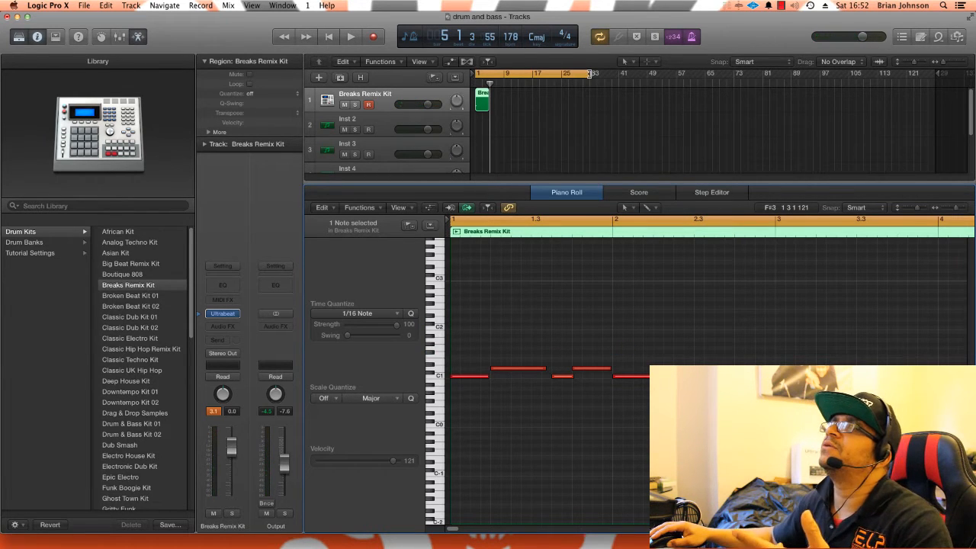
# - Shorten the cycle range to the four-bar drum region and play the loop to check the pattern
pyautogui.moveTo(587, 74); pyautogui.dragTo(488, 82)
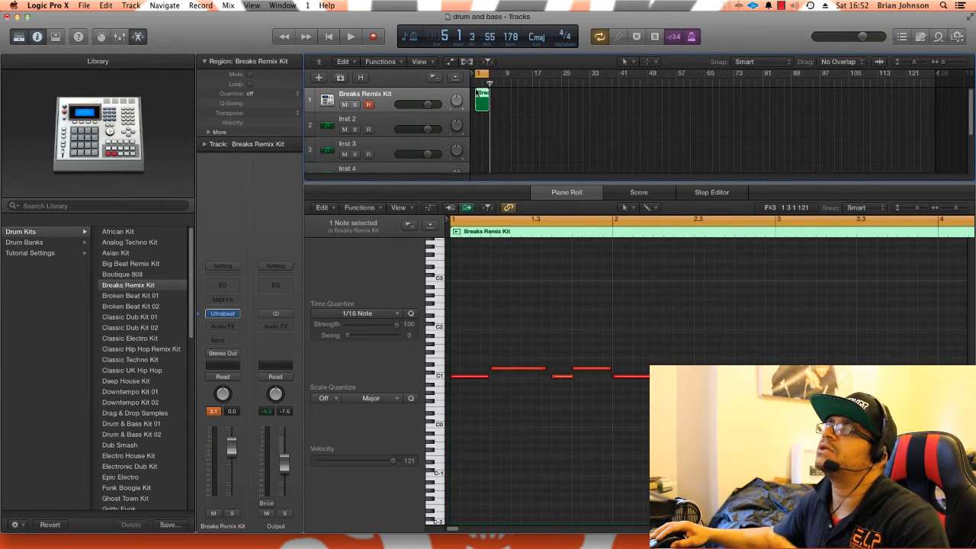
pyautogui.press('space')
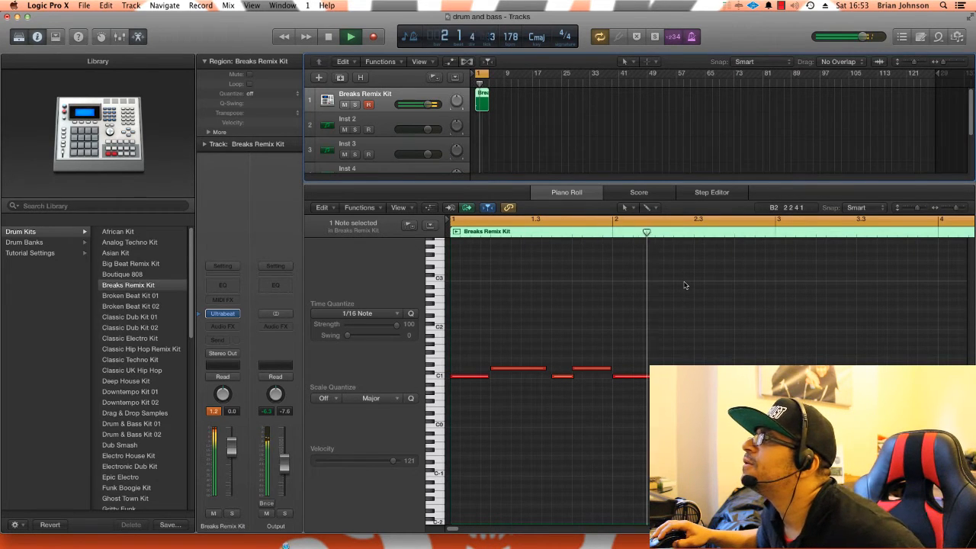
pyautogui.press('space')
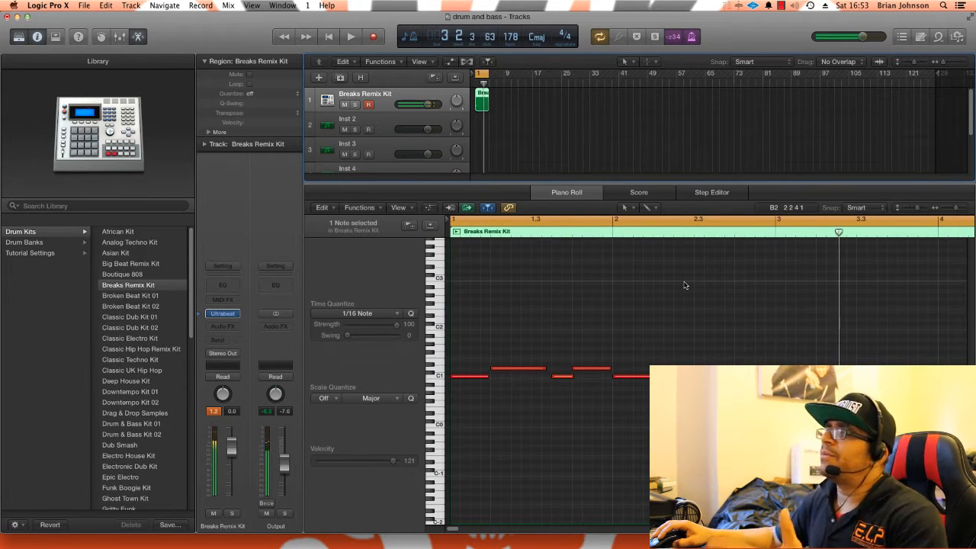
pyautogui.click(471, 359)
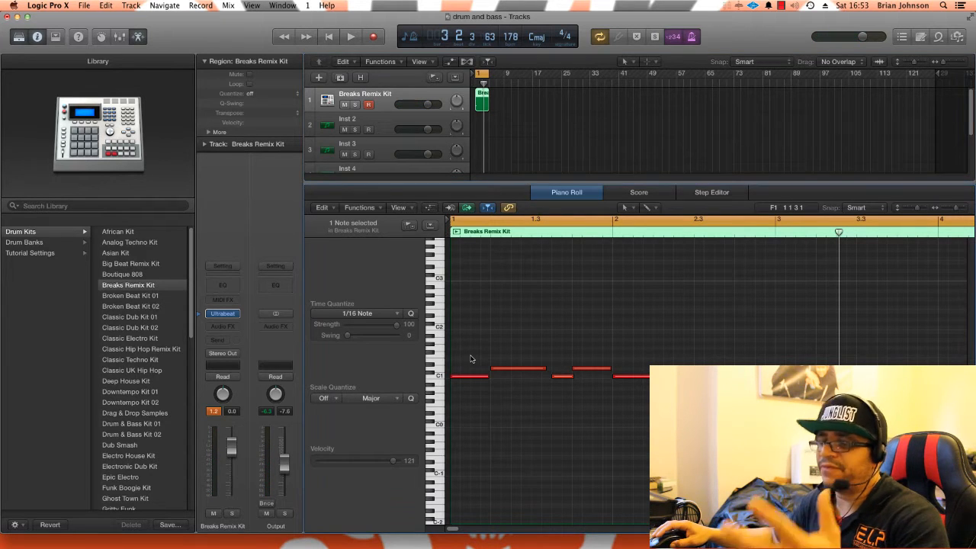
pyautogui.press('super+a')
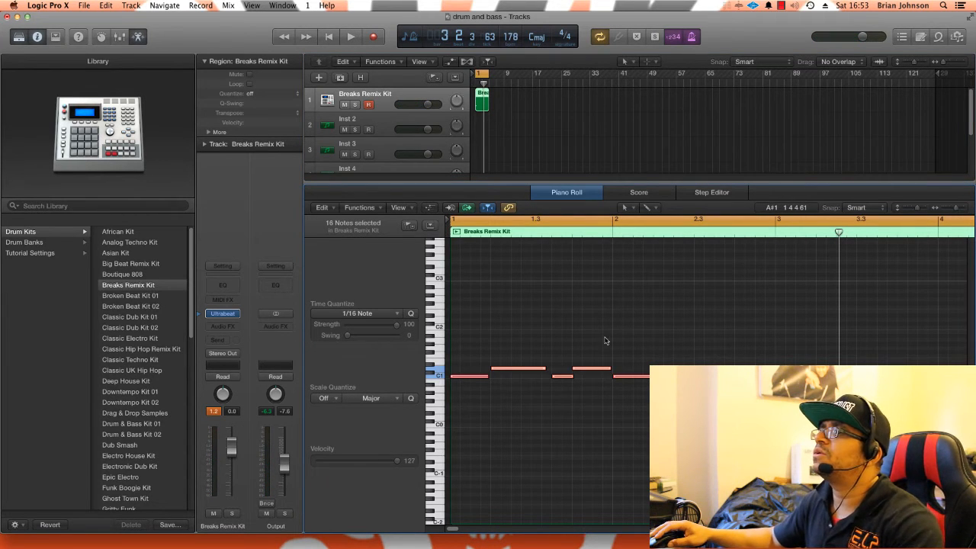
pyautogui.click(584, 292)
pyautogui.press('space')
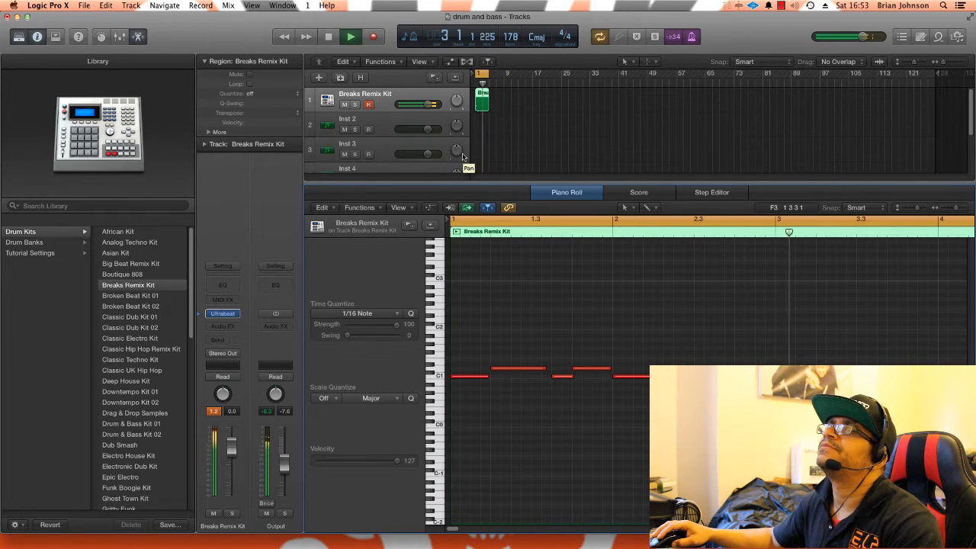
pyautogui.press('space')
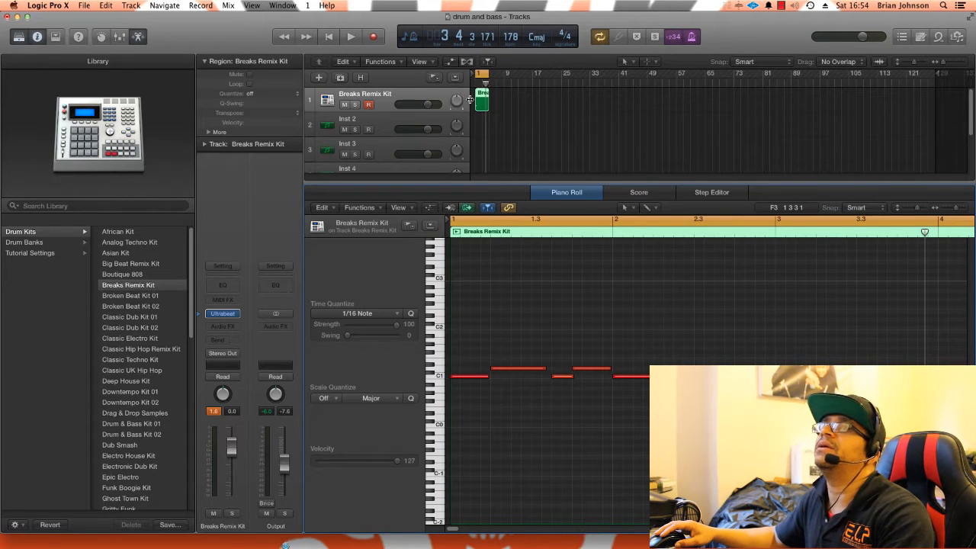
# - Duplicate the Breaks Remix Kit track and copy the four-bar region end to end up to bar 33 on the first track
pyautogui.press('super+d')
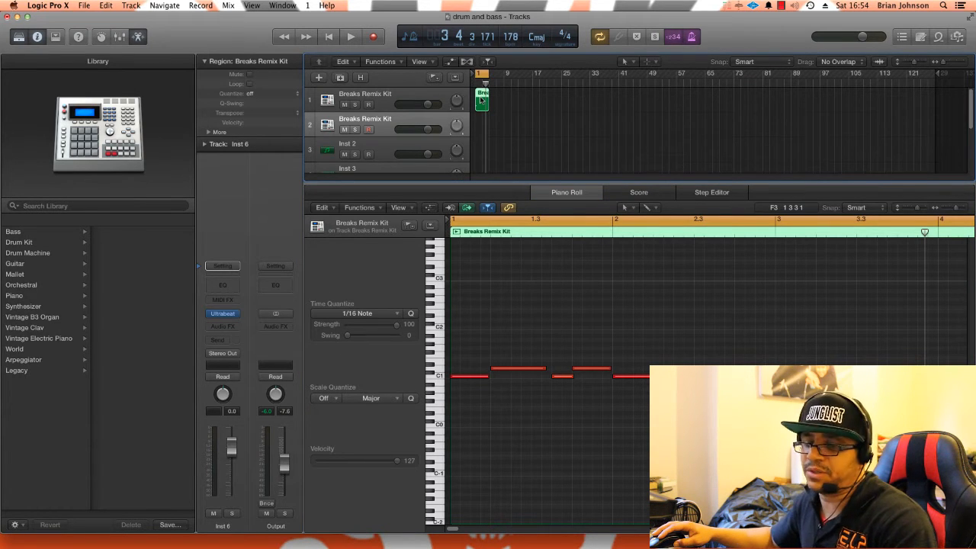
pyautogui.moveTo(480, 99); pyautogui.dragTo(569, 106)
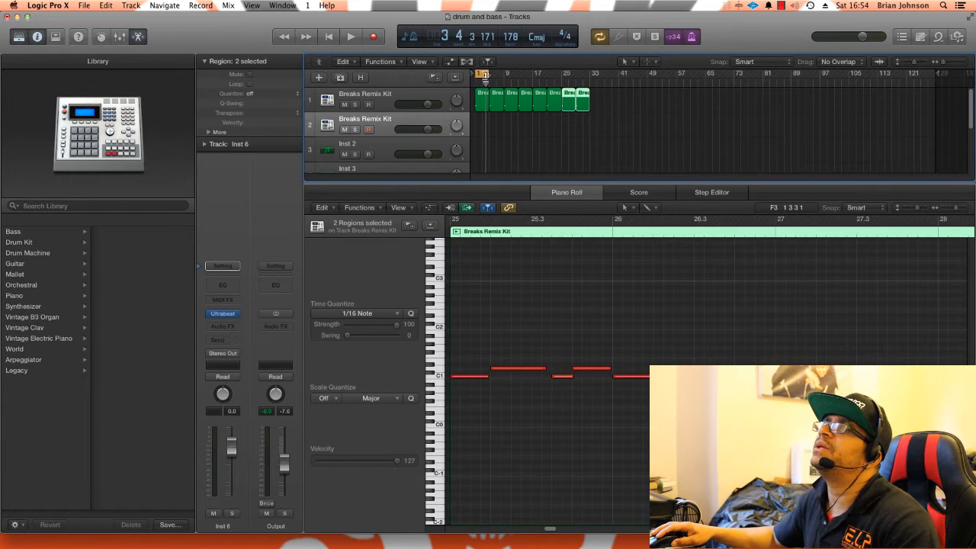
# - Extend the cycle range to bar 25 and record a second drum part from bar 5 on the duplicated Breaks Remix Kit track
pyautogui.moveTo(483, 75); pyautogui.dragTo(562, 74)
pyautogui.press('space')
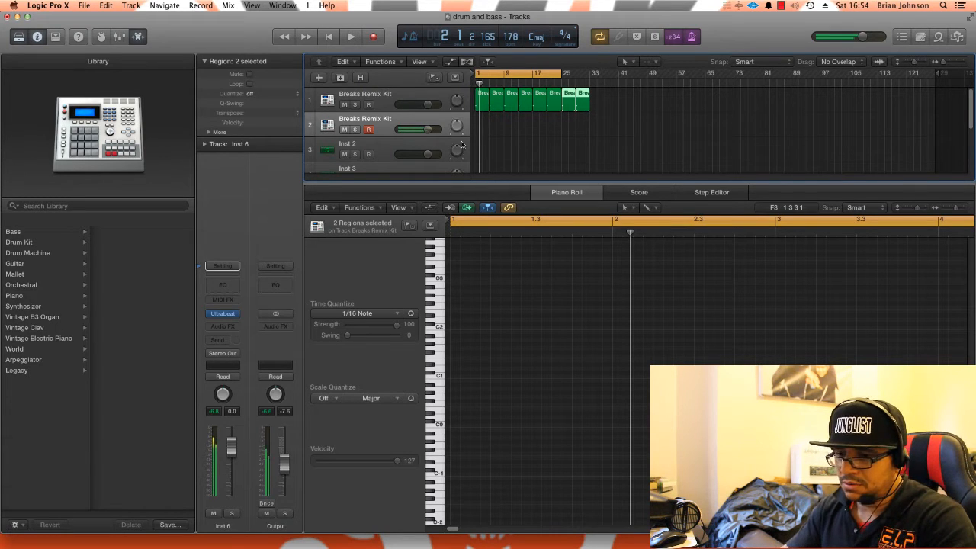
pyautogui.press('space')
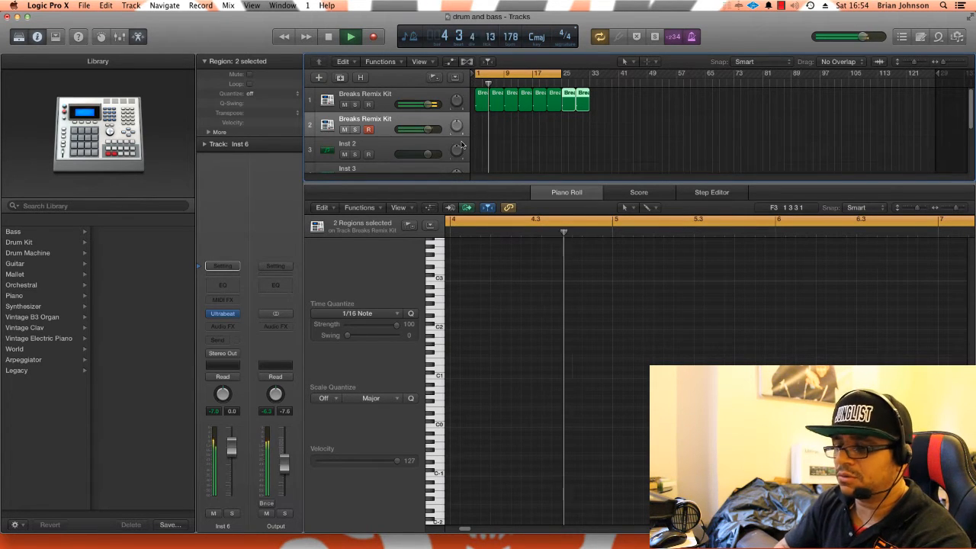
pyautogui.press('r')
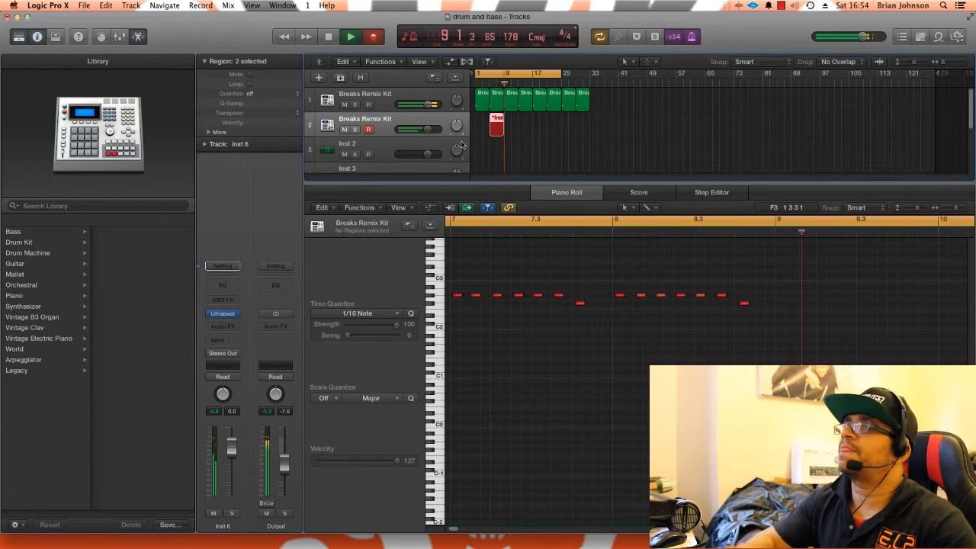
pyautogui.click(521, 149)
pyautogui.press('space')
pyautogui.click(497, 126)
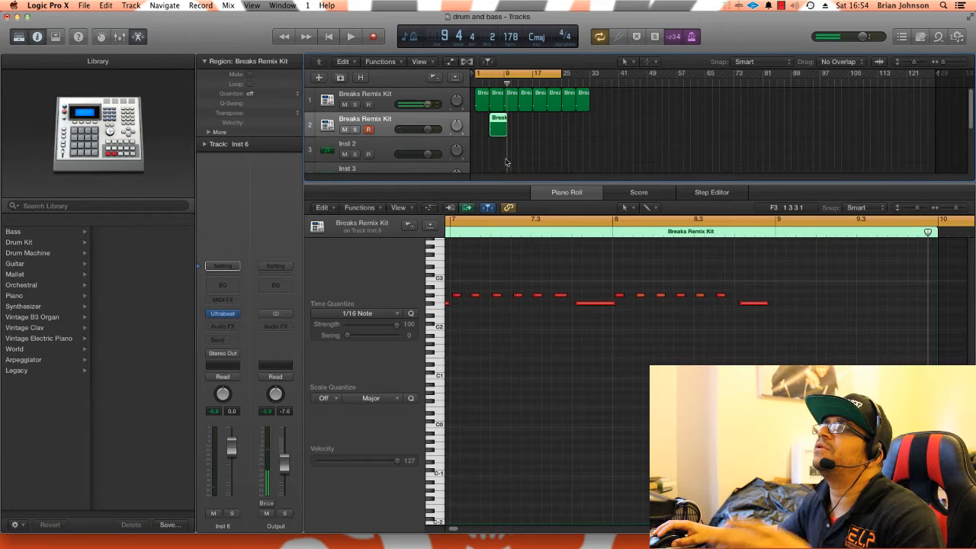
# - Quantize all notes of the second drum part to 1/16 notes and move its region to start at bar 1
pyautogui.moveTo(794, 273); pyautogui.dragTo(479, 421)
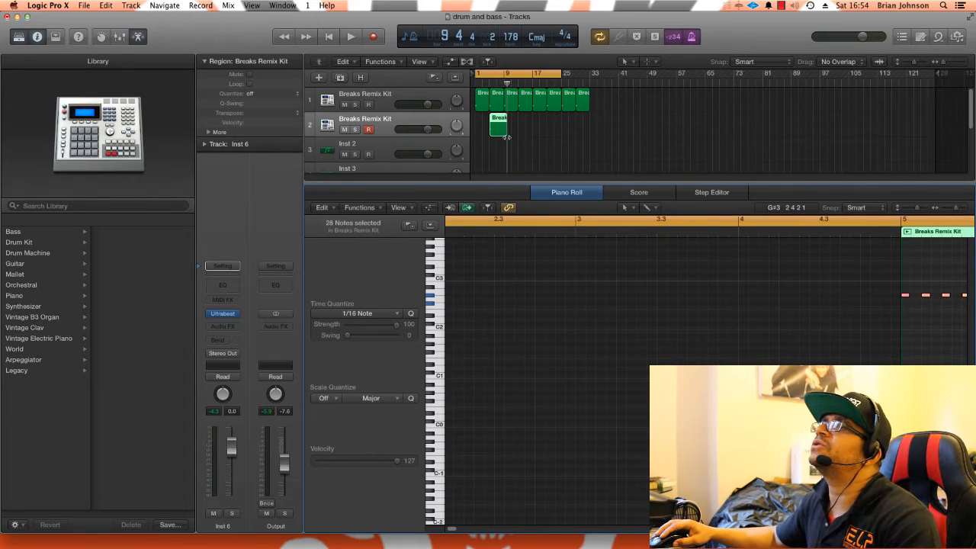
pyautogui.click(545, 126)
pyautogui.click(500, 126)
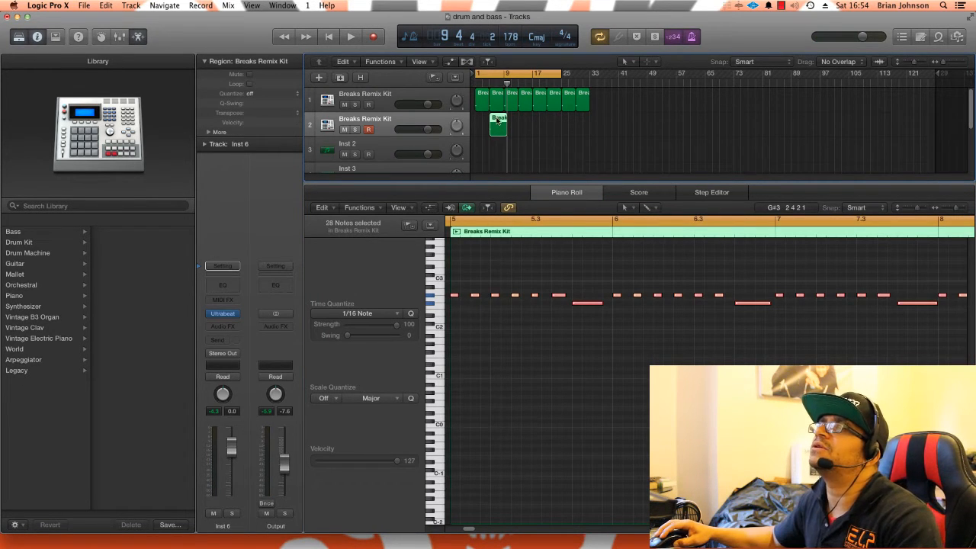
pyautogui.moveTo(497, 120); pyautogui.dragTo(484, 121)
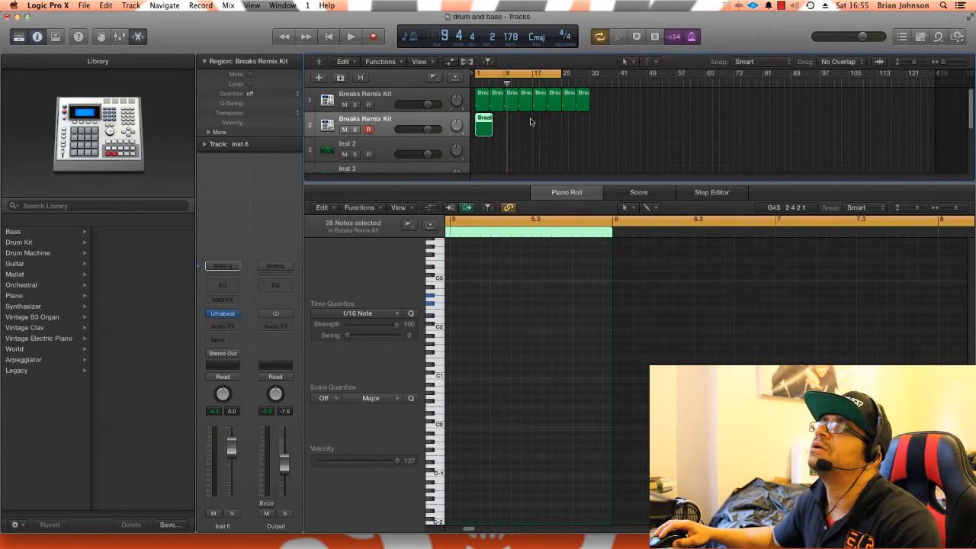
# - Play the moved region, trim it to four bars and copy it to bar 5 on the second track
pyautogui.press('space')
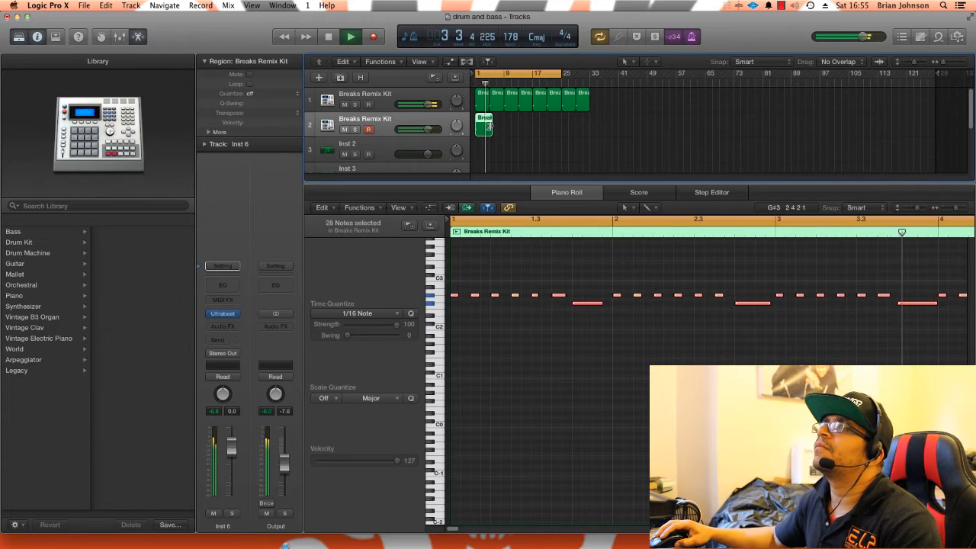
pyautogui.press('space')
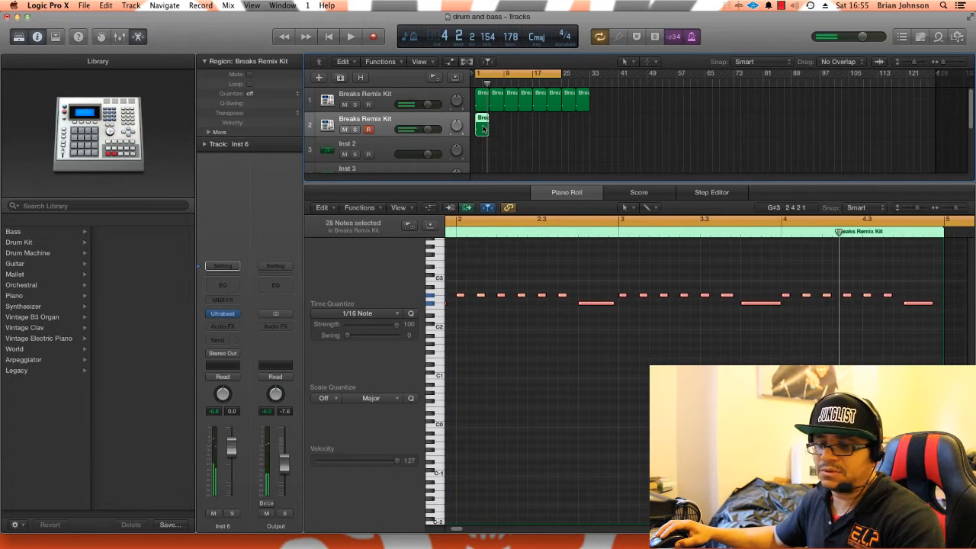
pyautogui.moveTo(488, 124); pyautogui.dragTo(502, 124)
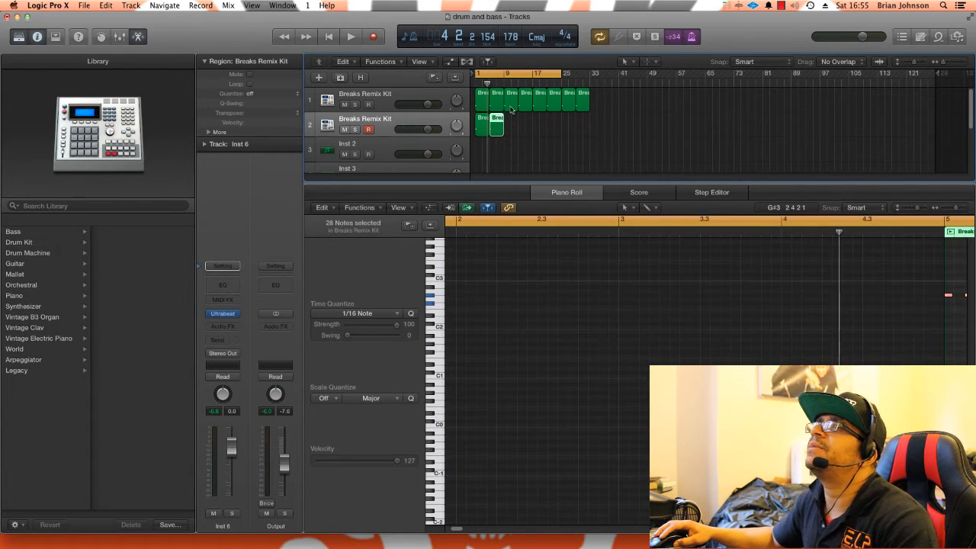
# - Shorten the cycle range to end at bar 9 and play the combined drum loop from the start
pyautogui.press('space')
pyautogui.moveTo(562, 74); pyautogui.dragTo(504, 77)
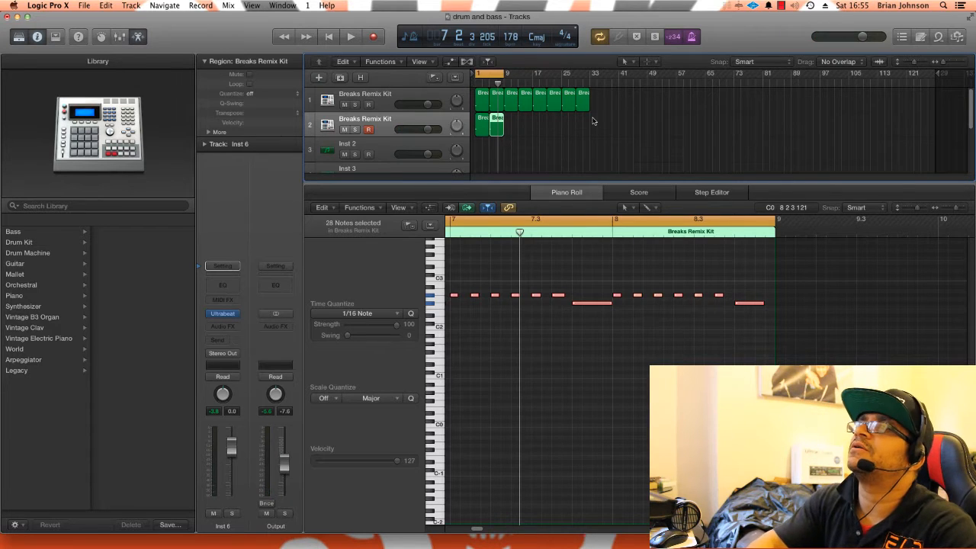
pyautogui.press('Return')
pyautogui.press('space')
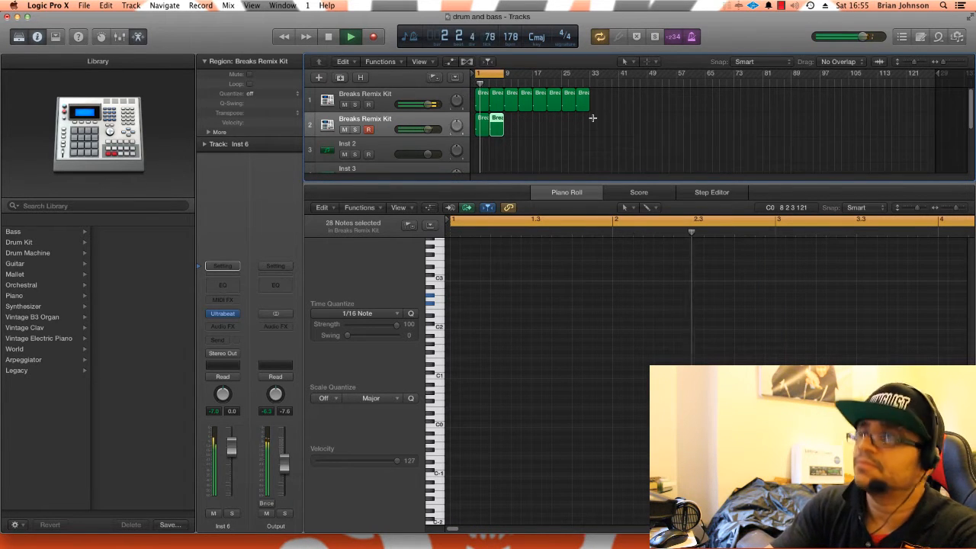
# - Duplicate the second Breaks Remix Kit track, stop playback and inspect the new track's Ultrabeat instrument
pyautogui.press('super+d')
pyautogui.press('space')
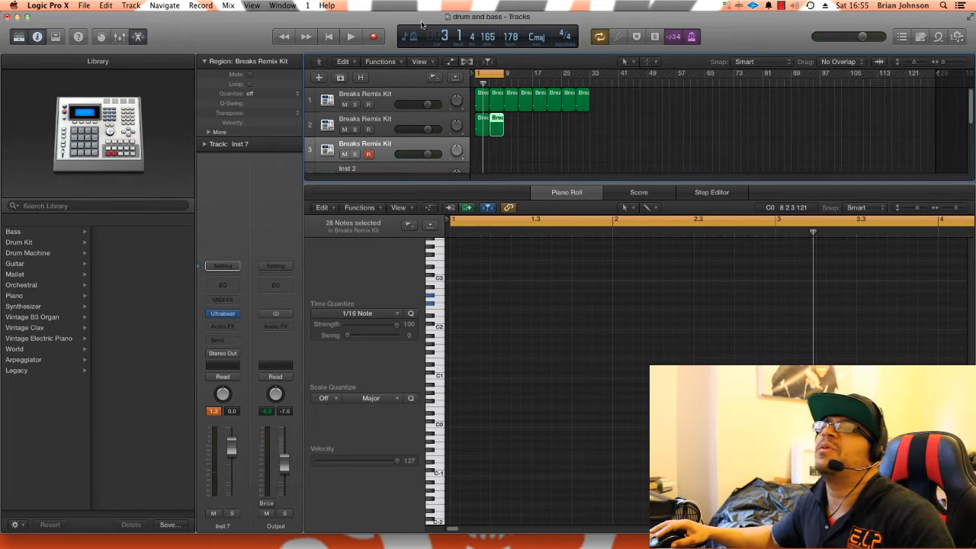
pyautogui.click(231, 317)
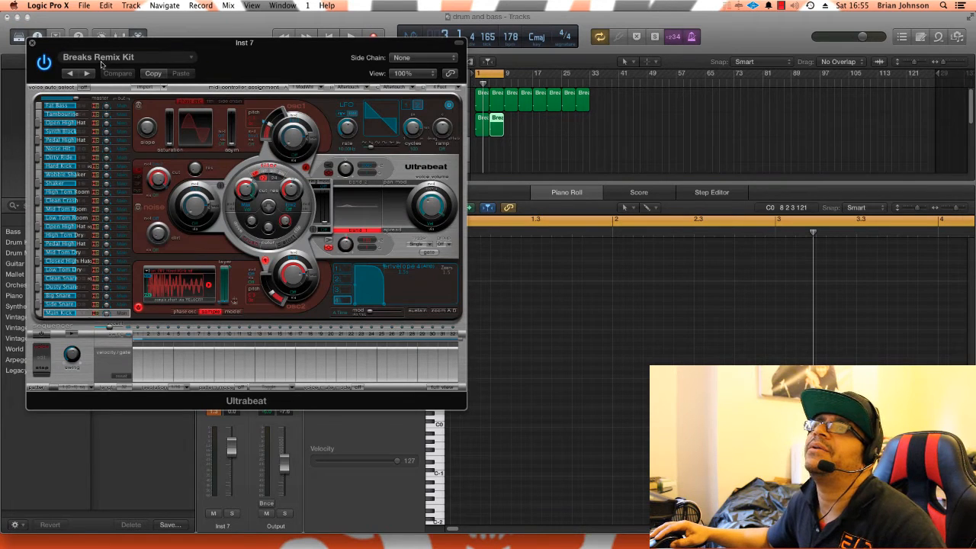
pyautogui.click(32, 44)
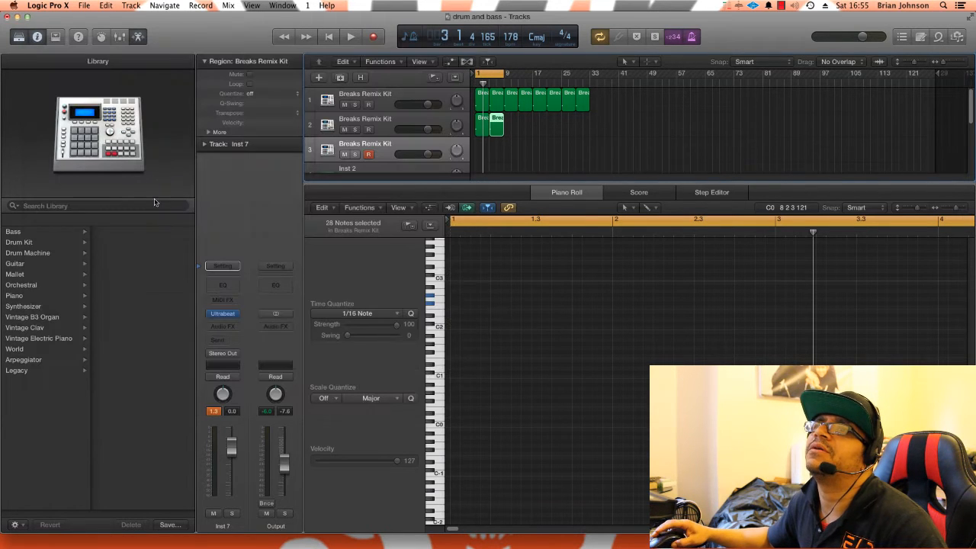
pyautogui.click(41, 244)
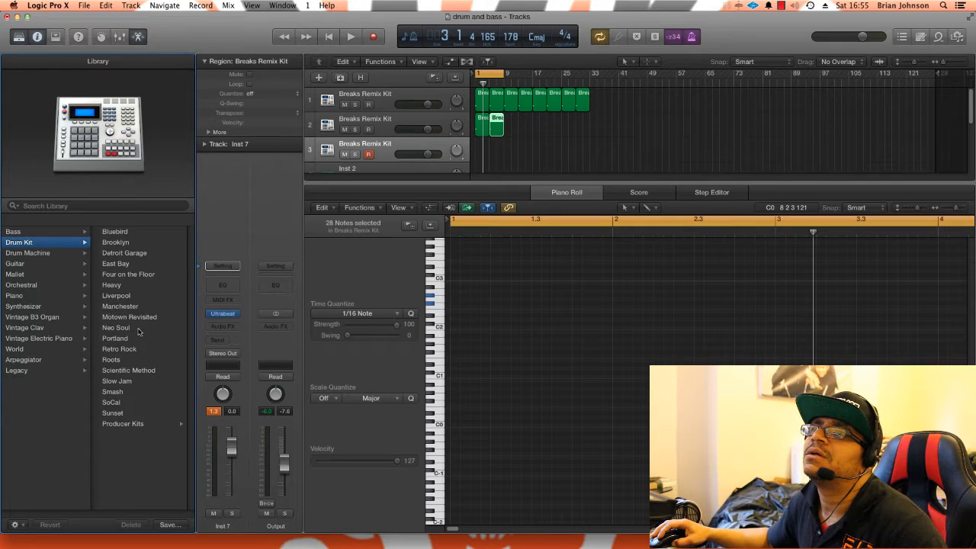
pyautogui.click(53, 254)
pyautogui.click(49, 241)
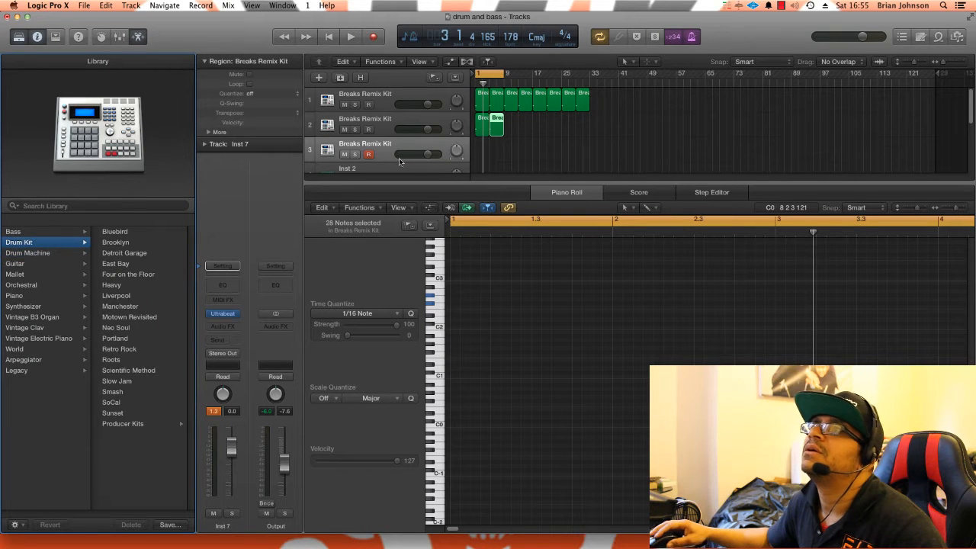
pyautogui.doubleClick(339, 147)
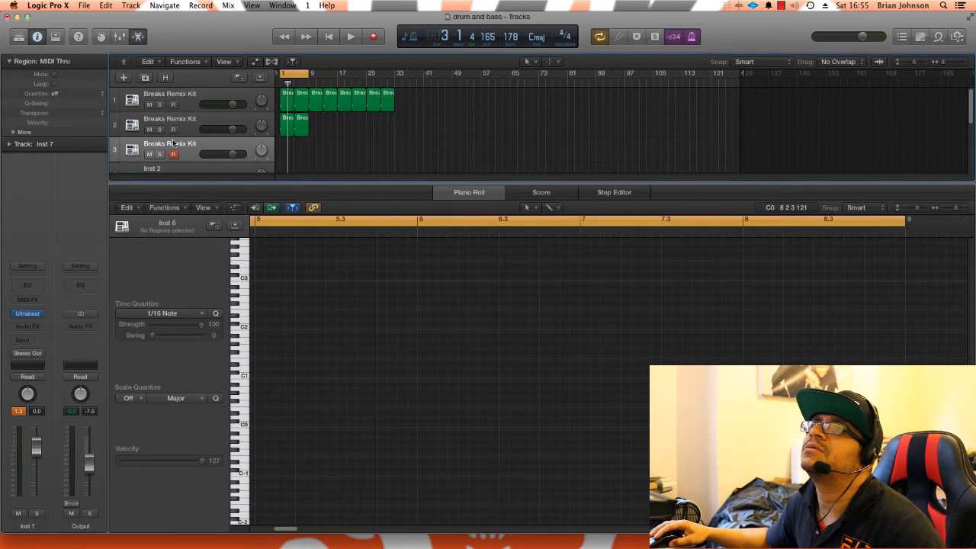
pyautogui.press('y')
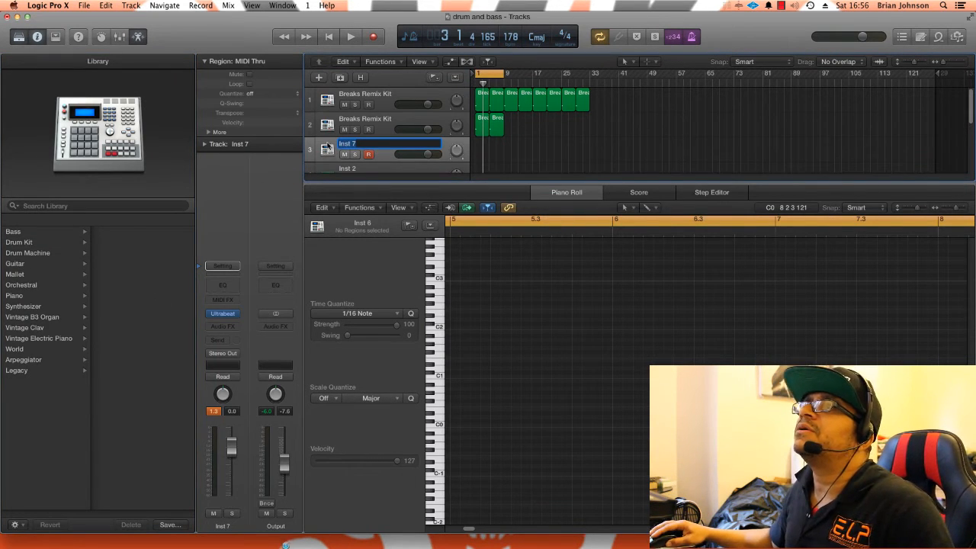
pyautogui.click(322, 145)
pyautogui.press('b')
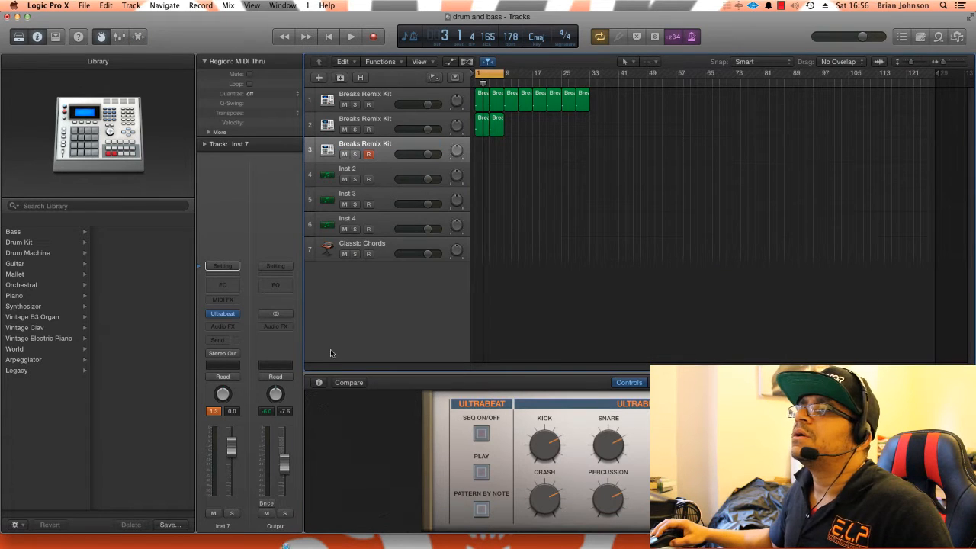
# - Load the Classic Dub Kit 01 drum kit into Ultrabeat on the third track
pyautogui.click(224, 318)
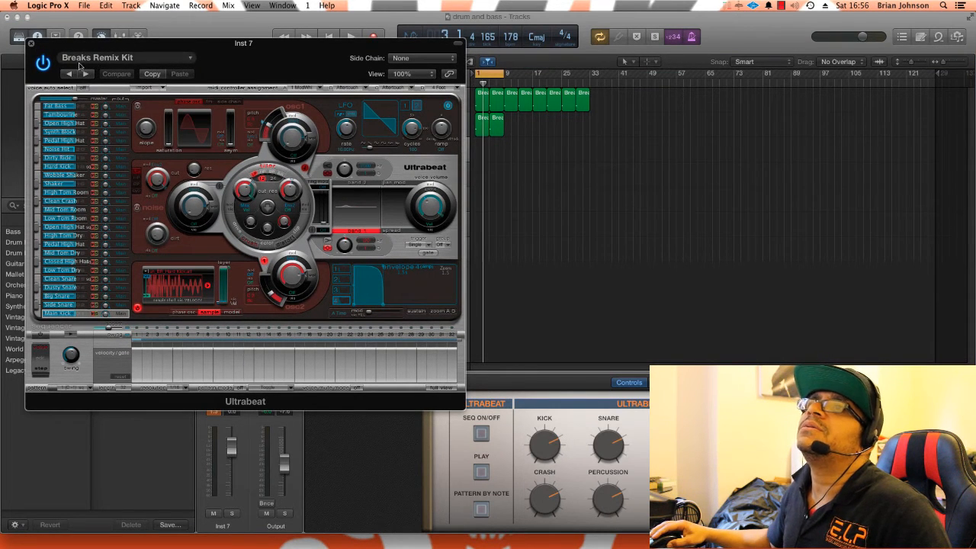
pyautogui.moveTo(100, 46); pyautogui.dragTo(264, 118)
pyautogui.click(353, 134)
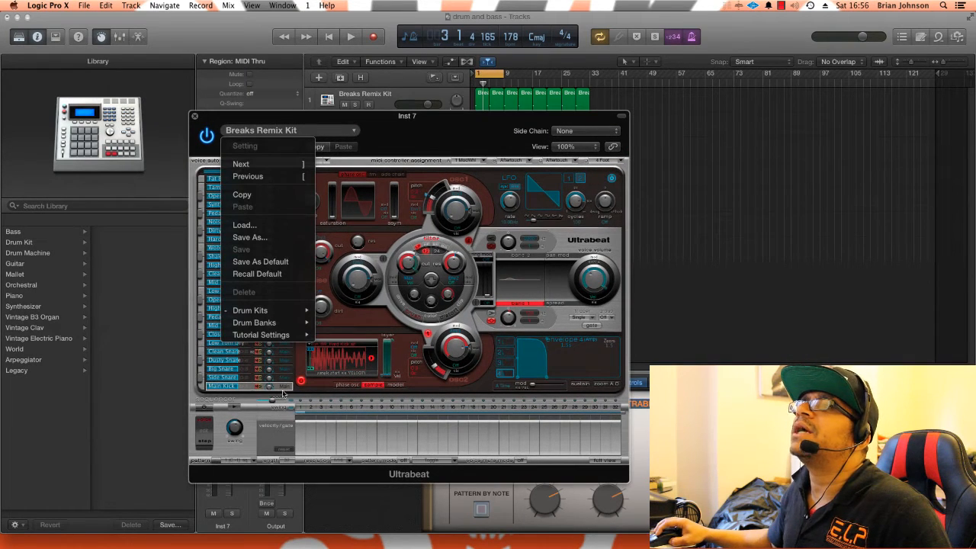
pyautogui.moveTo(287, 310)
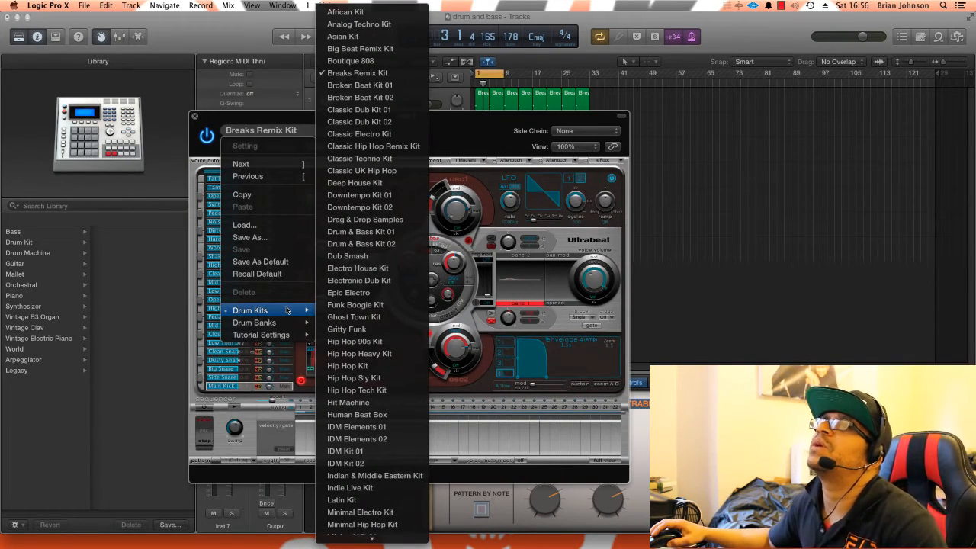
pyautogui.click(375, 97)
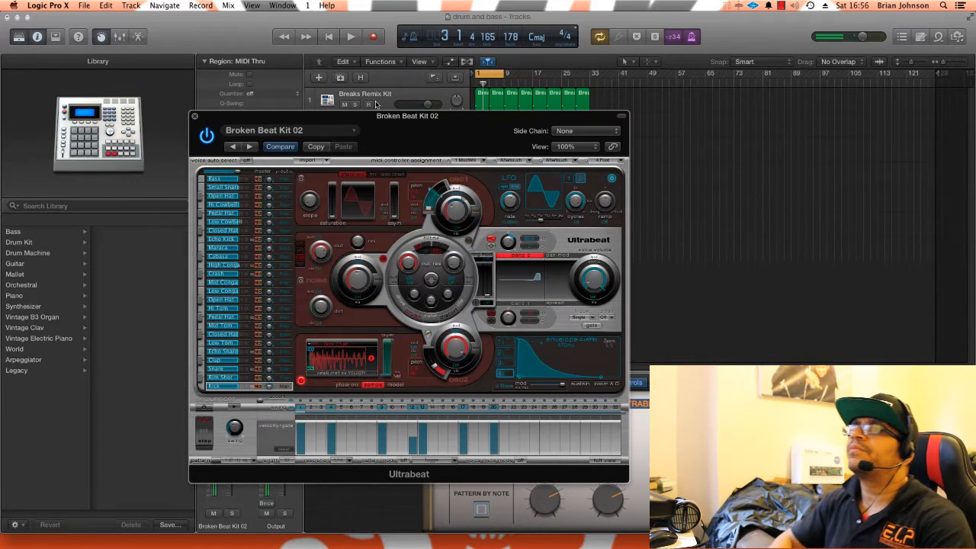
pyautogui.click(248, 148)
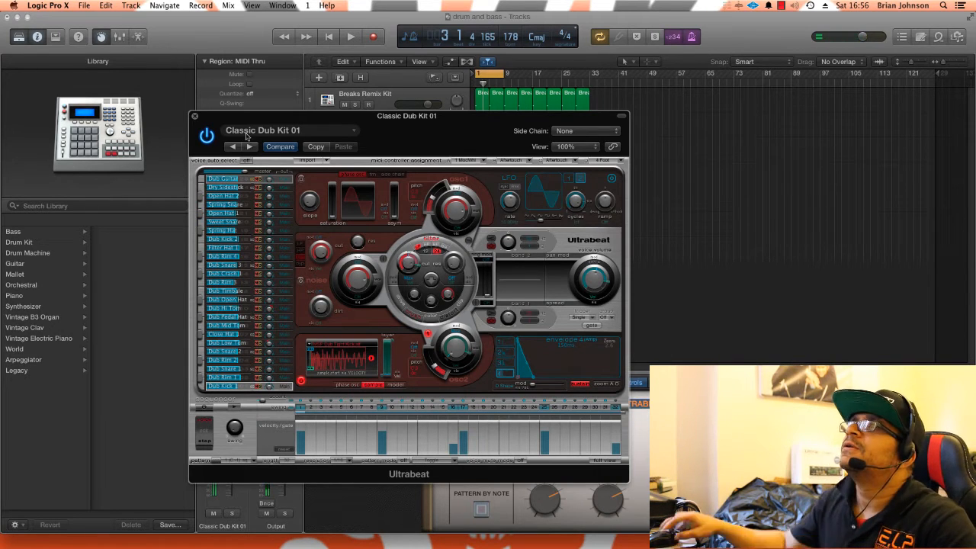
# - Play the loop, move the Ultrabeat window clear of the tracks and record a Classic Dub Kit 01 part over bars 1 to 9
pyautogui.press('space')
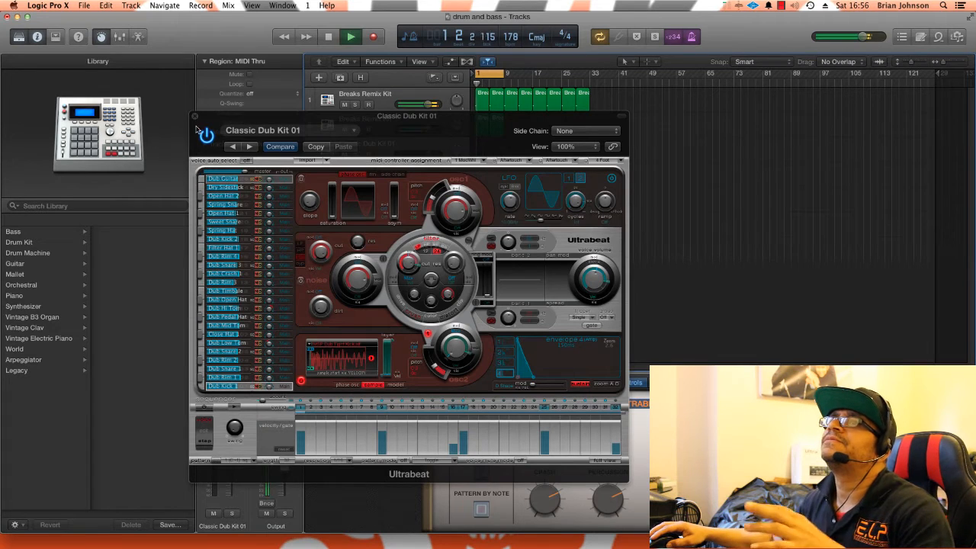
pyautogui.moveTo(260, 118); pyautogui.dragTo(710, 119)
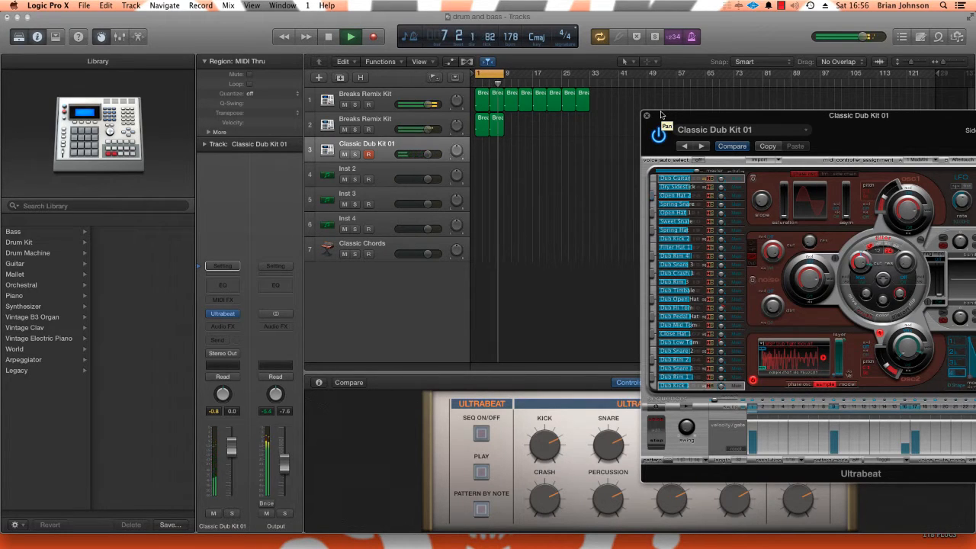
pyautogui.press('r')
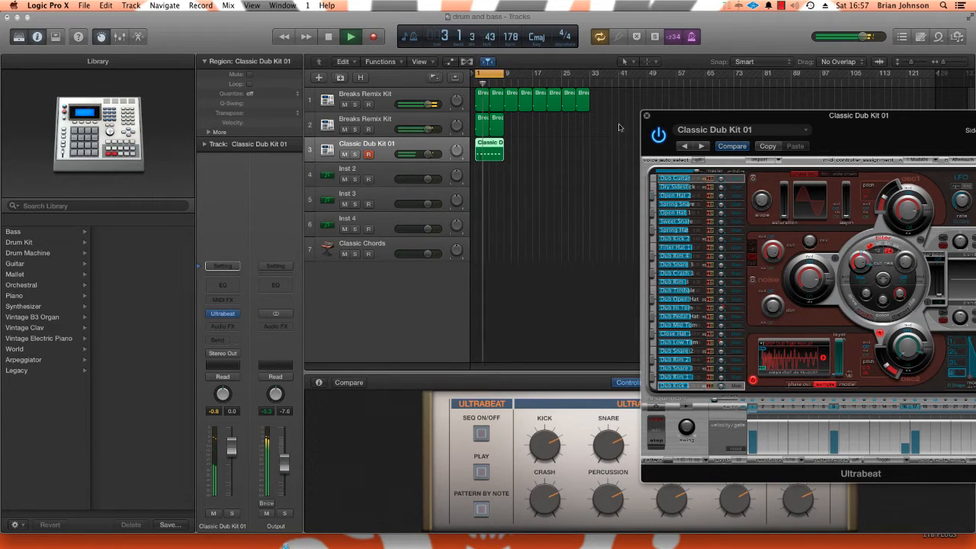
# - Open the Classic Dub Kit 01 region in the Piano Roll and quantize all its notes to 1/16 notes
pyautogui.click(497, 208)
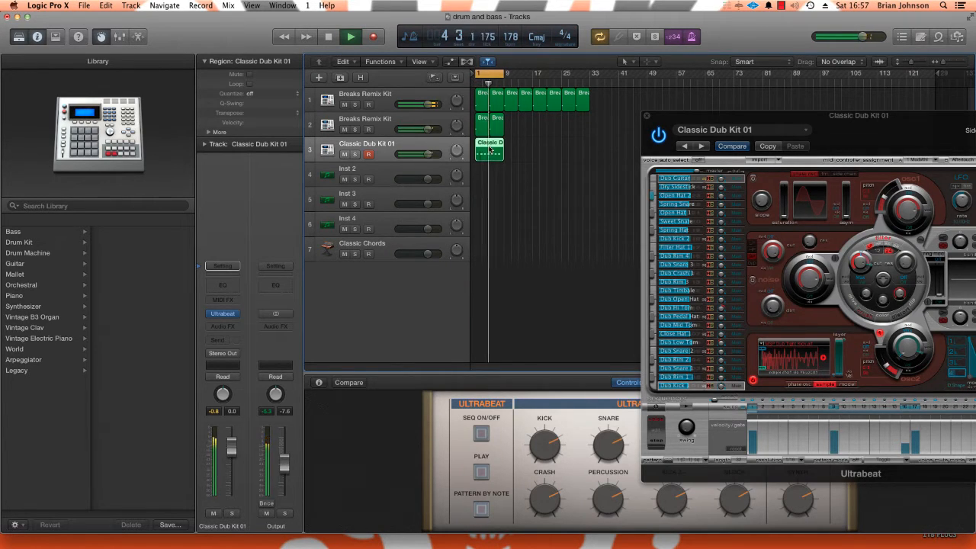
pyautogui.press('p')
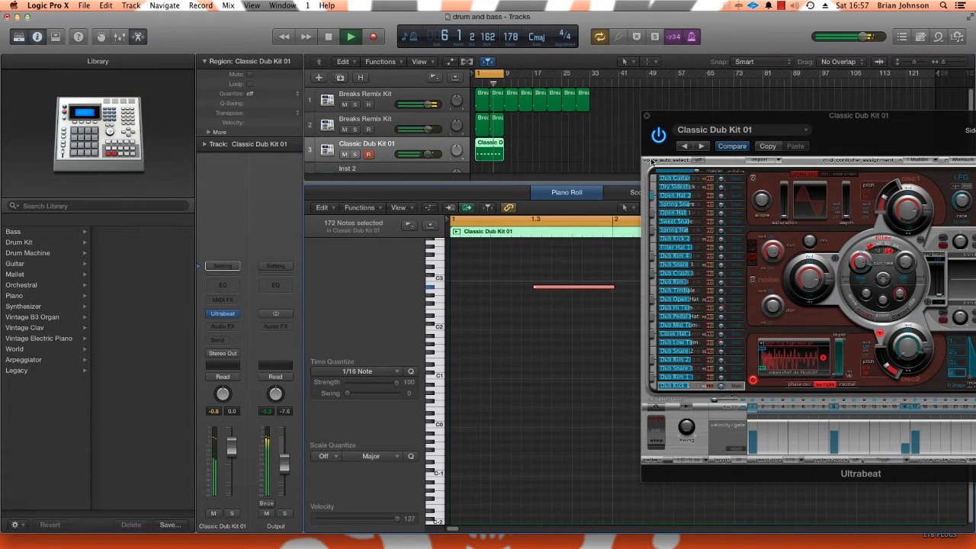
pyautogui.moveTo(667, 114); pyautogui.dragTo(909, 396)
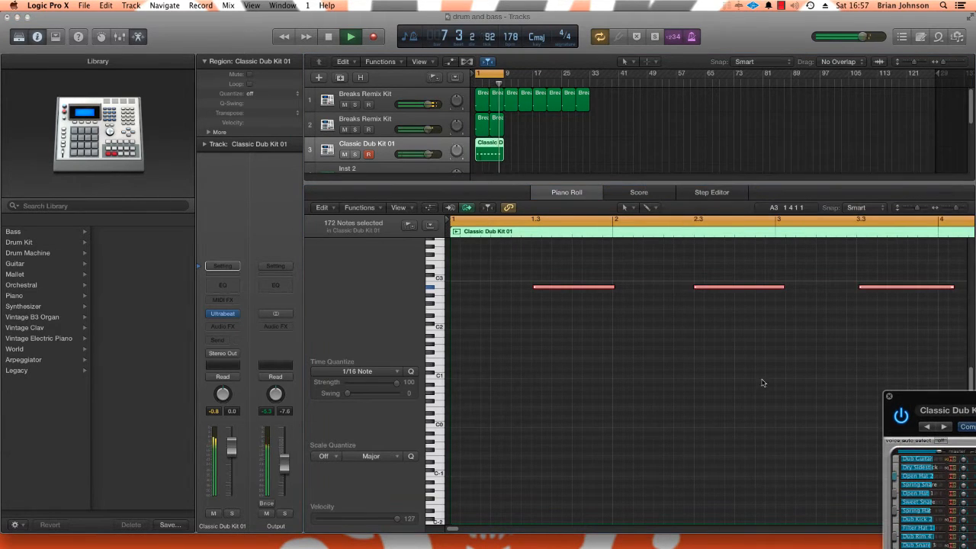
pyautogui.rightClick(736, 379)
pyautogui.click(359, 325)
pyautogui.press('super+a')
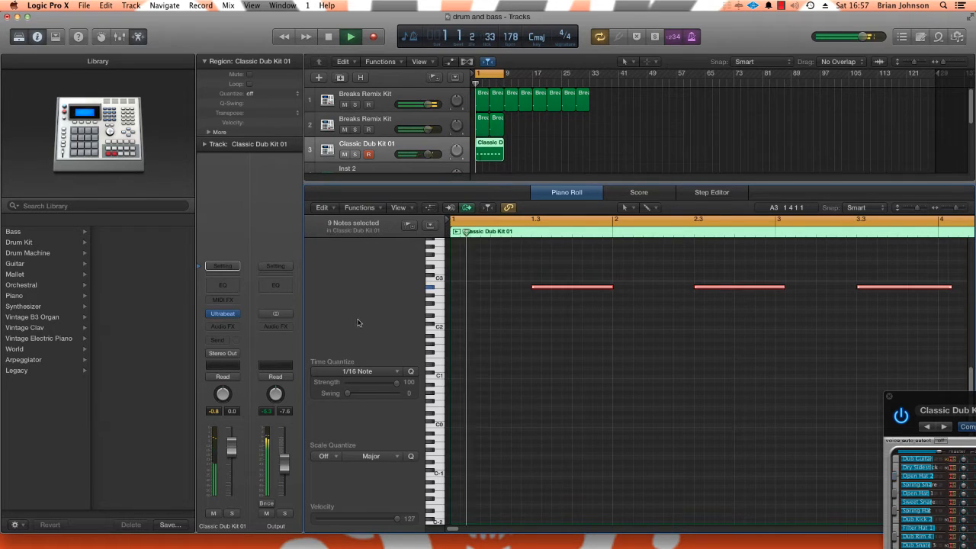
pyautogui.press('Delete')
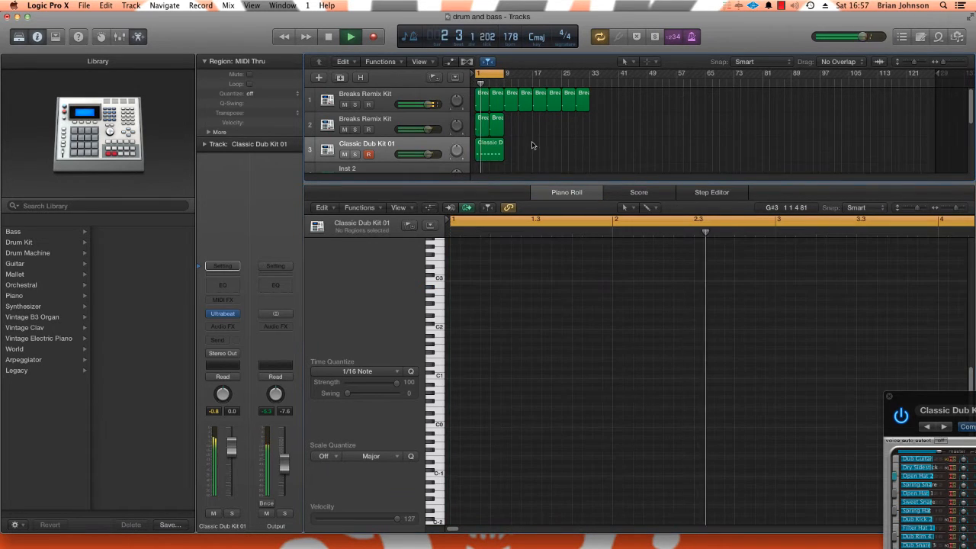
# - Check the quantized Classic Dub Kit 01 region, stop playback and duplicate its track
pyautogui.scroll(-3, 526, 141)
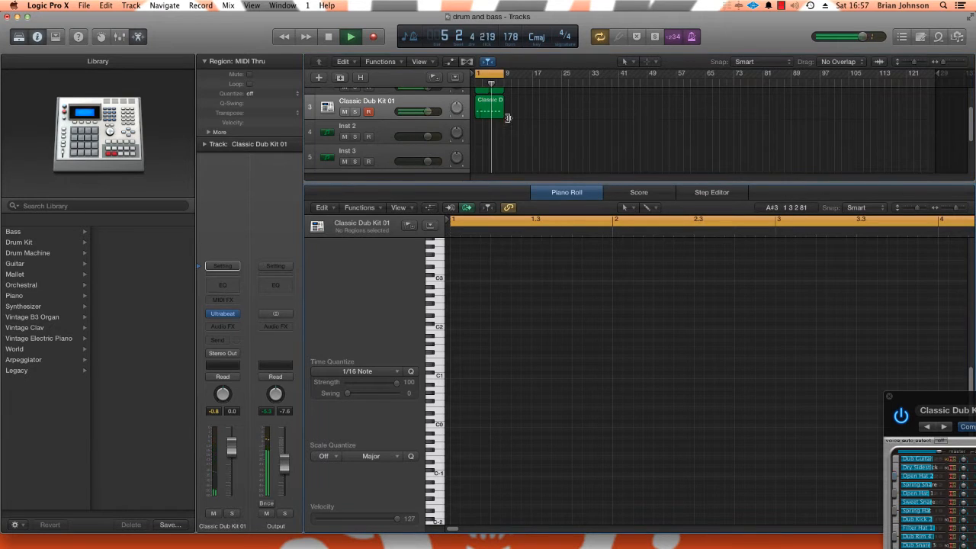
pyautogui.click(480, 104)
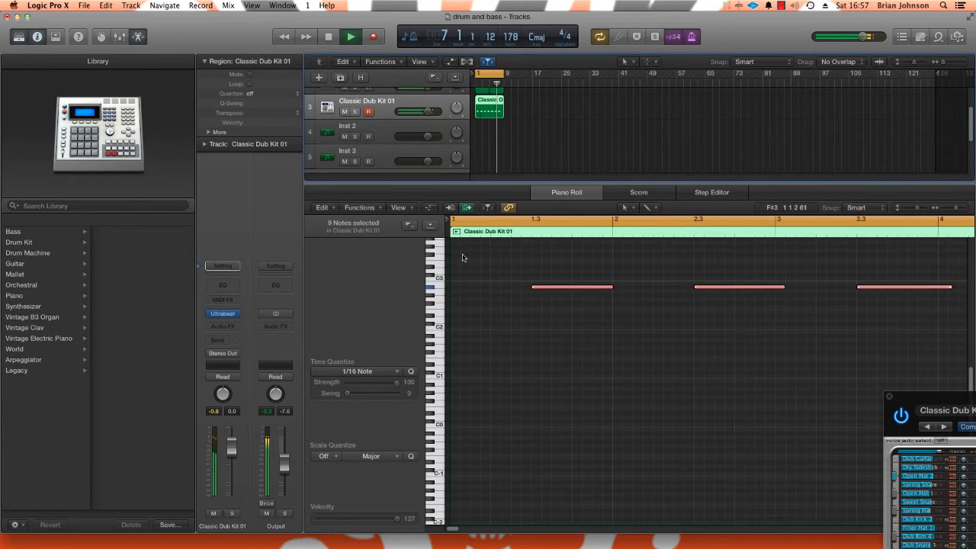
pyautogui.click(515, 121)
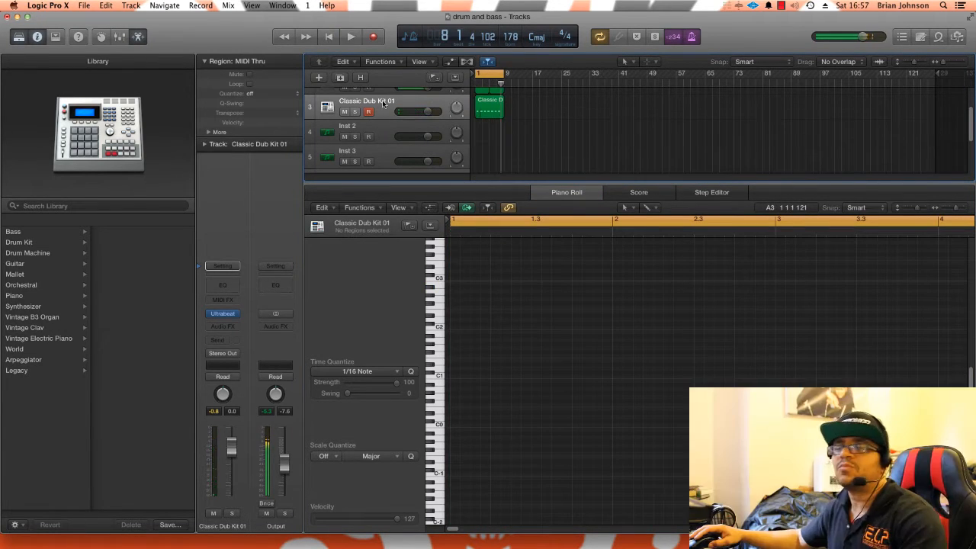
pyautogui.click(489, 107)
pyautogui.press('super+d')
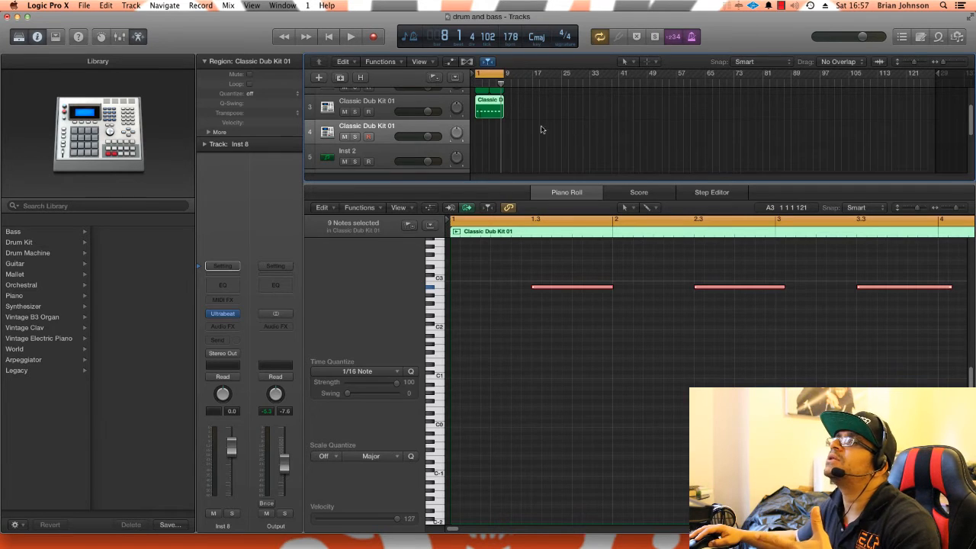
# - Play the loop, record a short Classic Dub Kit 01 part on the fourth track and stop playback
pyautogui.press('space')
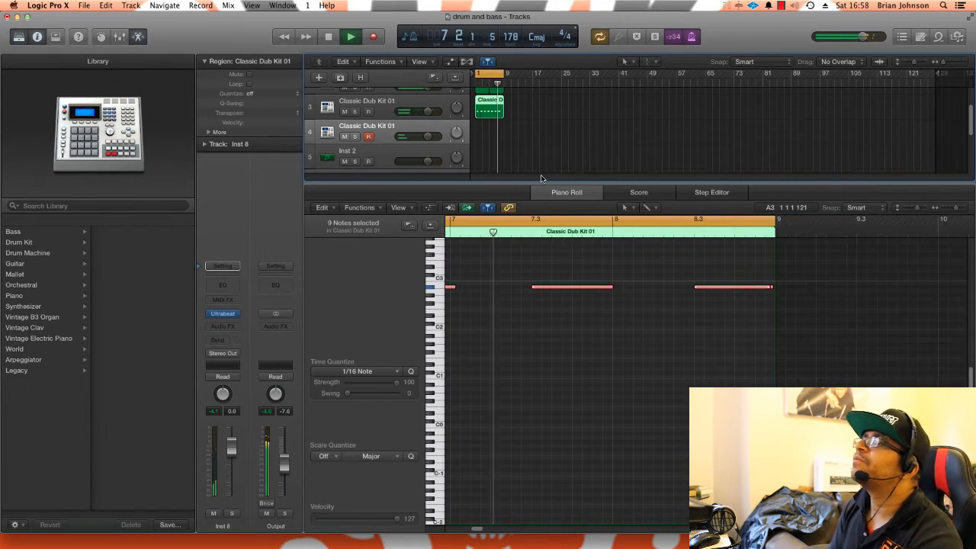
pyautogui.press('r')
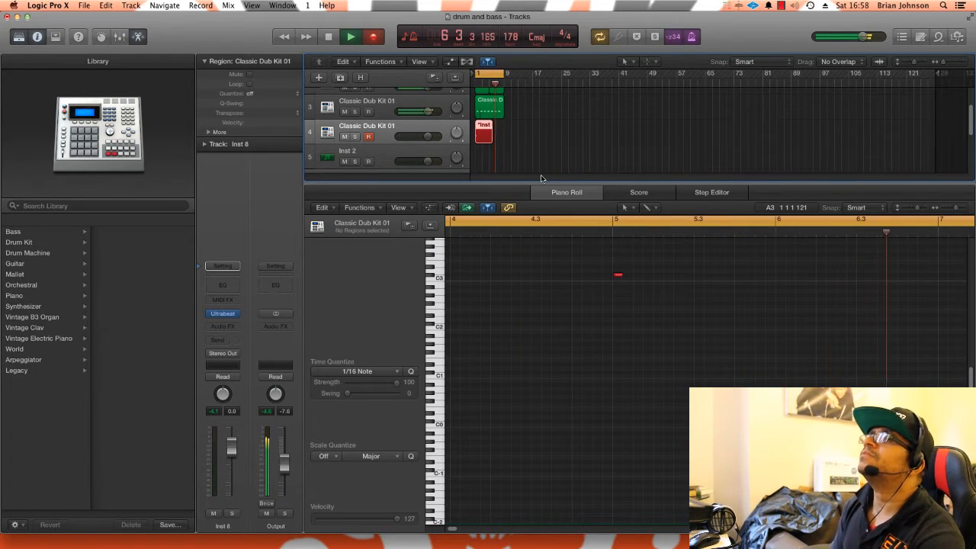
pyautogui.press('space')
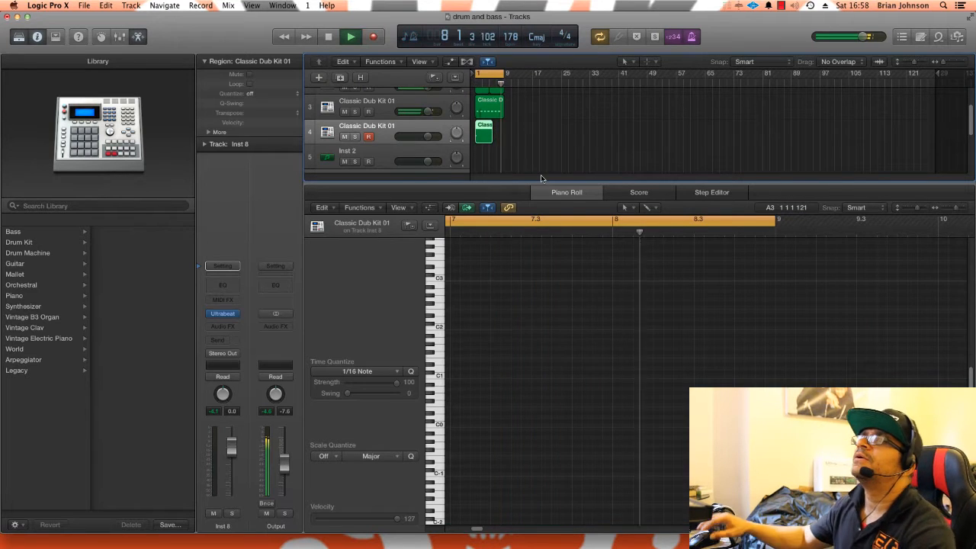
pyautogui.press('space')
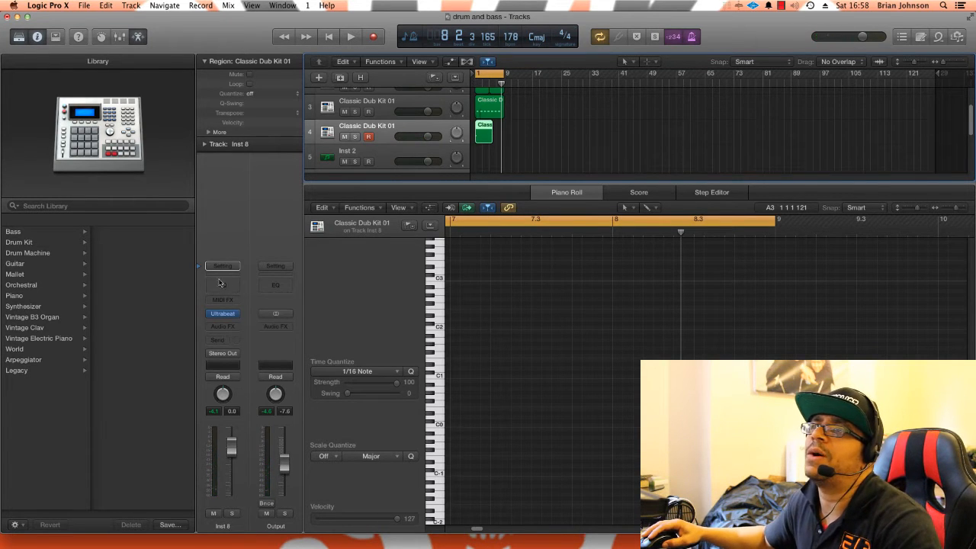
# - Insert a stereo Delay Designer as an audio effect on the fourth Classic Dub Kit 01 track
pyautogui.click(231, 328)
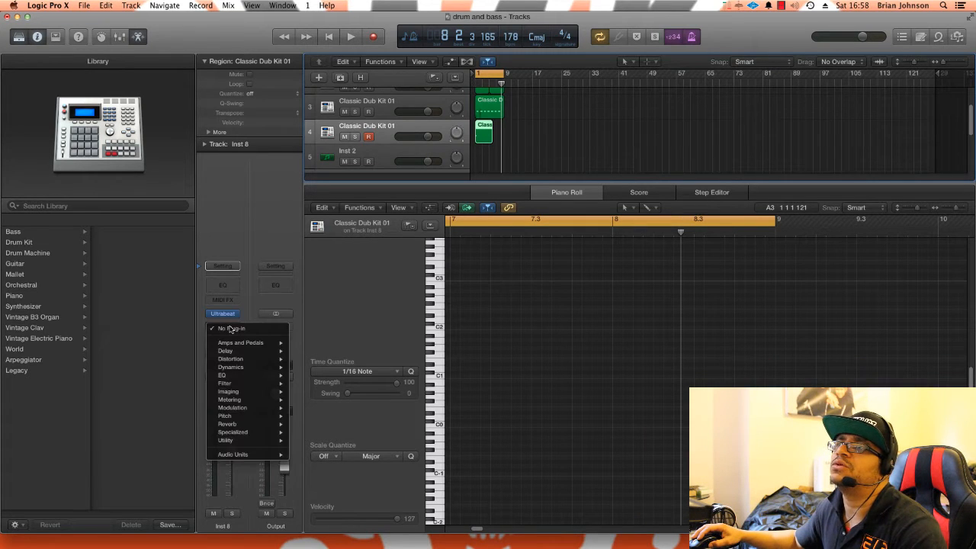
pyautogui.moveTo(244, 352)
pyautogui.moveTo(330, 355)
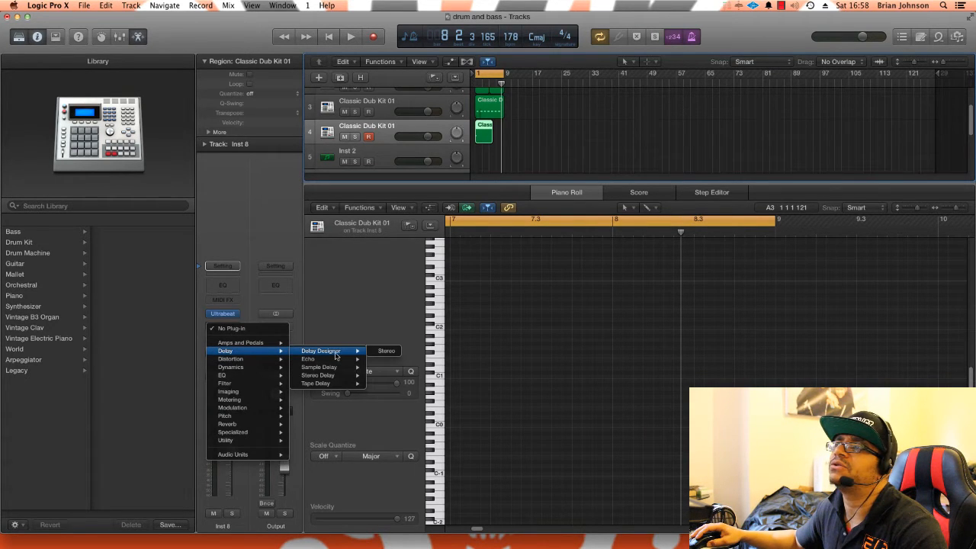
pyautogui.click(393, 353)
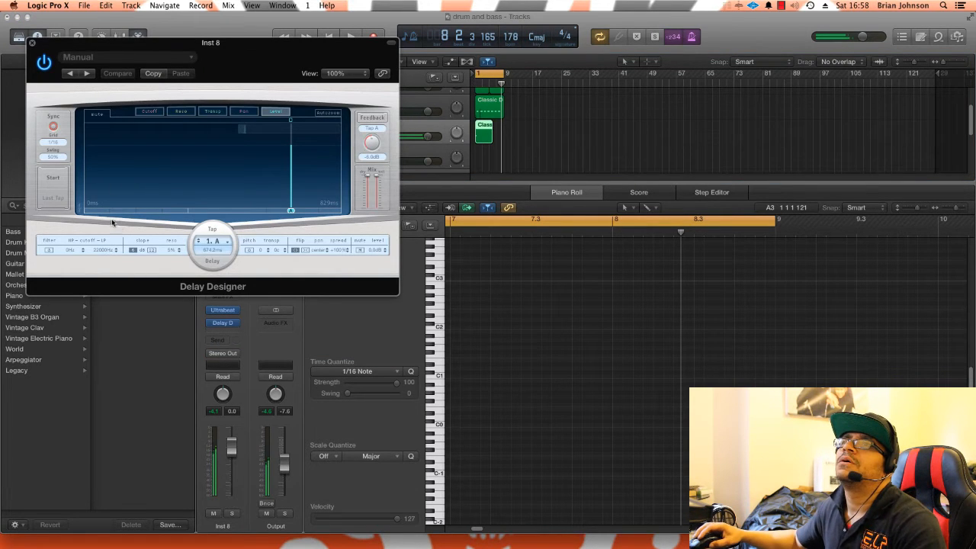
# - Try the Delay Designer presets on the Inst 8 channel, settle on 1\4 Alternating Pan and close the plug-in window
pyautogui.click(87, 74)
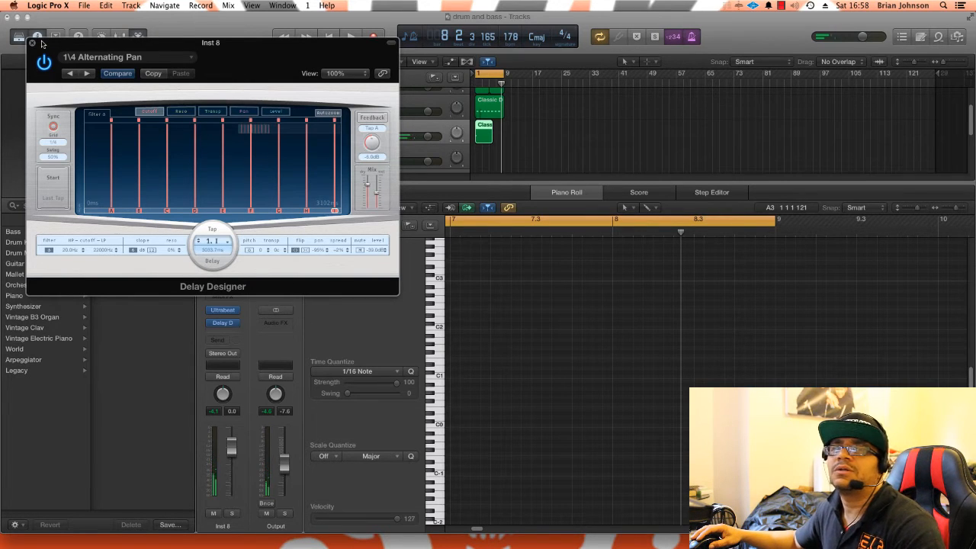
pyautogui.click(87, 74)
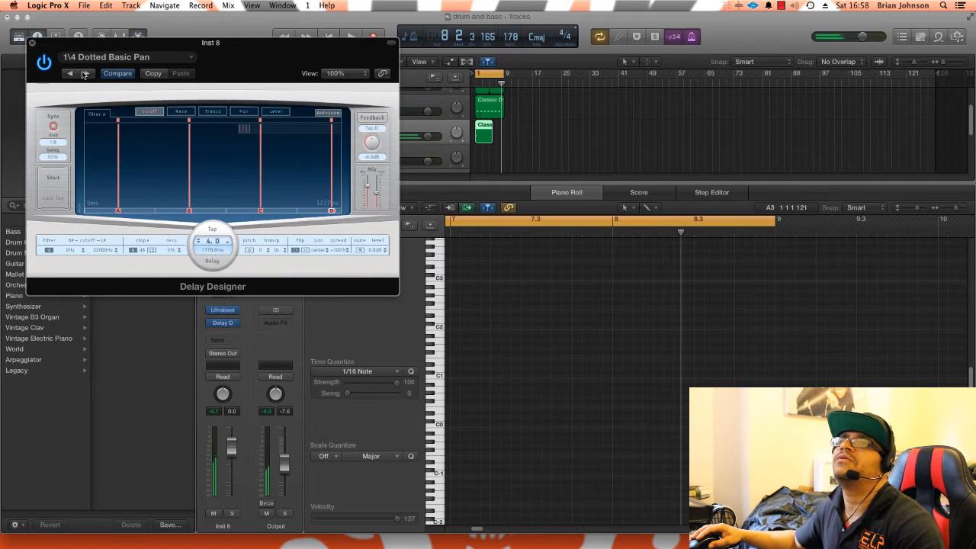
pyautogui.click(69, 73)
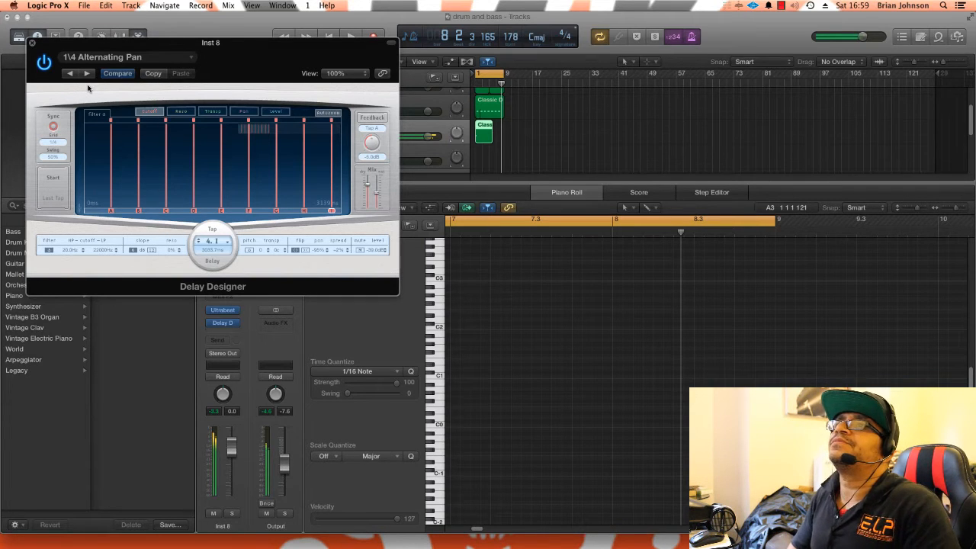
pyautogui.click(32, 44)
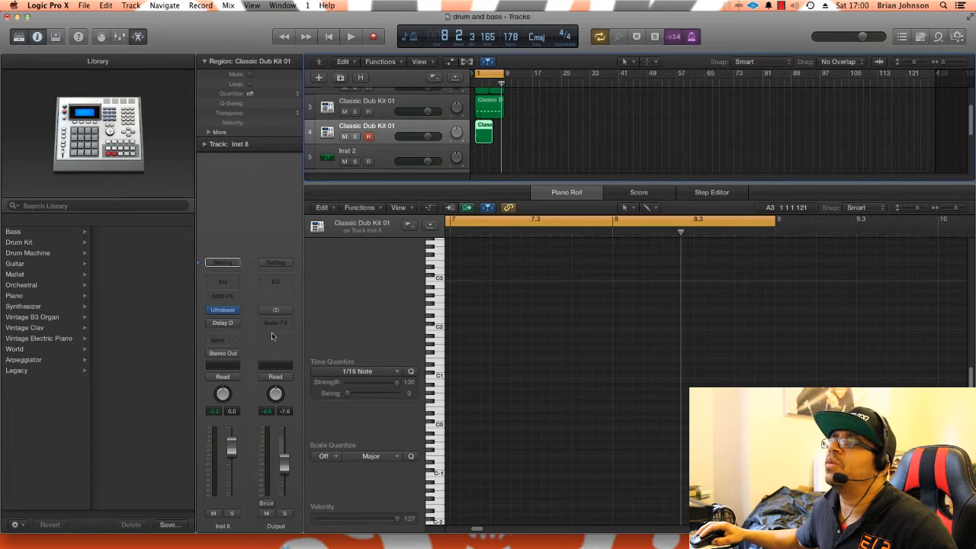
# - Add a send to Bus 8 on the Inst 8 channel strip of the fourth track
pyautogui.click(233, 344)
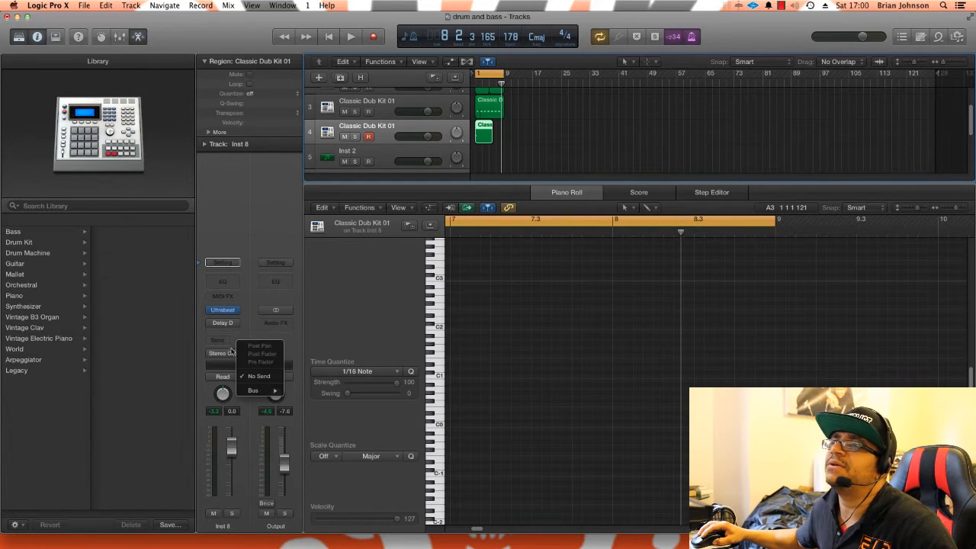
pyautogui.moveTo(259, 393)
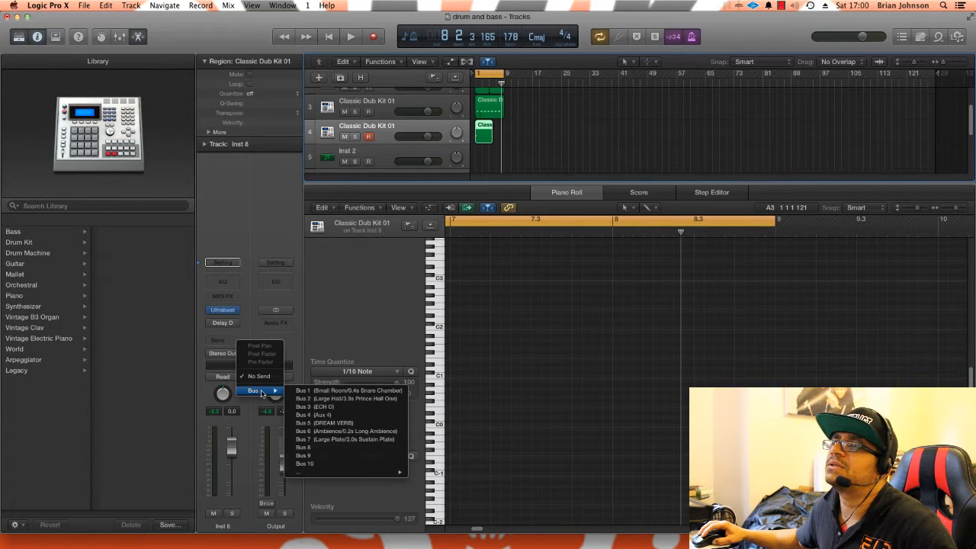
pyautogui.click(351, 452)
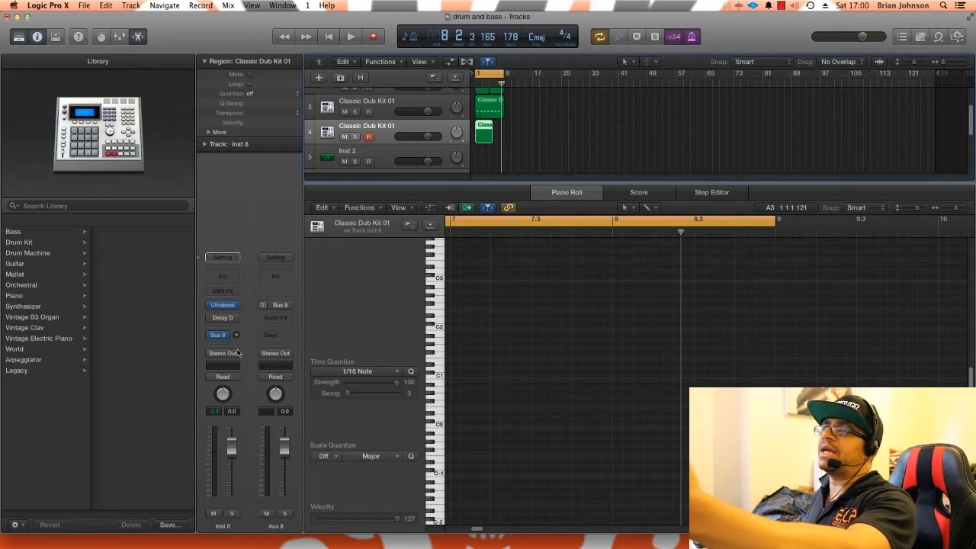
# - Rename the Aux 8 channel strip as "echo dub"
pyautogui.doubleClick(276, 525)
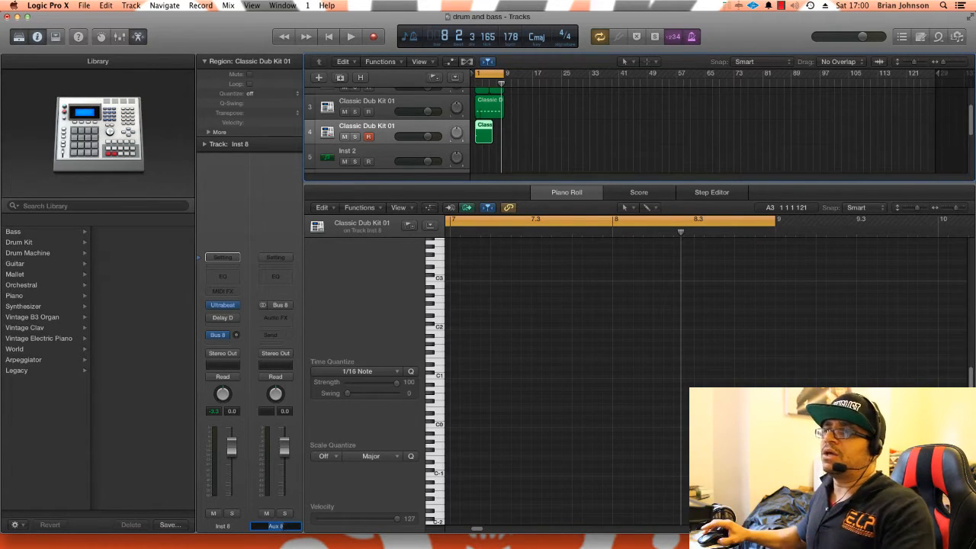
pyautogui.press('BackSpace')
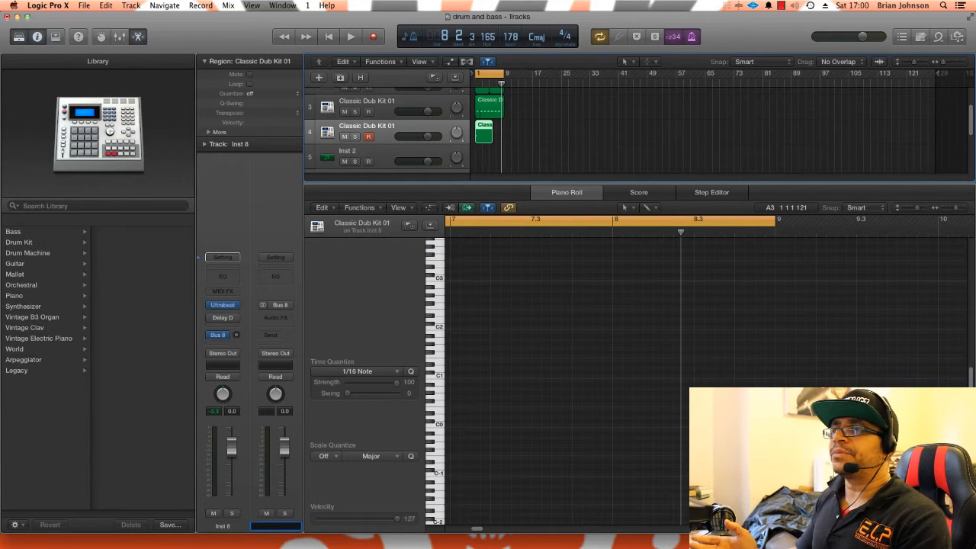
pyautogui.write('ech')
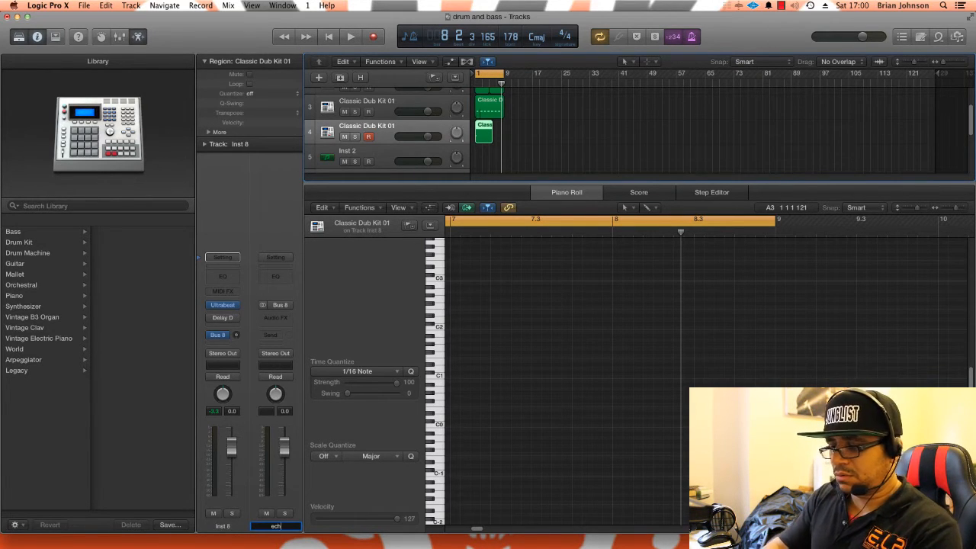
pyautogui.write('o')
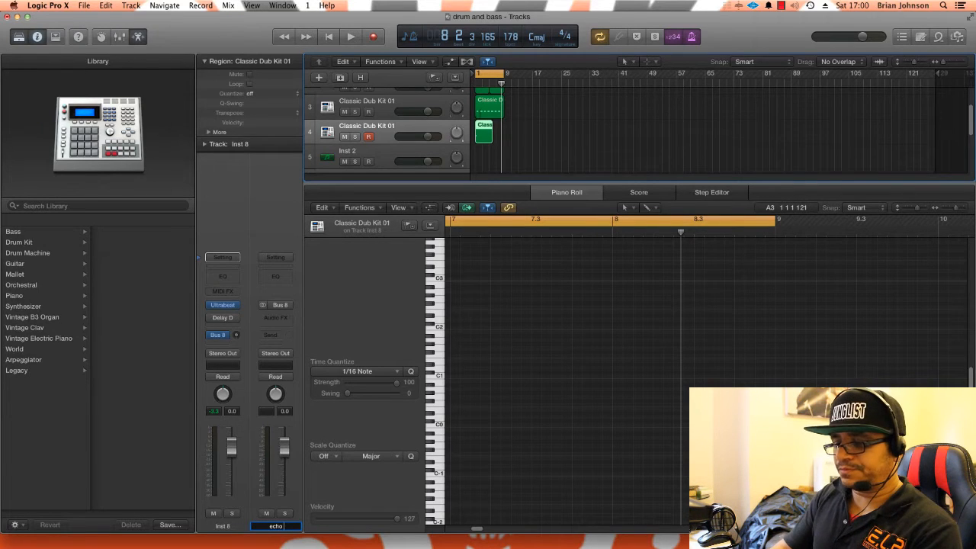
pyautogui.write(' dub')
pyautogui.press('Return')
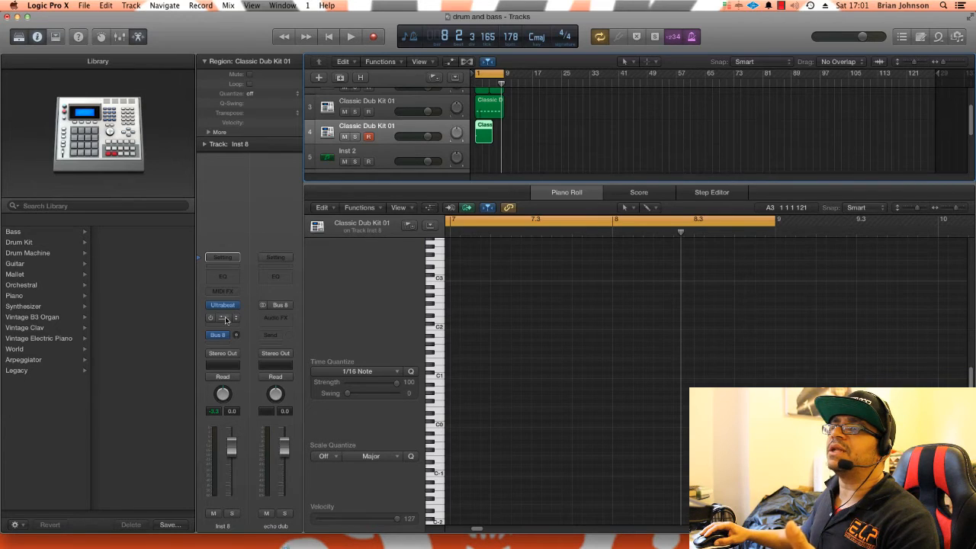
# - Insert a stereo Delay Designer on the echo dub aux channel and load its 1\4 Dotted Delay preset
pyautogui.click(281, 321)
pyautogui.moveTo(282, 342)
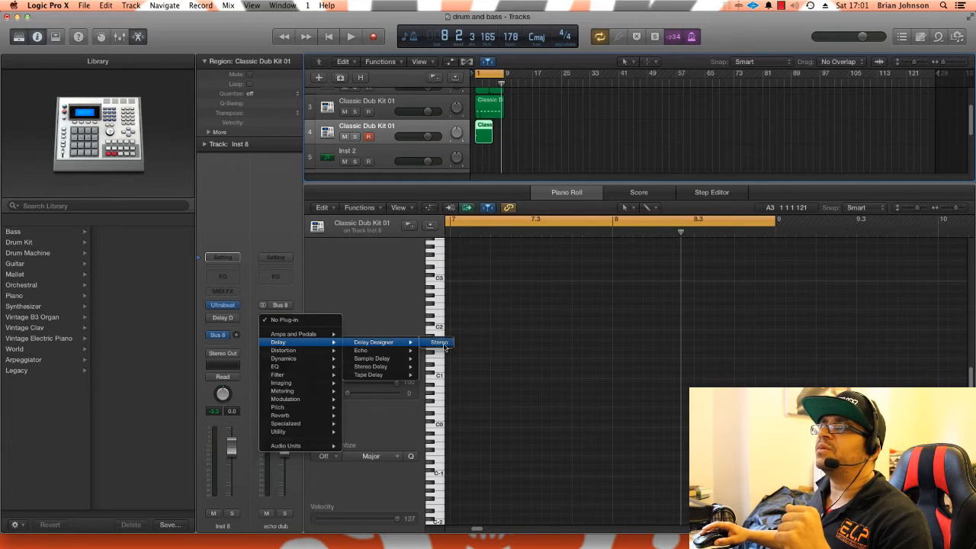
pyautogui.click(441, 342)
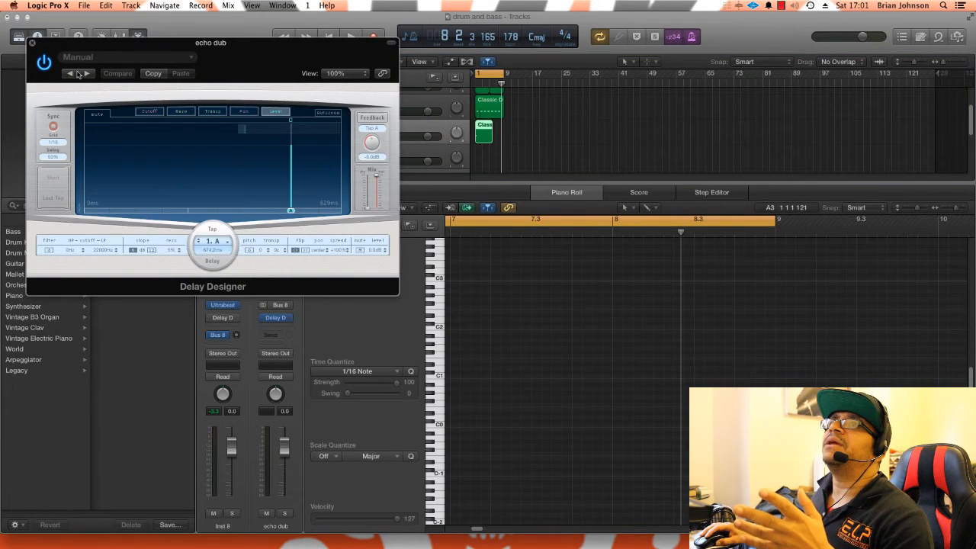
pyautogui.click(86, 74)
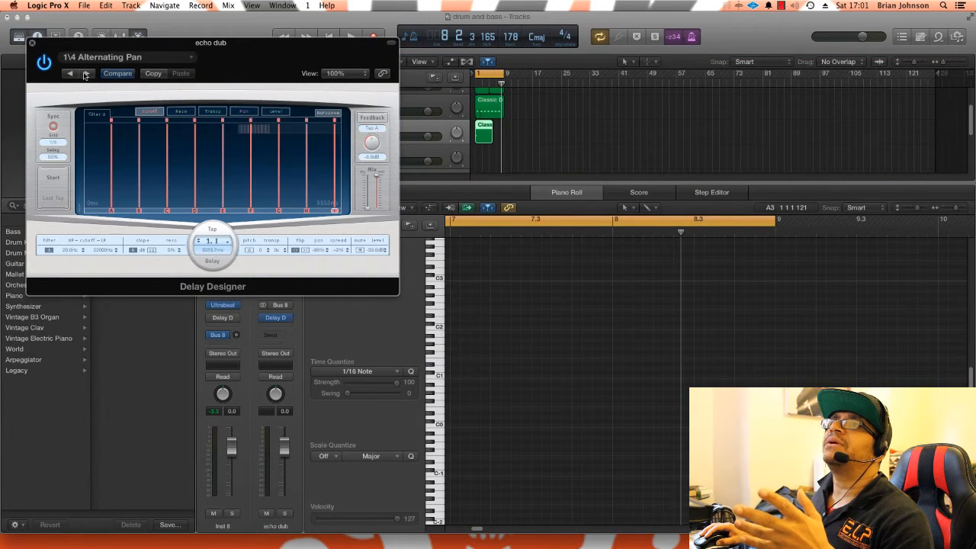
pyautogui.click(86, 74)
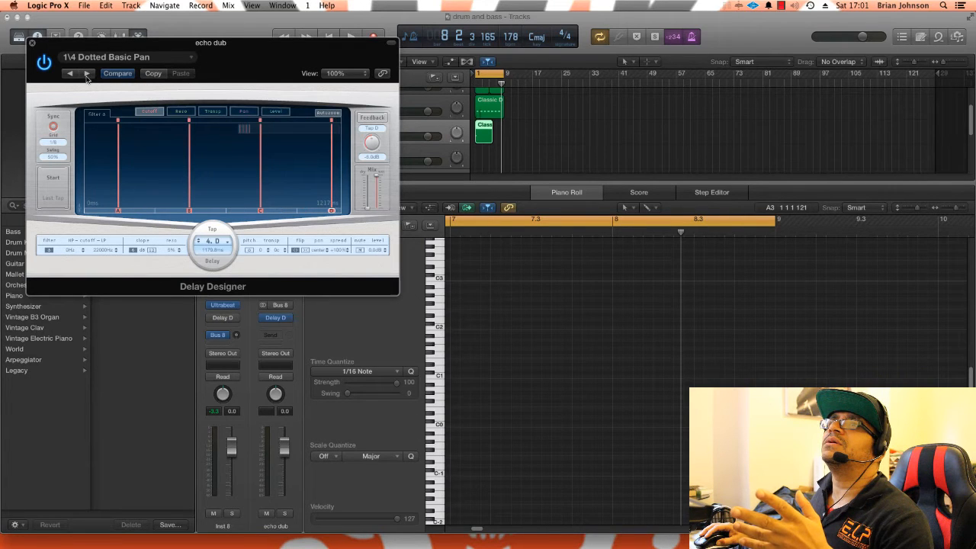
pyautogui.click(86, 74)
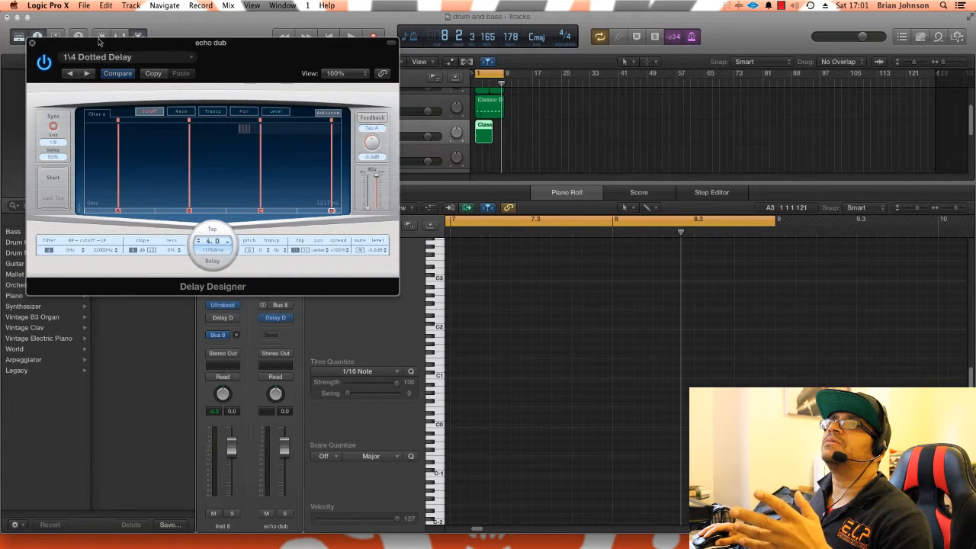
# - Raise the Bus 8 send level on Inst 8, then audition echo dub's delay presets and settle on 1\4 Dotted Basic Pan
pyautogui.moveTo(112, 47); pyautogui.dragTo(725, 76)
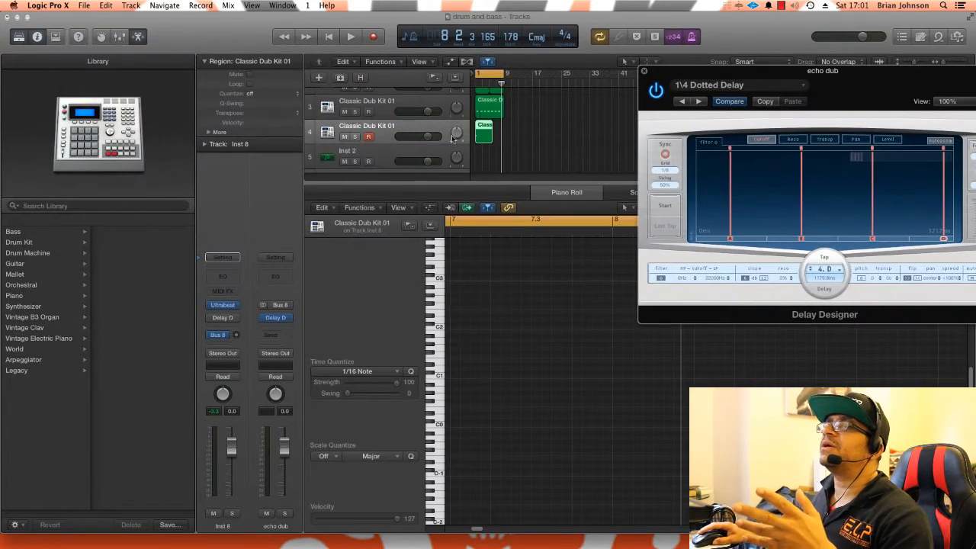
pyautogui.click(234, 340)
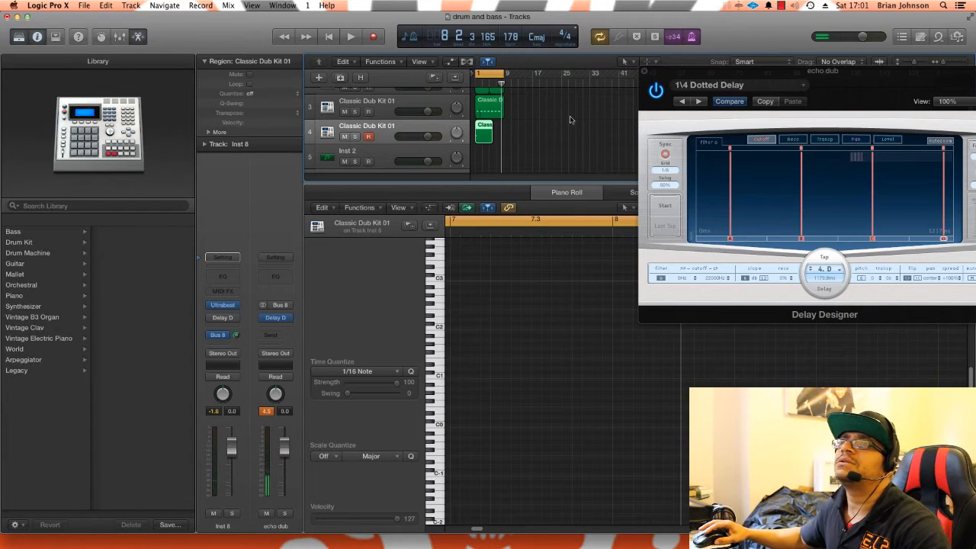
pyautogui.click(699, 103)
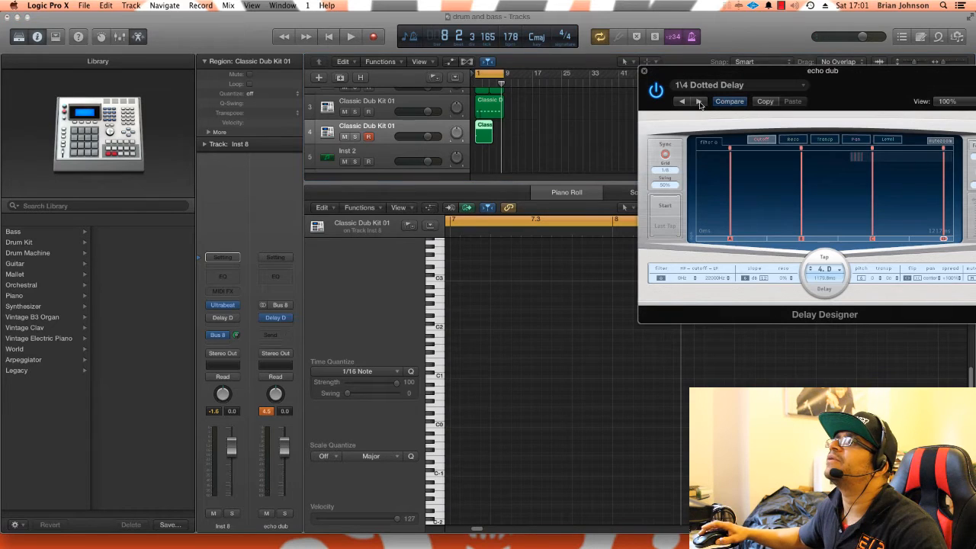
pyautogui.click(684, 103)
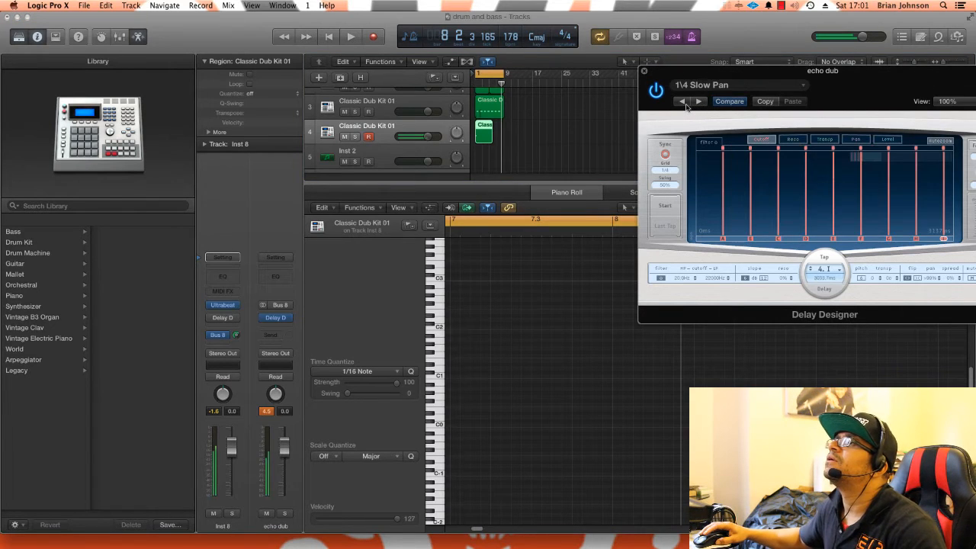
pyautogui.click(684, 102)
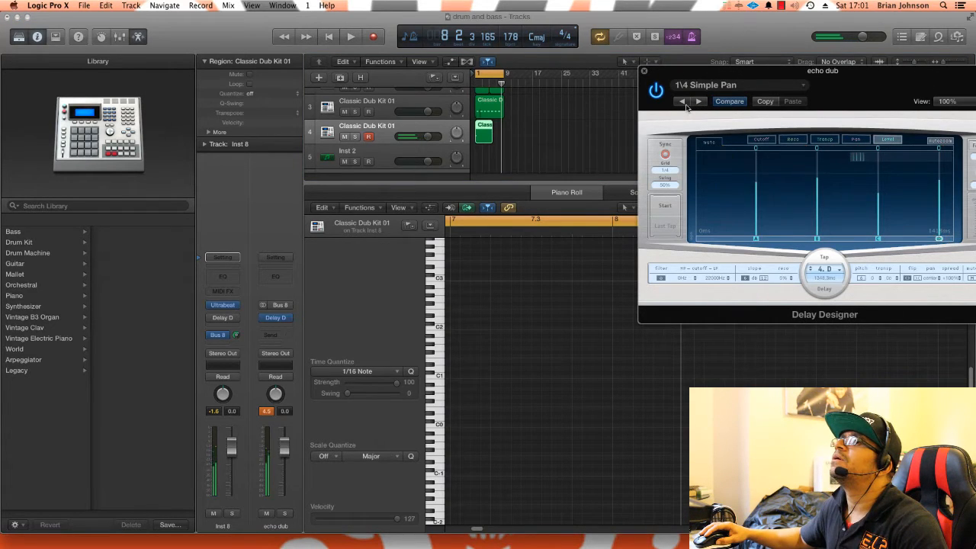
pyautogui.click(684, 102)
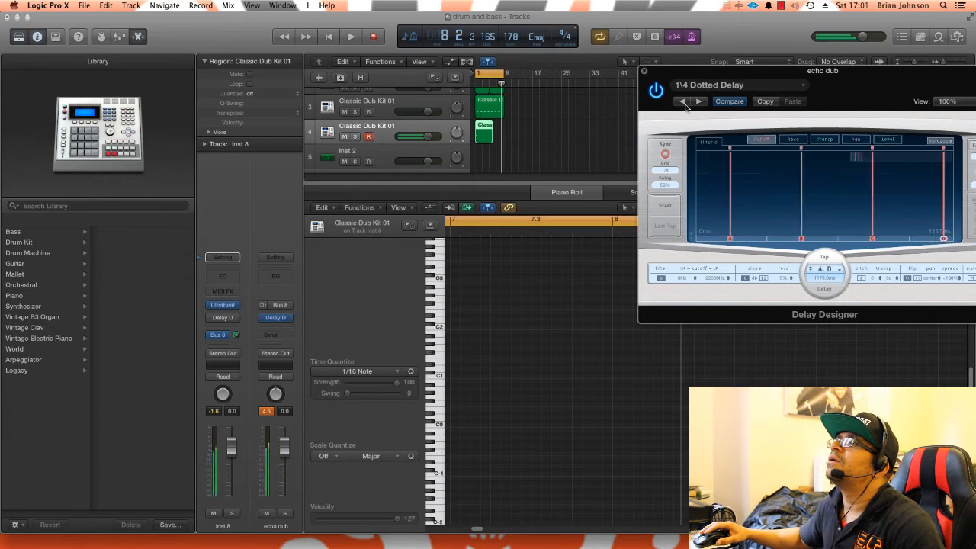
pyautogui.click(698, 102)
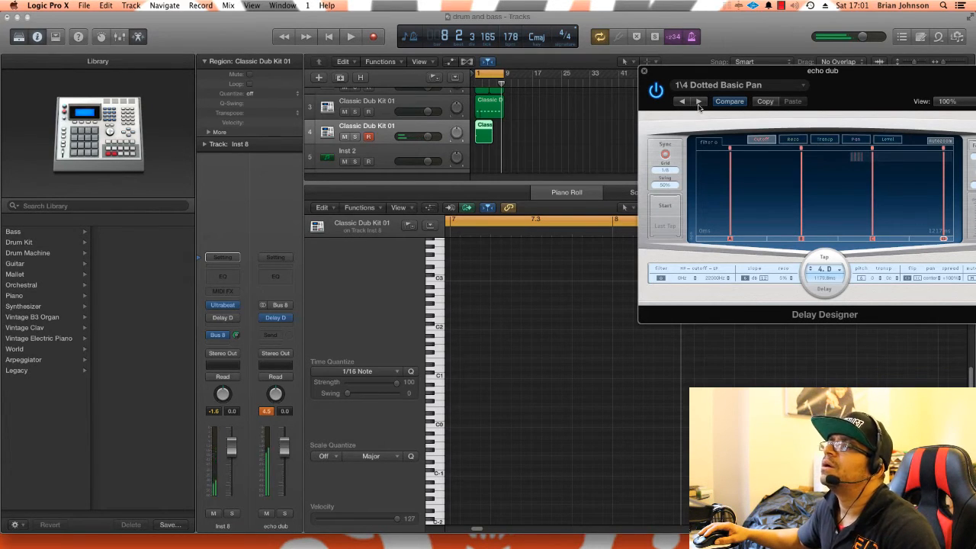
# - Bring the echo dub Delay Designer fully into view and turn on its feedback for tap D
pyautogui.moveTo(726, 72); pyautogui.dragTo(392, 125)
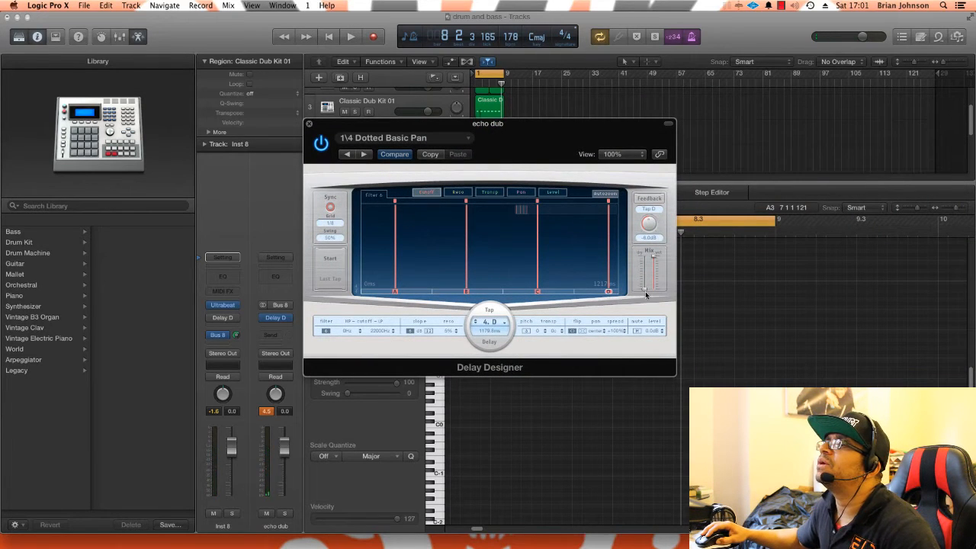
pyautogui.click(646, 197)
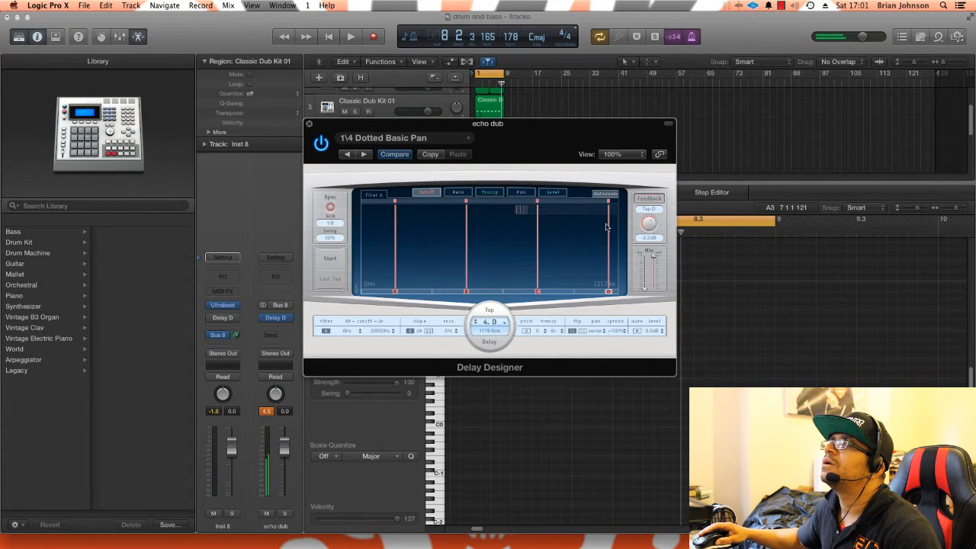
# - Move the echo dub plug-in window clear of the tracks, deselect the regions and play the loop with the delay
pyautogui.click(563, 105)
pyautogui.moveTo(367, 130); pyautogui.dragTo(799, 249)
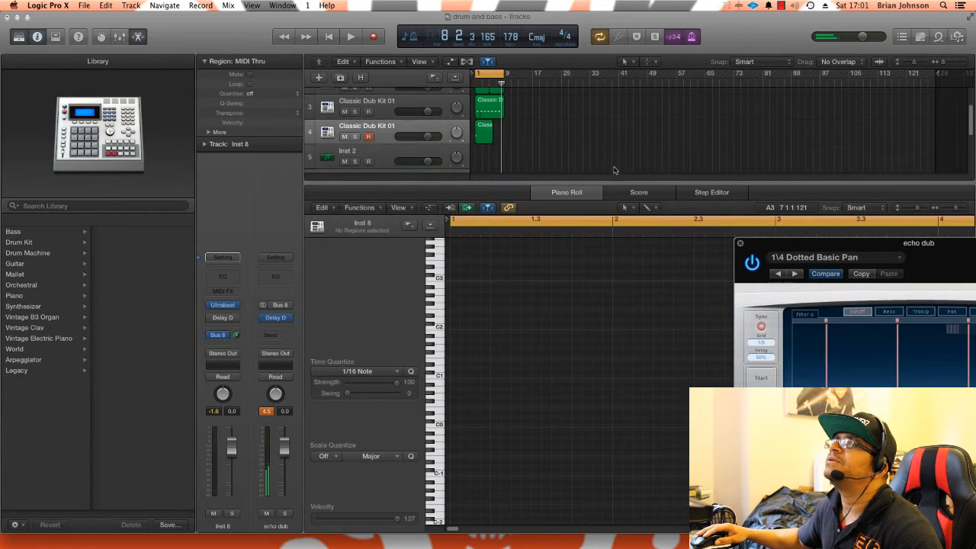
pyautogui.click(587, 146)
pyautogui.press('space')
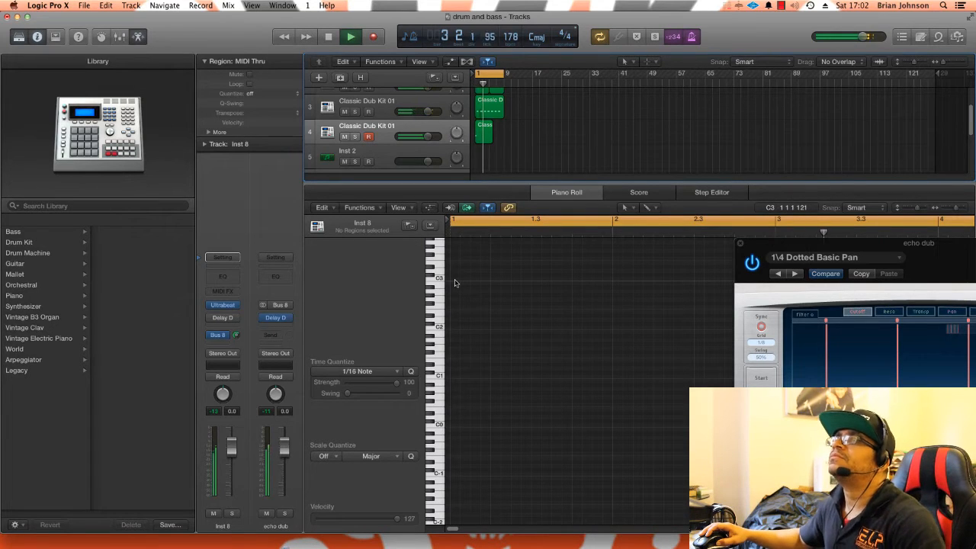
# - Stop the loop, bring the echo dub Delay Designer window into view and switch its preset to 1\4 Alternating Pan
pyautogui.click(377, 139)
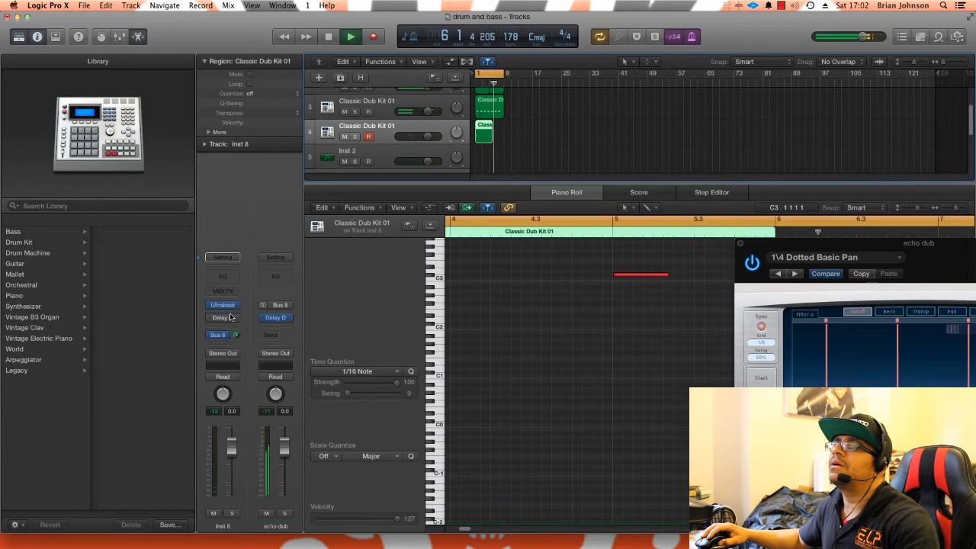
pyautogui.press('space')
pyautogui.click(505, 141)
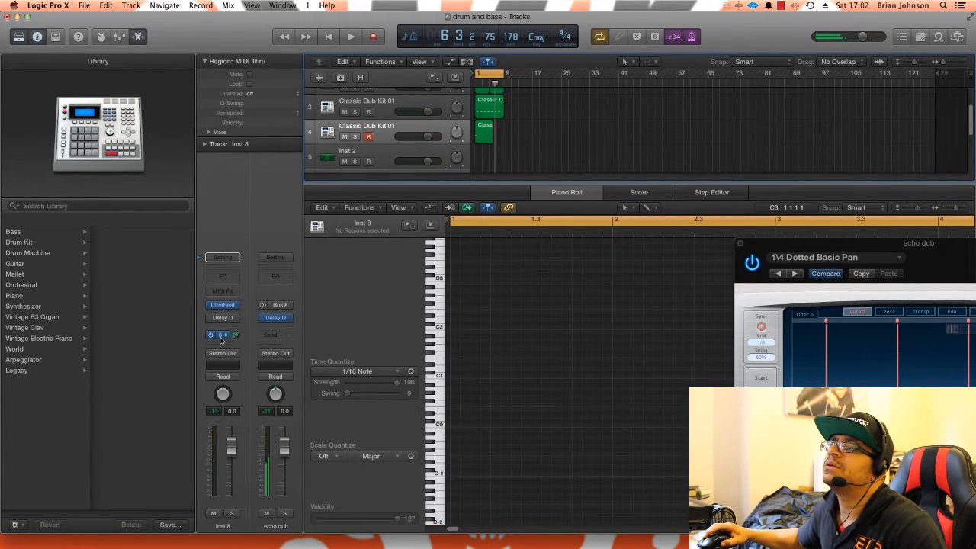
pyautogui.click(270, 329)
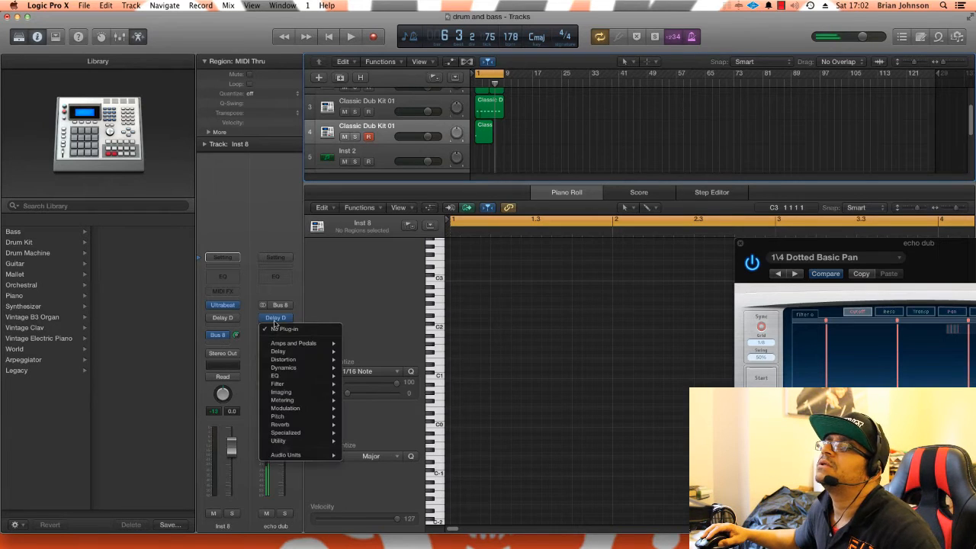
pyautogui.click(275, 320)
pyautogui.click(781, 276)
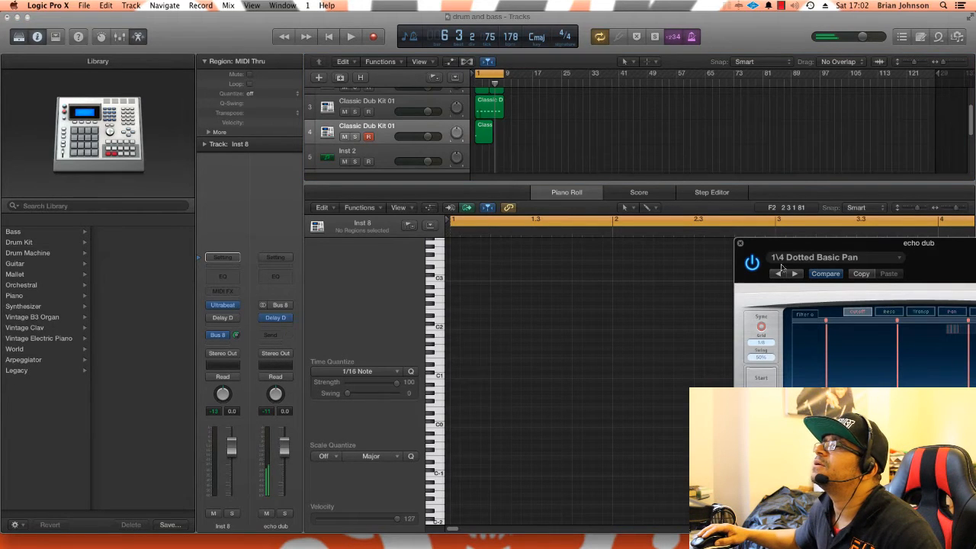
pyautogui.click(778, 273)
pyautogui.moveTo(778, 244); pyautogui.dragTo(615, 246)
# - Record an additional Classic Dub Kit hit on the Inst 8 track near the loop's end and play it back
pyautogui.press('space')
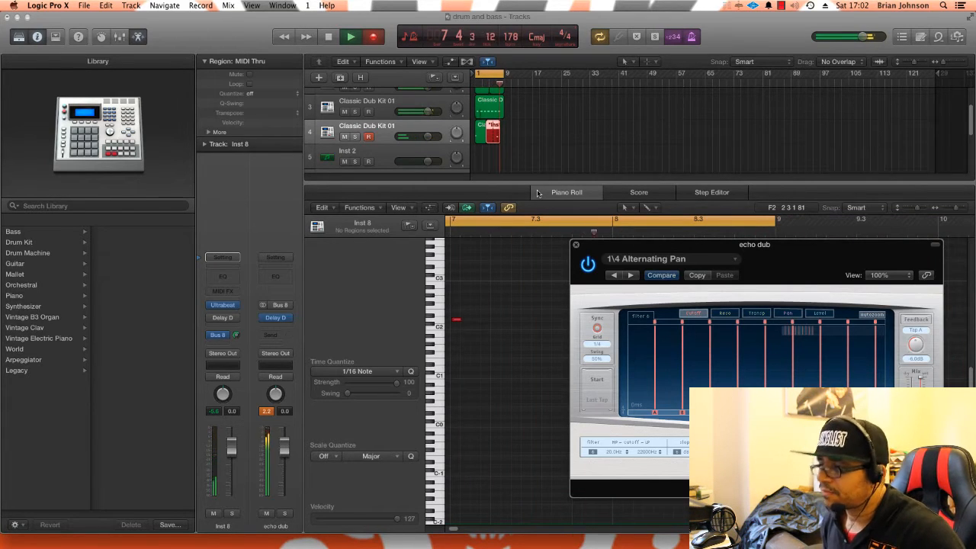
pyautogui.press('space')
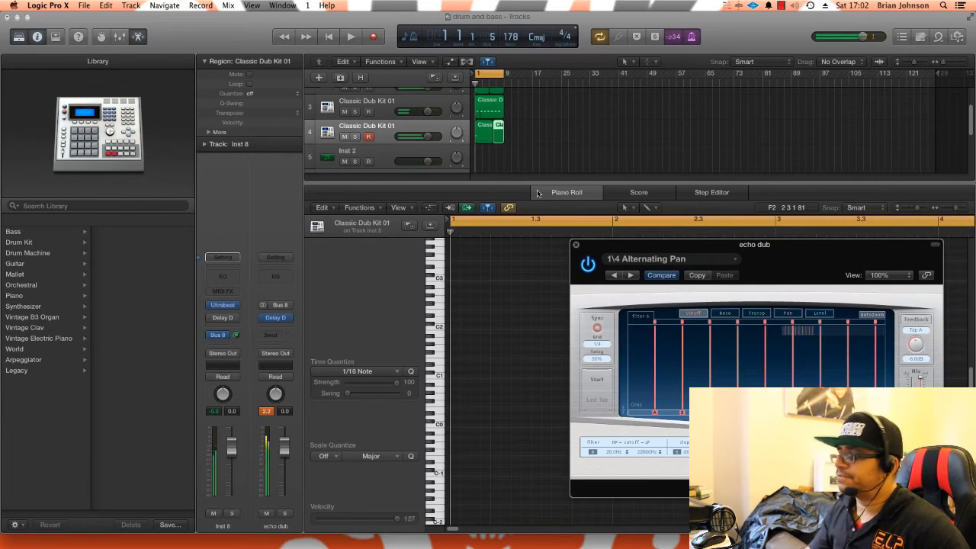
pyautogui.press('space')
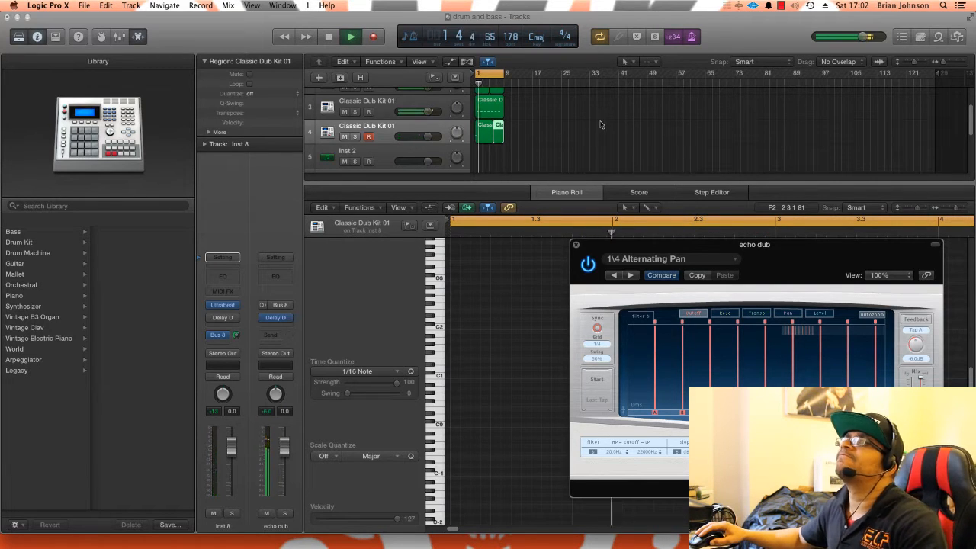
pyautogui.scroll(2, 564, 137)
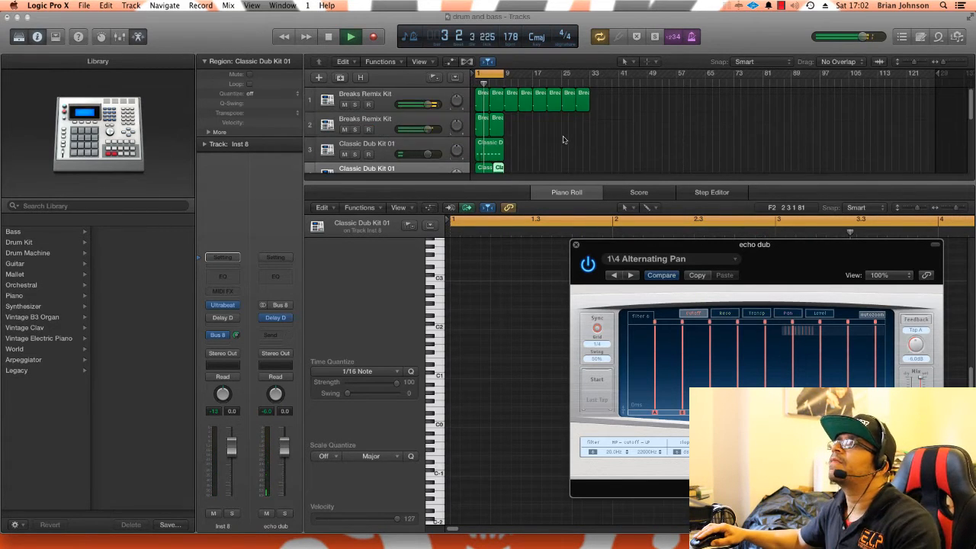
# - Record another overlapping take on Inst 8 with region quantize at 1/16 Note, then close the echo dub plug-in window
pyautogui.press('space')
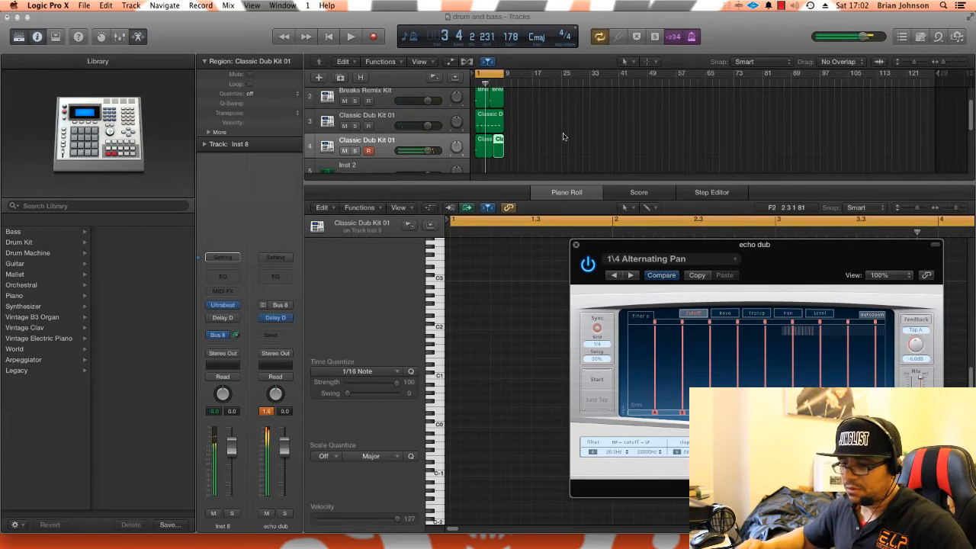
pyautogui.click(562, 137)
pyautogui.press('space')
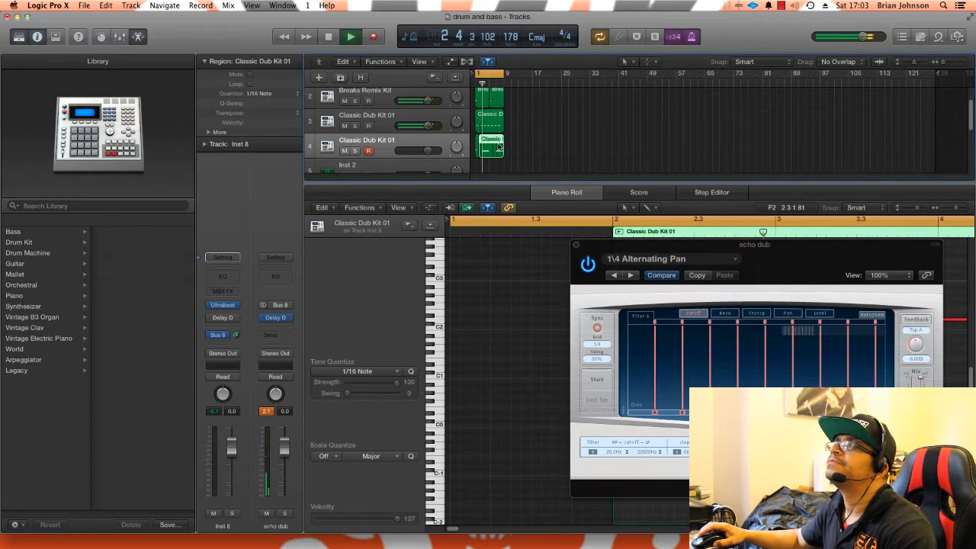
pyautogui.click(576, 244)
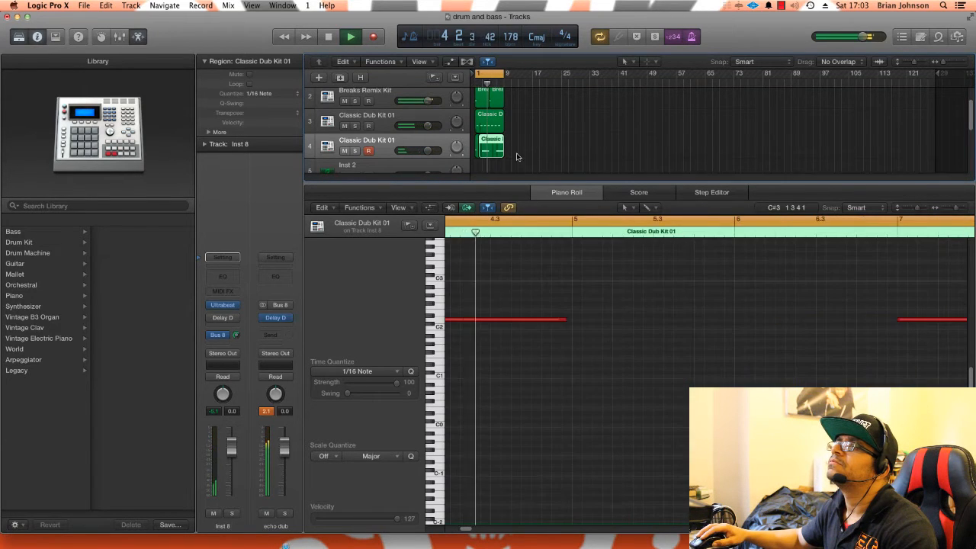
# - Stop playback, select all three Classic Dub Kit 01 regions on Inst 8 and join them into one region
pyautogui.press('space')
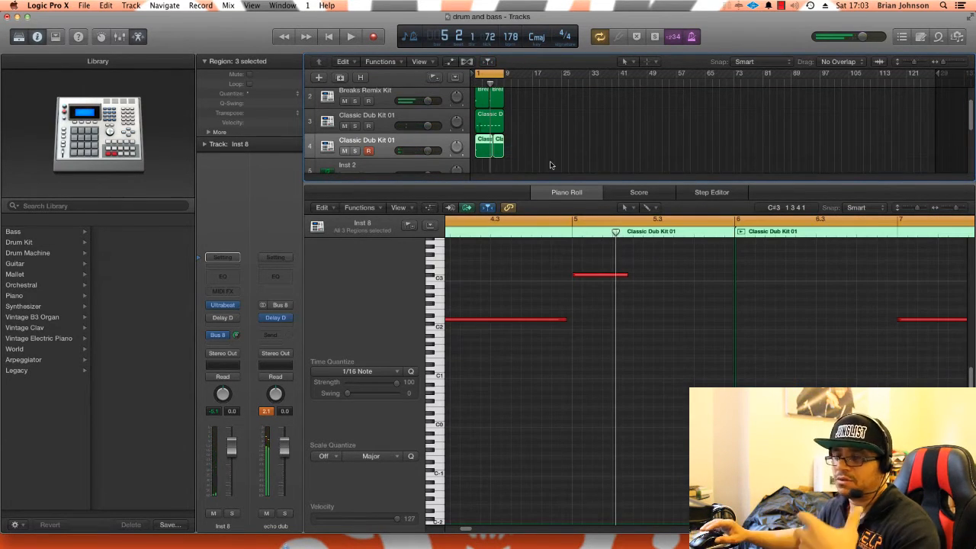
pyautogui.click(551, 164)
pyautogui.click(483, 150)
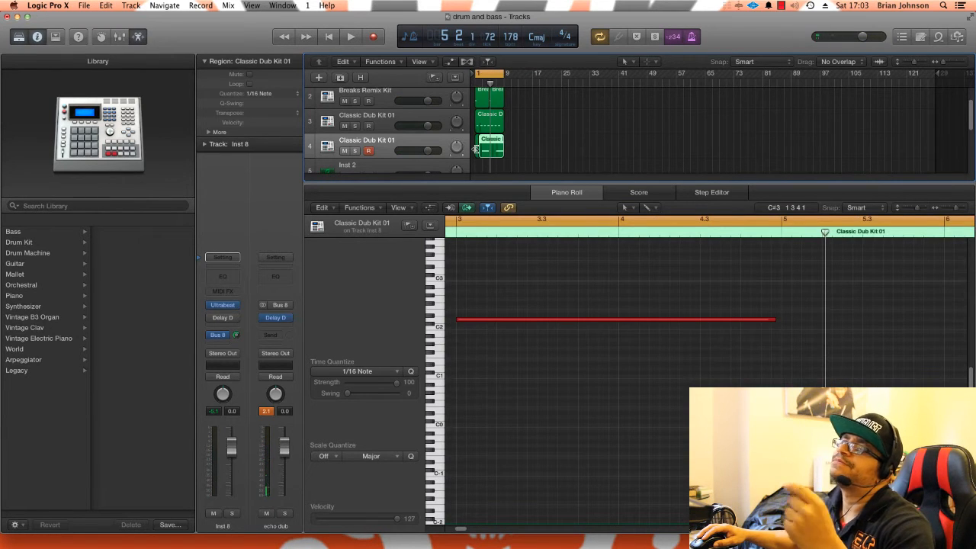
pyautogui.click(476, 149)
pyautogui.click(499, 149)
pyautogui.click(516, 150)
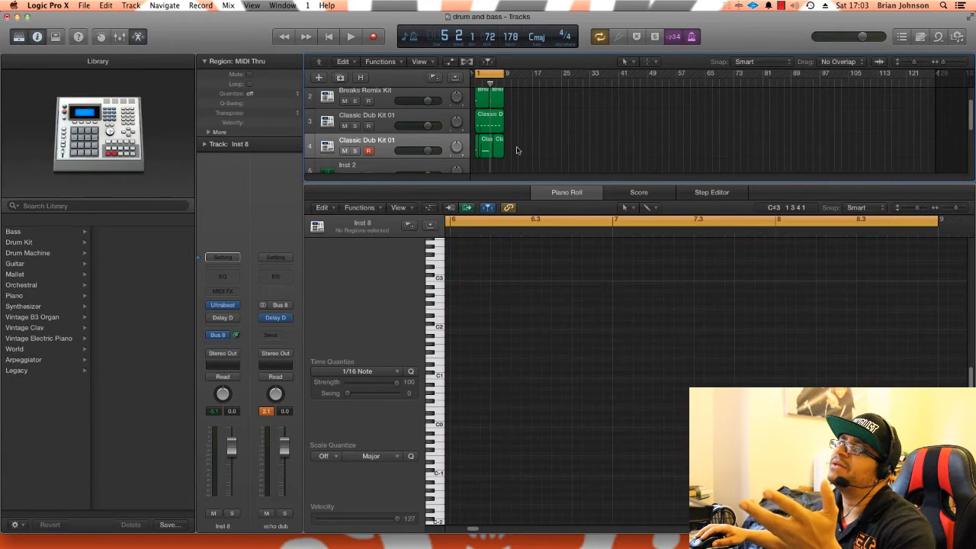
pyautogui.moveTo(516, 150); pyautogui.dragTo(465, 153)
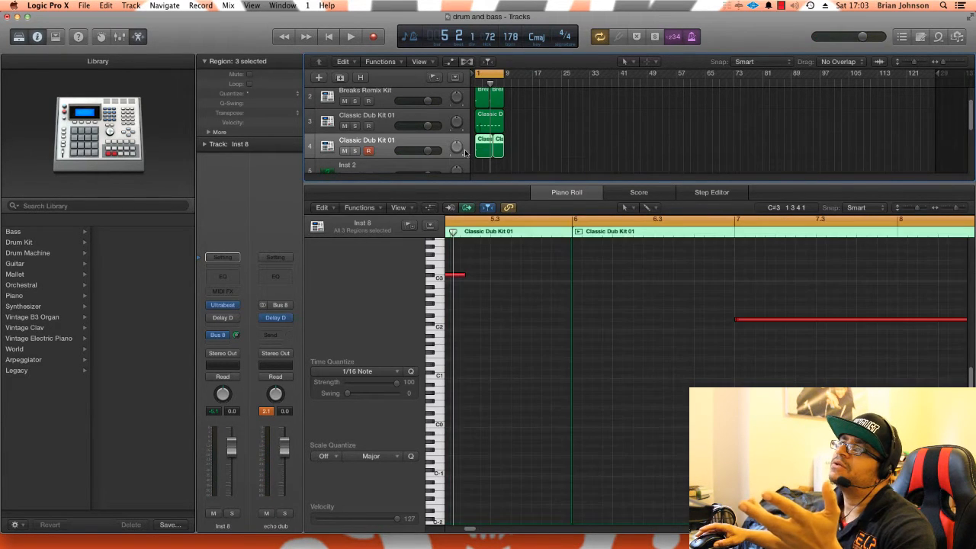
pyautogui.click(516, 148)
pyautogui.moveTo(506, 147); pyautogui.dragTo(484, 149)
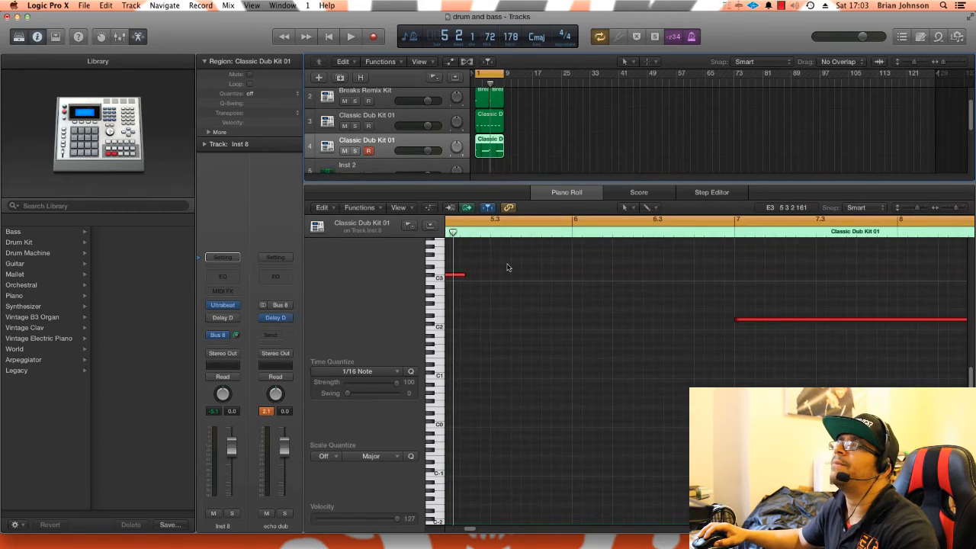
# - Select all notes in the joined Inst 8 region and quantize them to 1/16 Note
pyautogui.press('space')
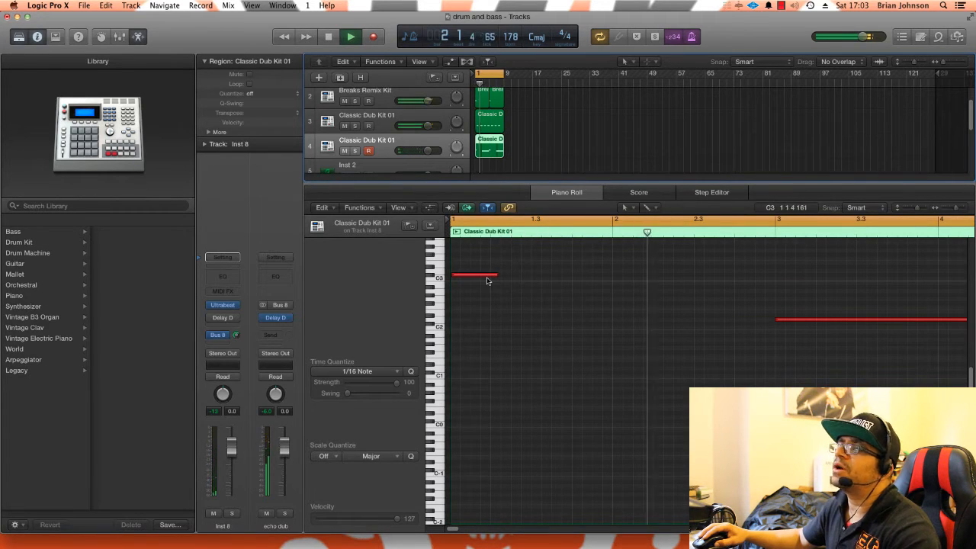
pyautogui.press('space')
pyautogui.press('super+a')
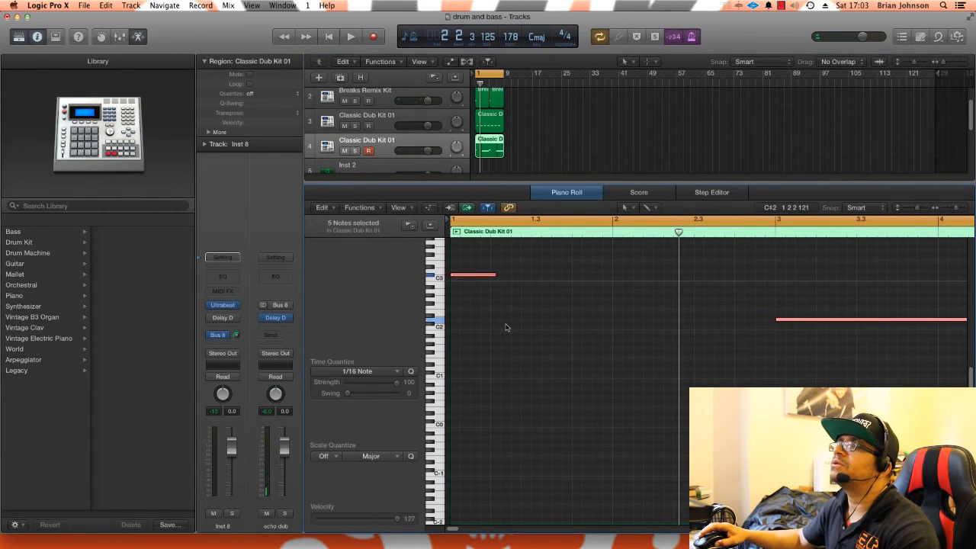
pyautogui.click(576, 344)
# - Play through the quantized Inst 8 region and delete the long low note starting at bar 3
pyautogui.press('space')
pyautogui.hscroll(2, 456, 534)
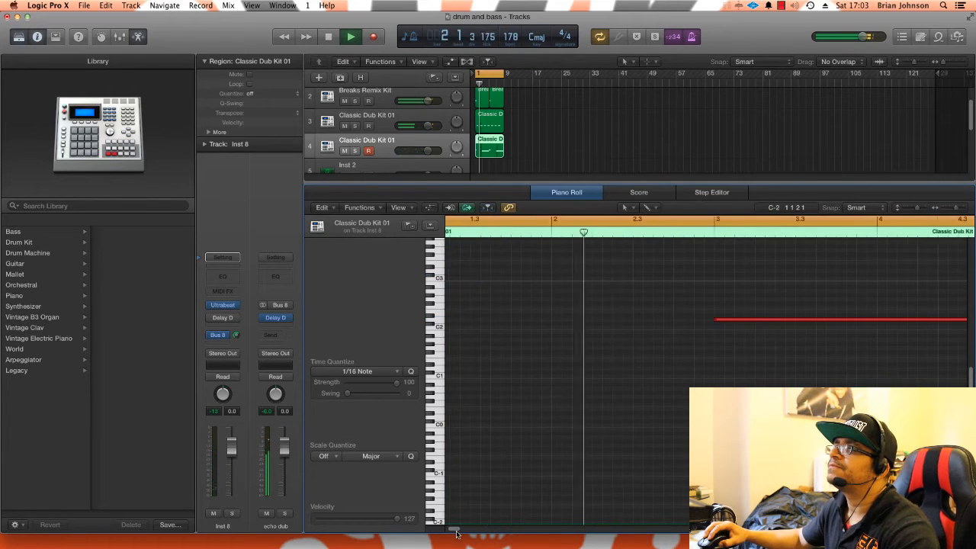
pyautogui.hscroll(6, 456, 534)
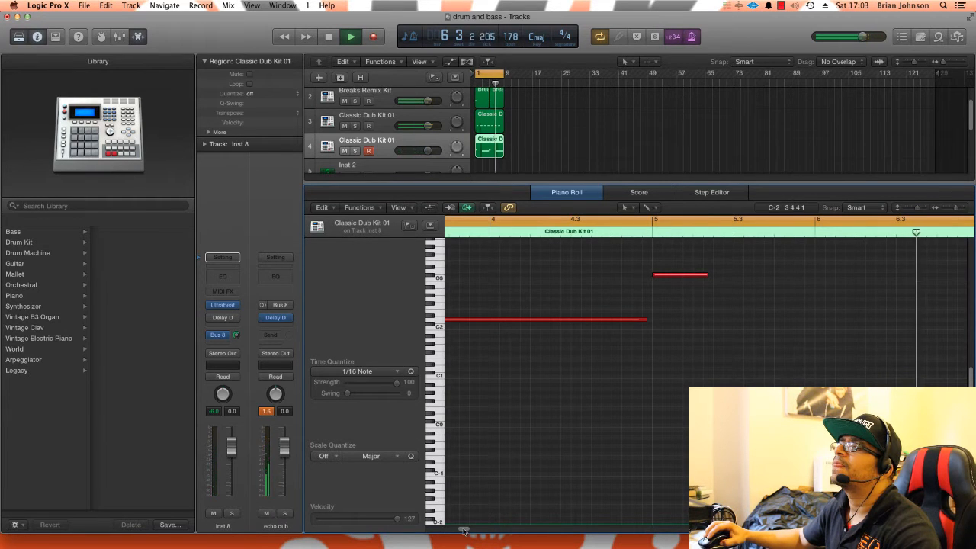
pyautogui.hscroll(-5, 534, 351)
pyautogui.press('space')
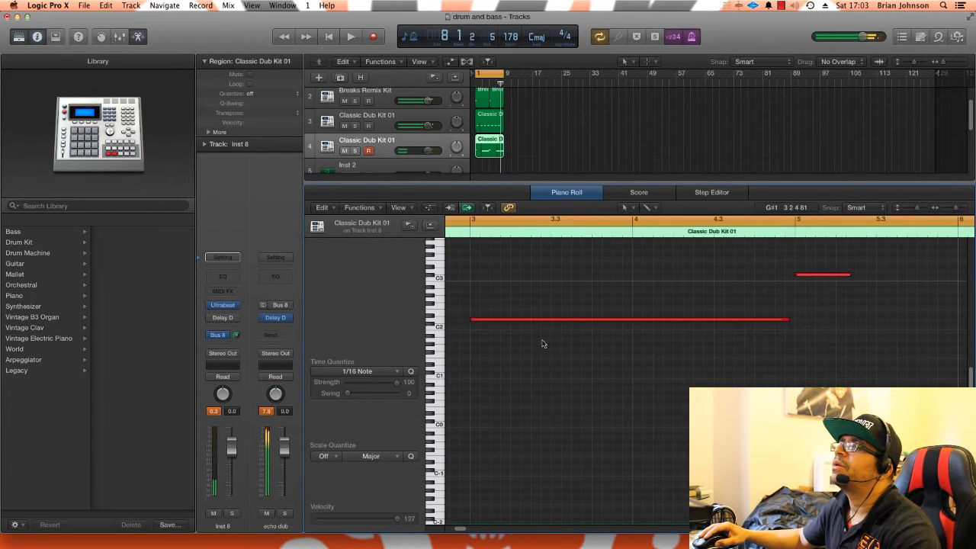
pyautogui.click(523, 320)
pyautogui.press('Delete')
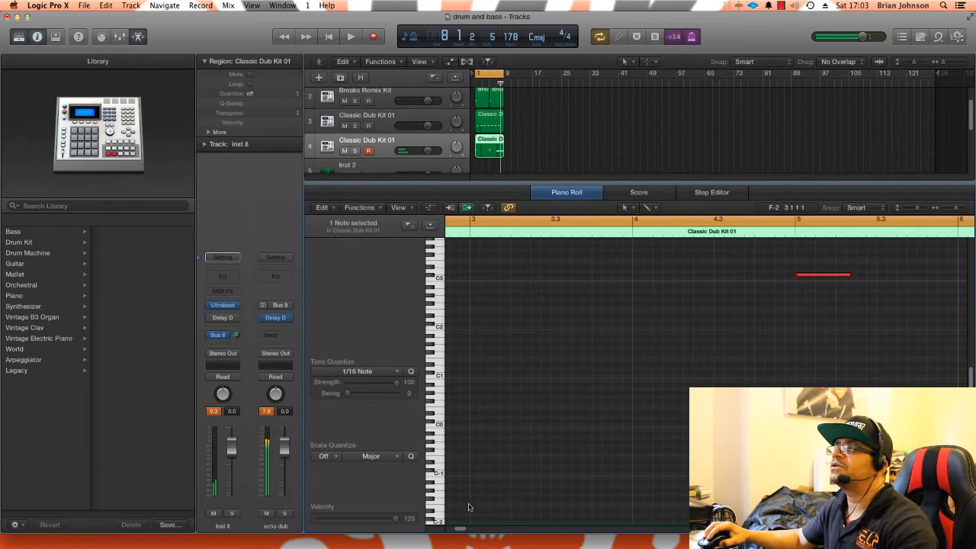
# - Delete the long low note starting at bar 7 of the Inst 8 region, then undo the deletion
pyautogui.moveTo(460, 532); pyautogui.dragTo(474, 529)
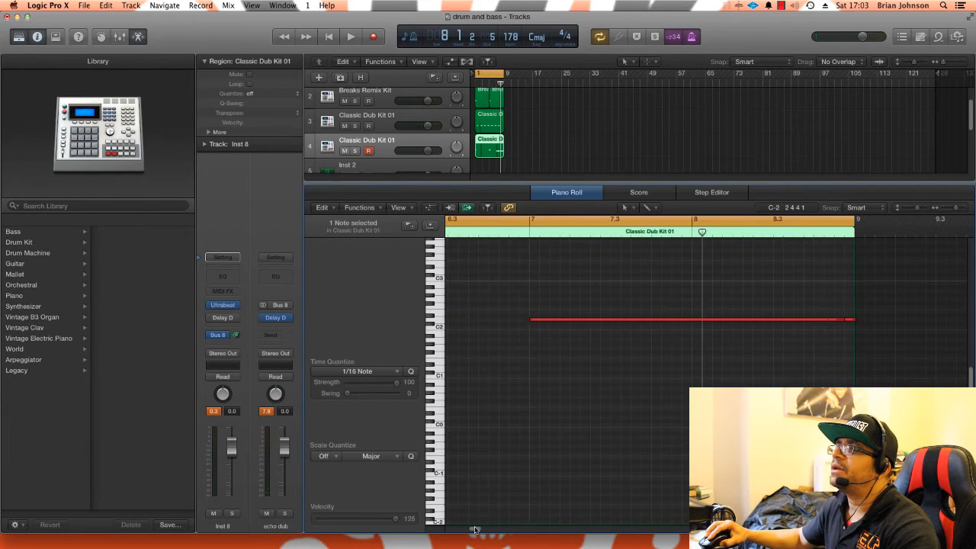
pyautogui.click(548, 321)
pyautogui.click(548, 321)
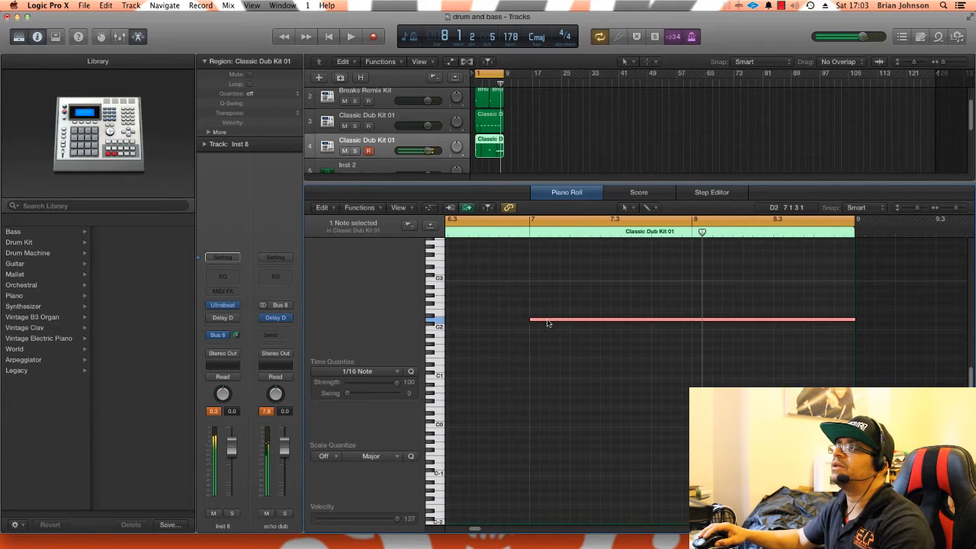
pyautogui.press('Delete')
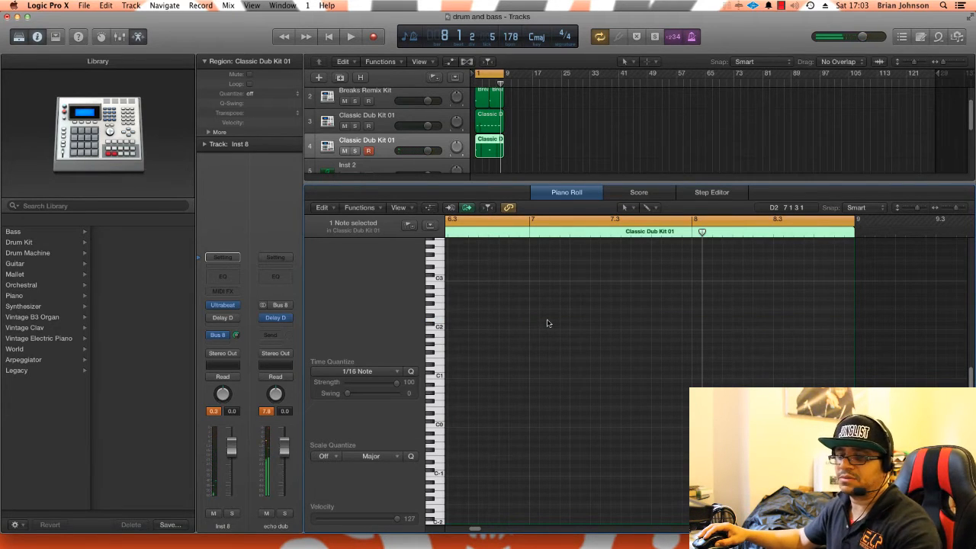
pyautogui.hotkey('ctrl', 'z')
# - Play the loop and delete the extra Breaks Remix Kit regions on track 1 from bar 9 onward
pyautogui.press('space')
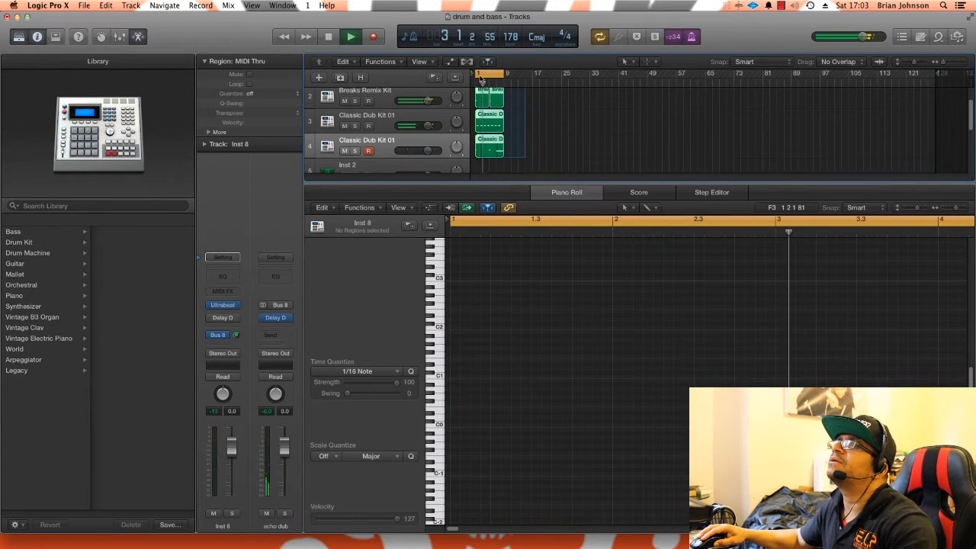
pyautogui.scroll(1, 488, 114)
pyautogui.click(483, 95)
pyautogui.click(556, 120)
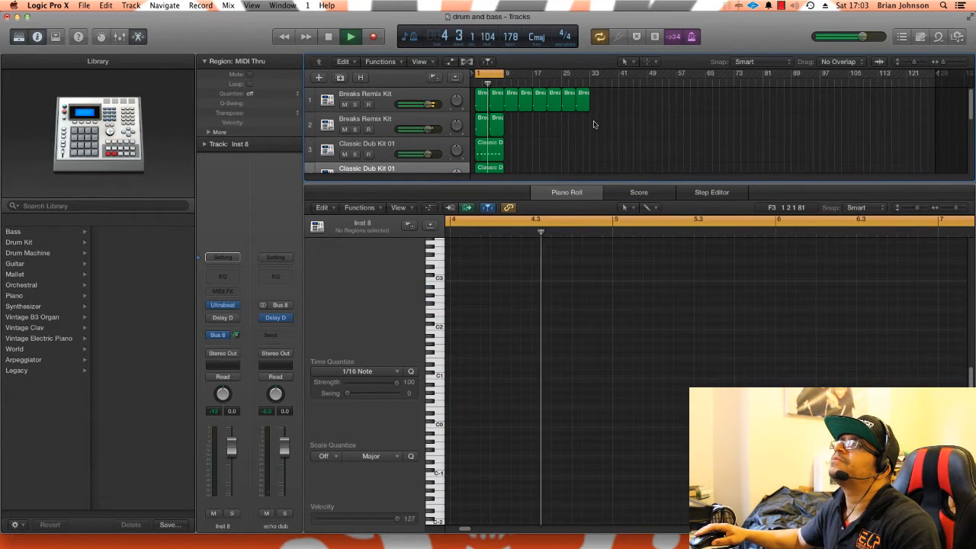
pyautogui.moveTo(599, 106); pyautogui.dragTo(518, 99)
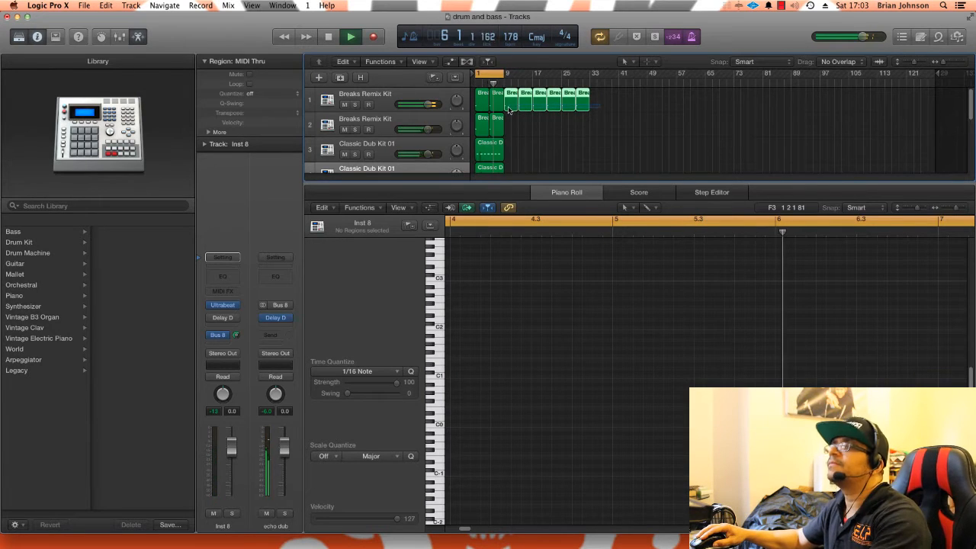
pyautogui.press('Delete')
# - Copy all drum regions on tracks 1 to 4 to bar 9 and extend the cycle range to bar 17
pyautogui.moveTo(517, 99); pyautogui.dragTo(485, 149)
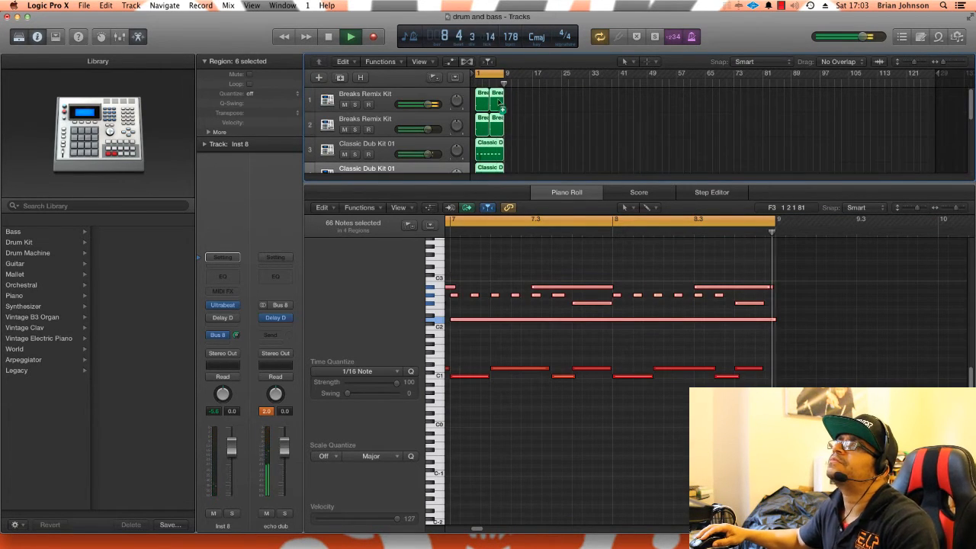
pyautogui.moveTo(484, 103); pyautogui.dragTo(573, 128)
pyautogui.click(571, 128)
# - Select the empty Inst 2 track and load a mono EXS24 sampler as its instrument
pyautogui.scroll(-3, 569, 127)
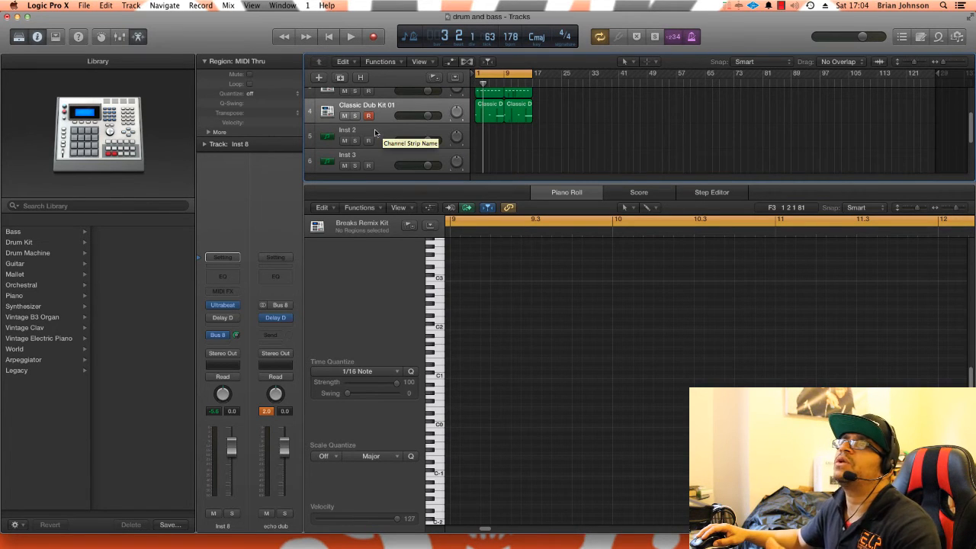
pyautogui.click(374, 133)
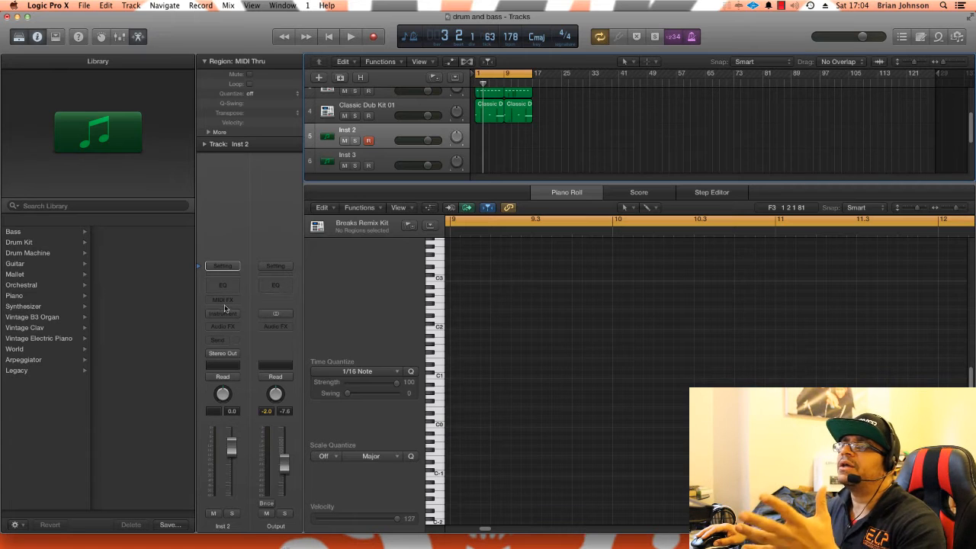
pyautogui.click(227, 328)
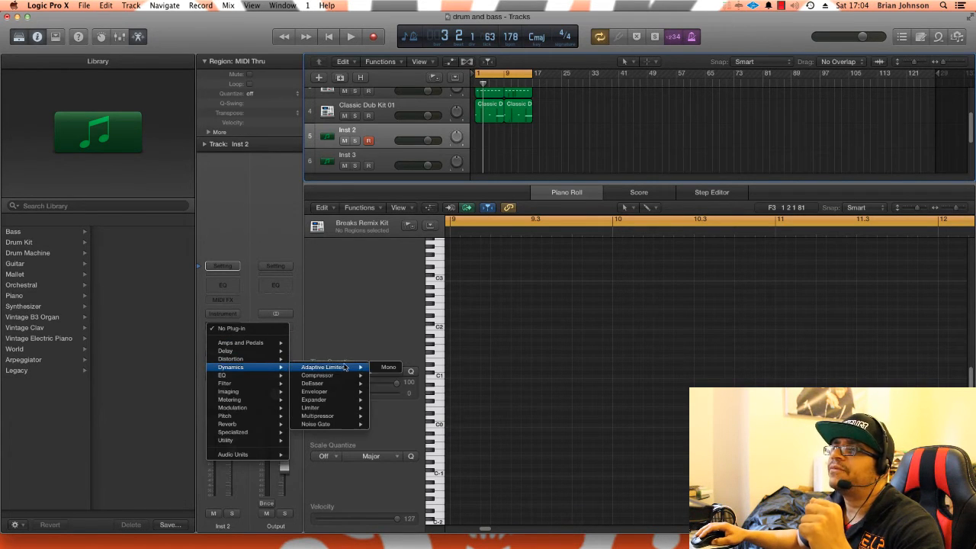
pyautogui.click(241, 311)
pyautogui.click(233, 313)
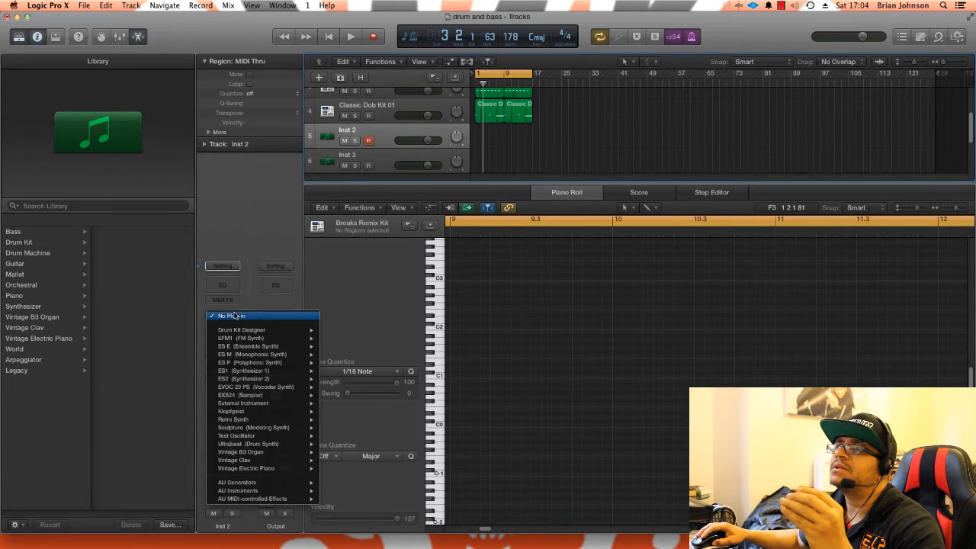
pyautogui.moveTo(297, 395)
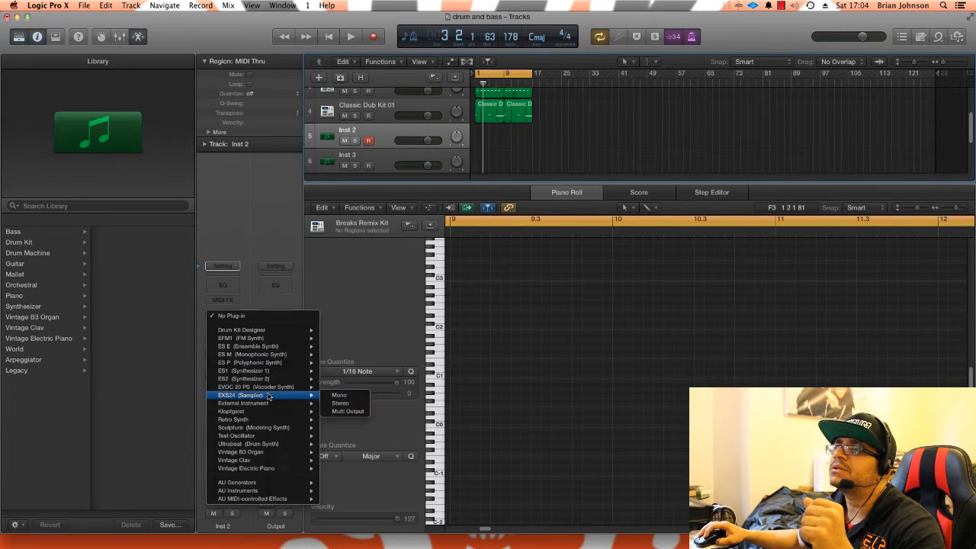
pyautogui.click(356, 397)
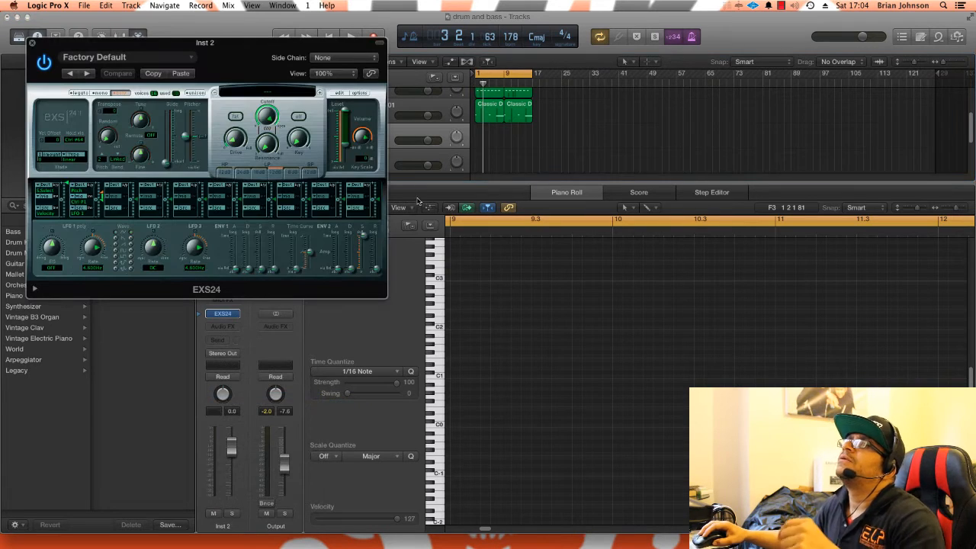
# - Filter the EXS24 sampler instruments by 808 and load TEQU808.sf2 from the DISC III folder of the factory Soundfont lib
pyautogui.click(283, 95)
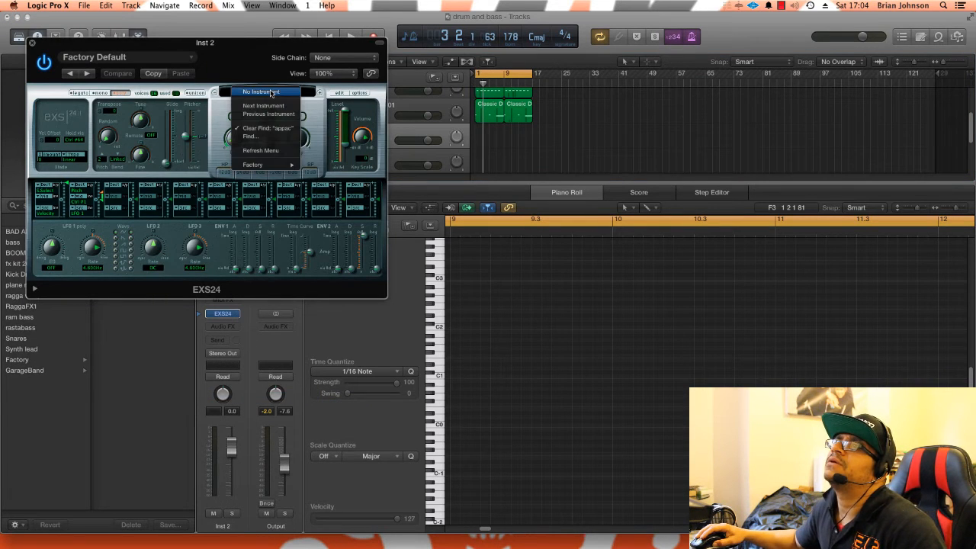
pyautogui.click(268, 137)
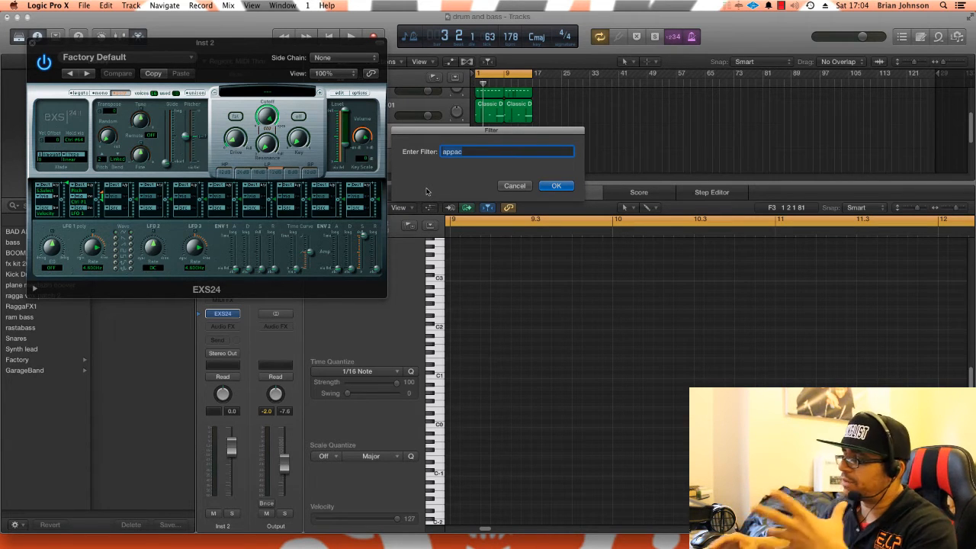
pyautogui.write('808')
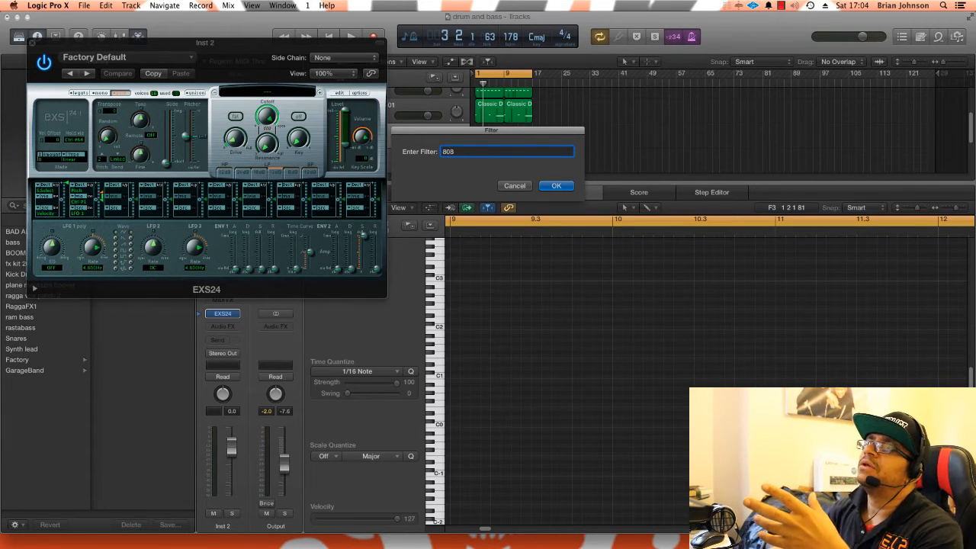
pyautogui.press('Return')
pyautogui.click(292, 89)
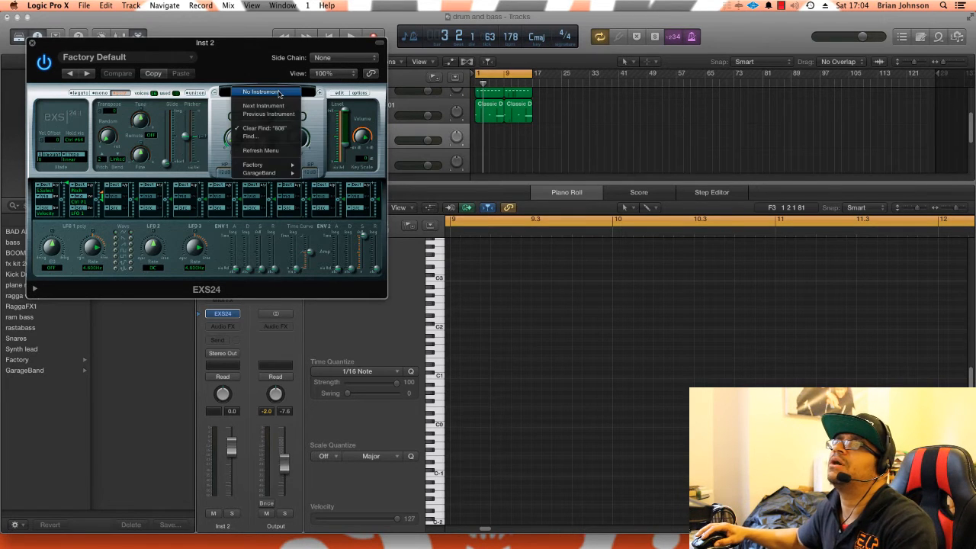
pyautogui.moveTo(256, 164)
pyautogui.moveTo(341, 166)
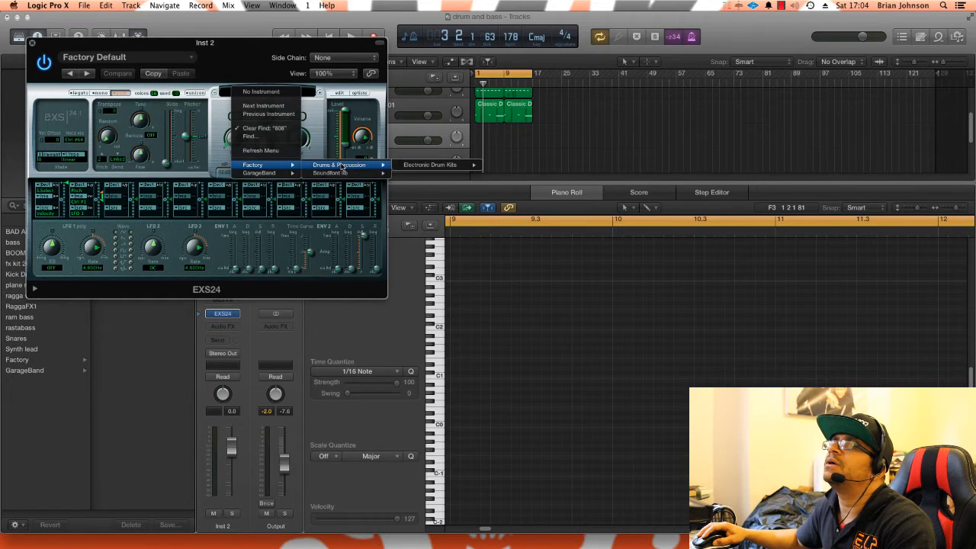
pyautogui.moveTo(432, 175)
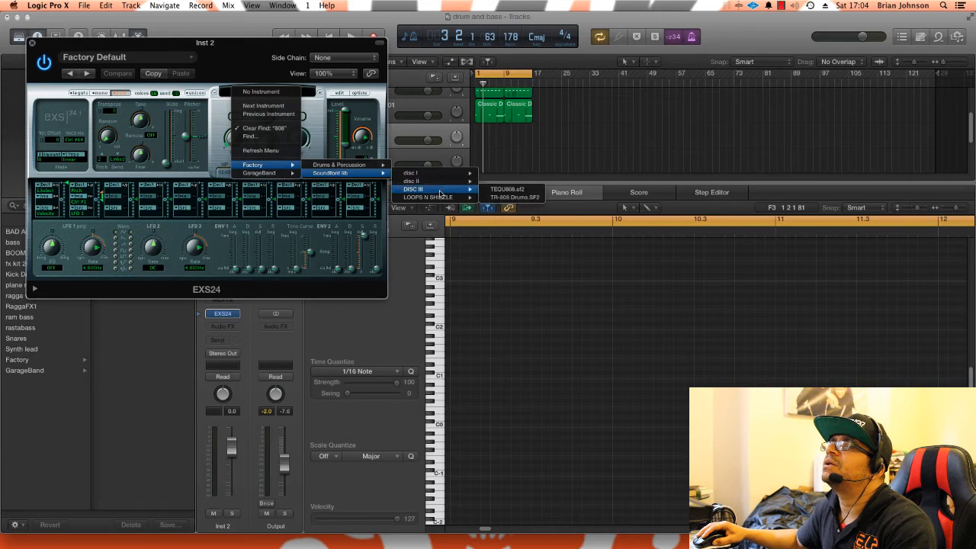
pyautogui.click(506, 189)
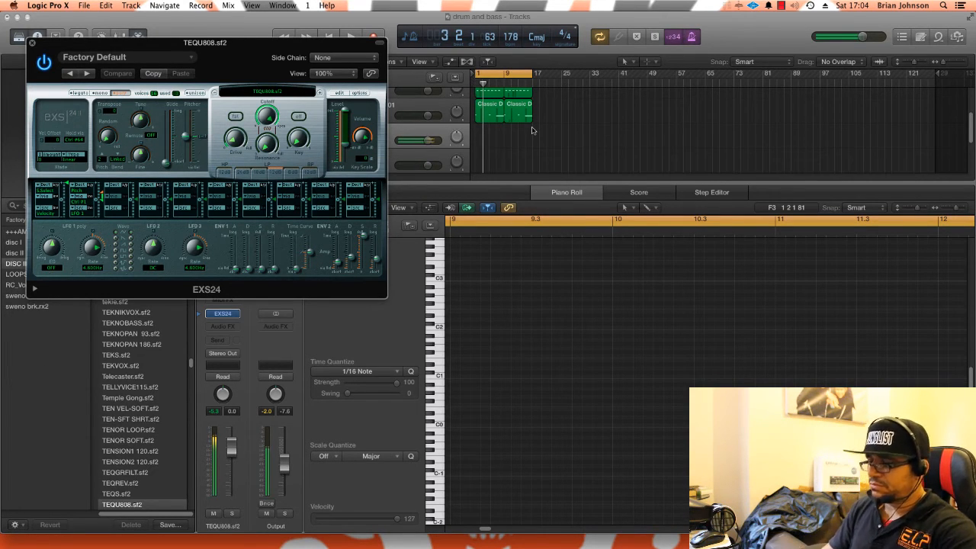
# - Record a TEQU808.sf2 bass part over the drum loop, from about bar 5 to the cycle end
pyautogui.press('space')
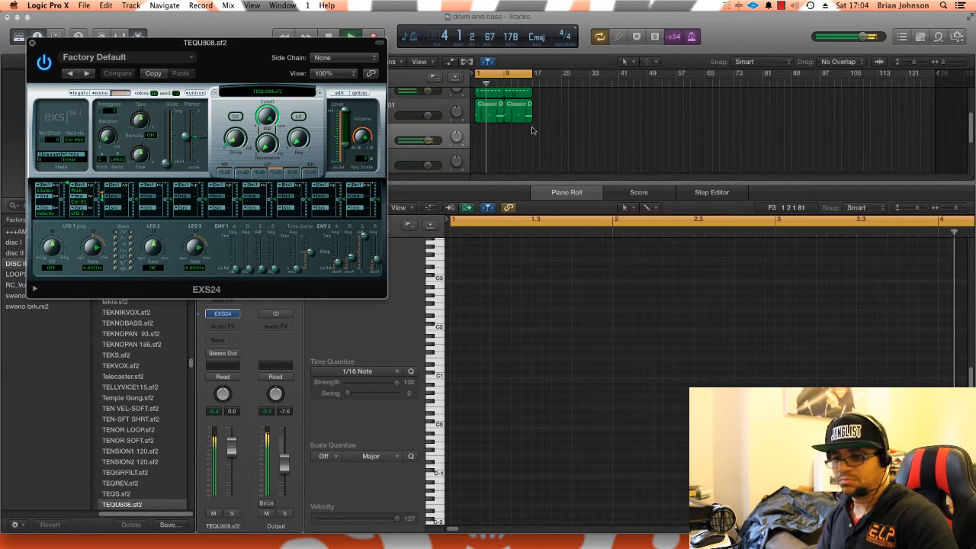
pyautogui.press('r')
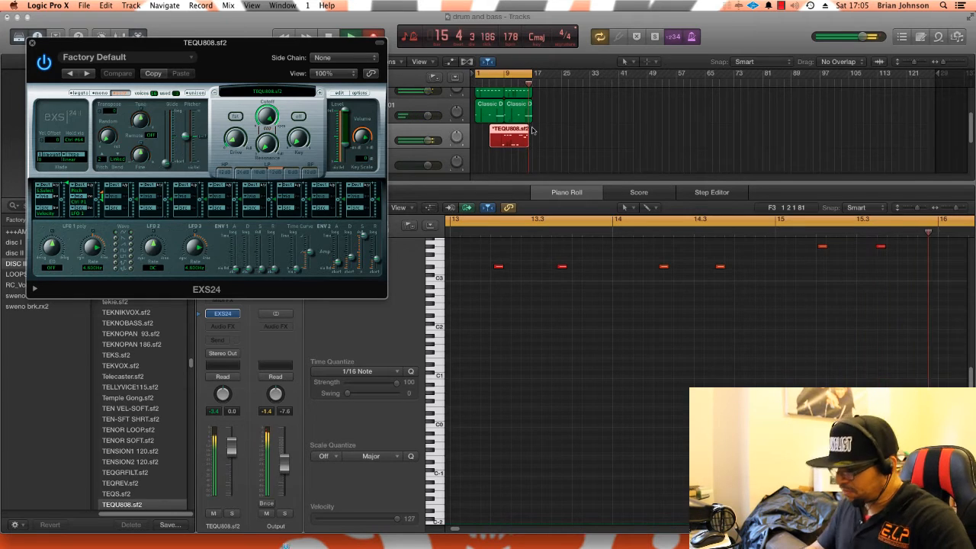
pyautogui.press('space')
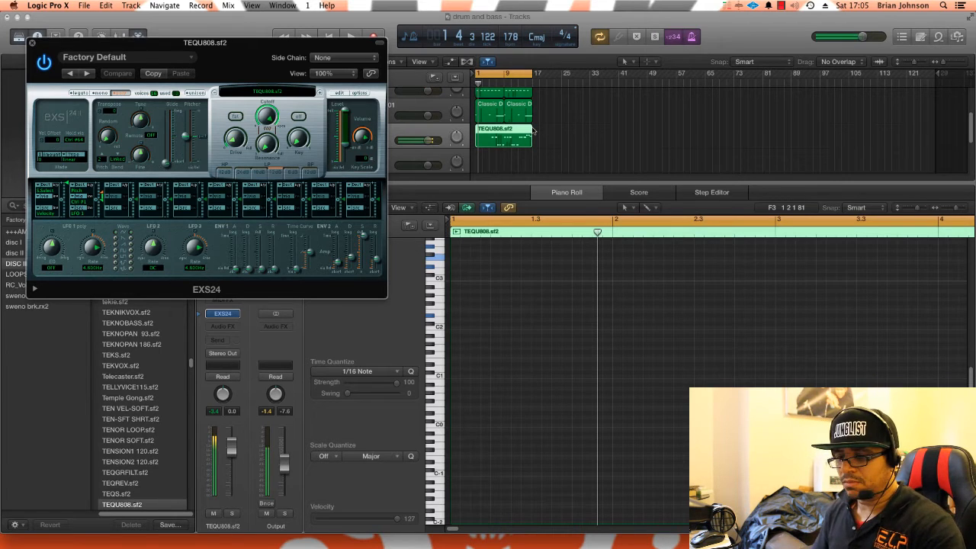
# - Overdub bass notes across the opening bars, keep the overlapping notes and join the TEQU808.sf2 regions into one
pyautogui.press('r')
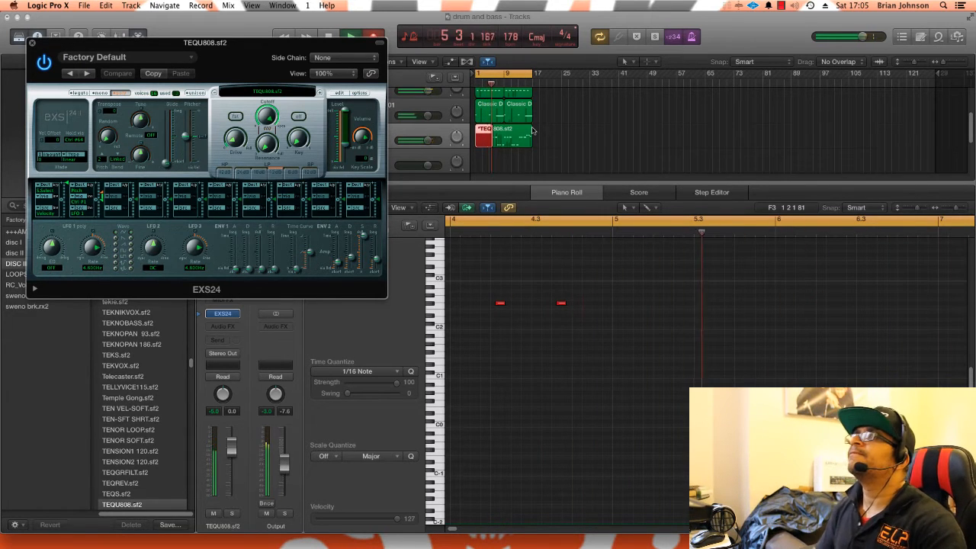
pyautogui.press('space')
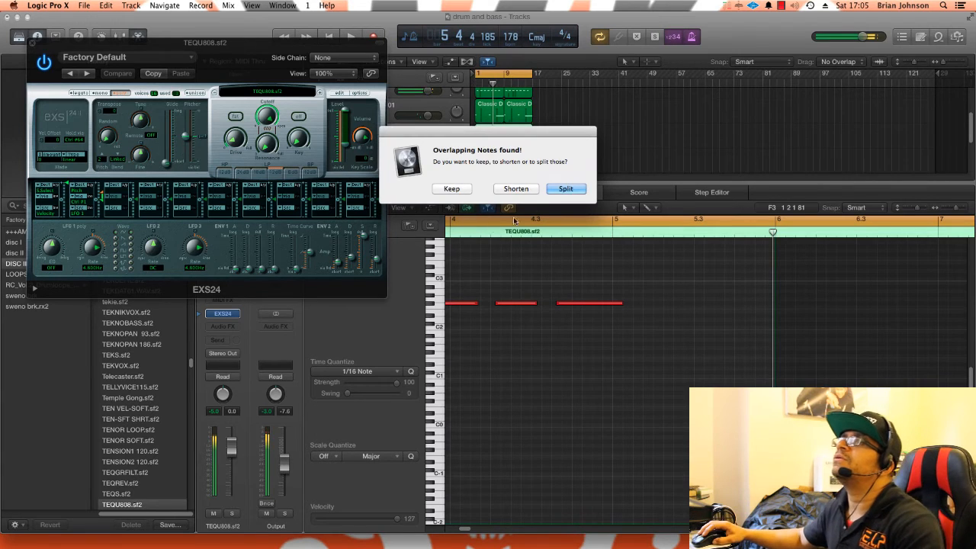
pyautogui.click(456, 191)
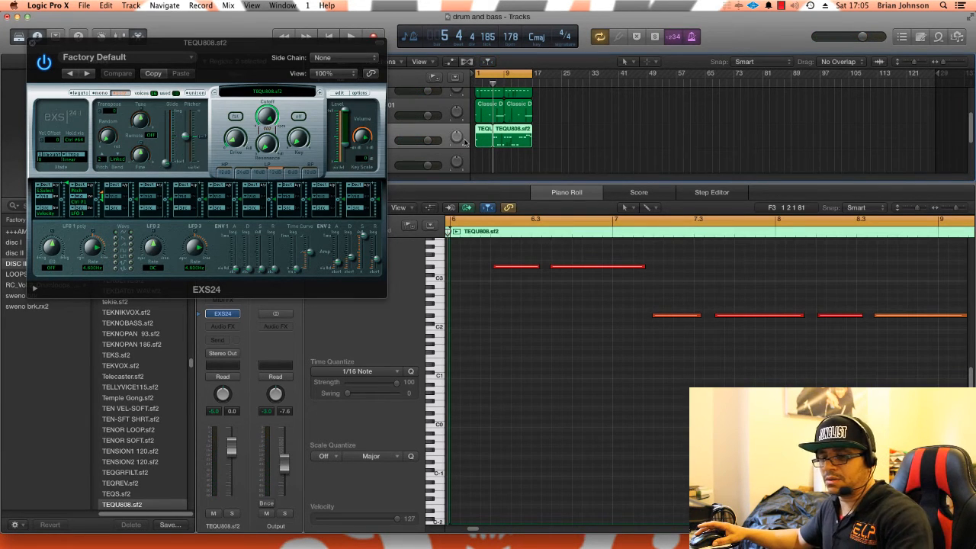
pyautogui.click(493, 141)
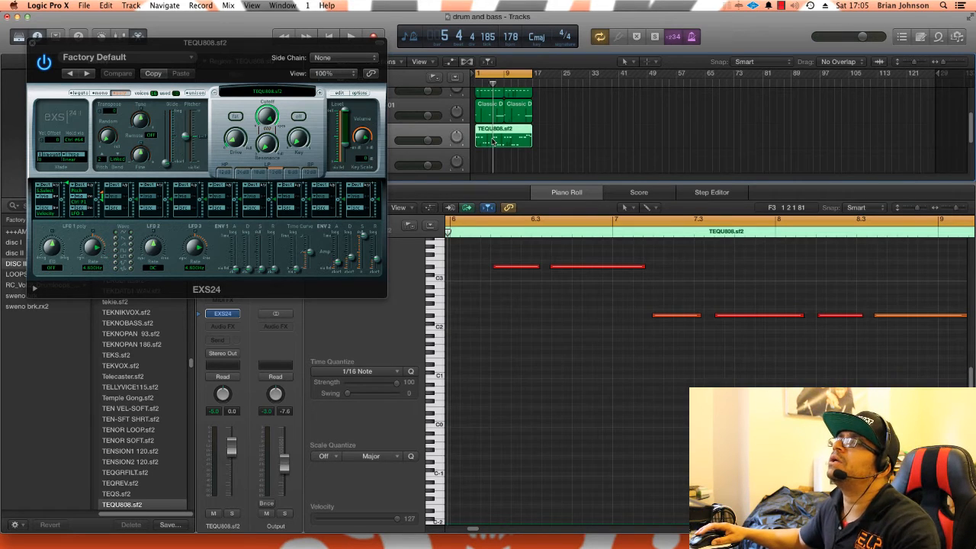
# - Quantize all bass notes to 1/16 and raise the sampler's ENV 2 release slightly, auditioning the loop
pyautogui.press('super+a')
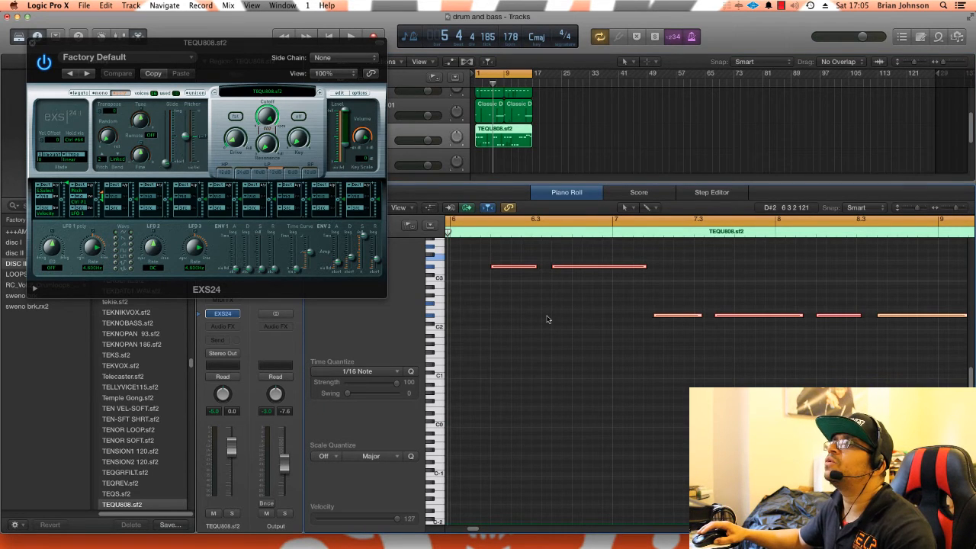
pyautogui.press('space')
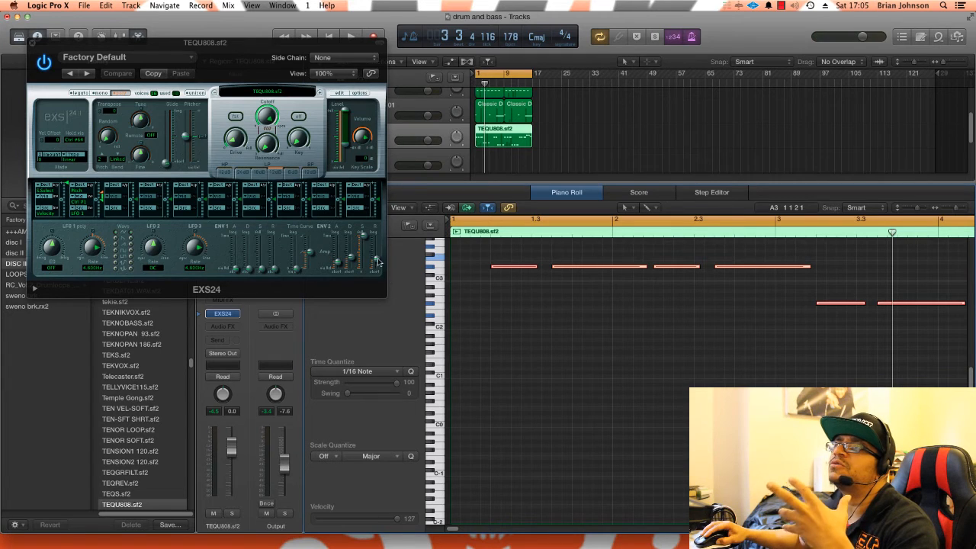
pyautogui.moveTo(375, 262); pyautogui.dragTo(376, 261)
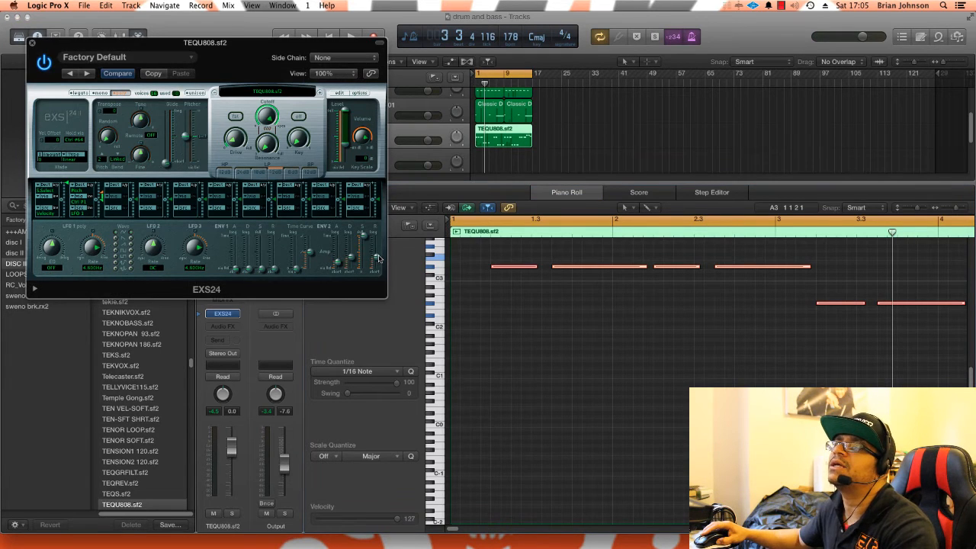
pyautogui.press('space')
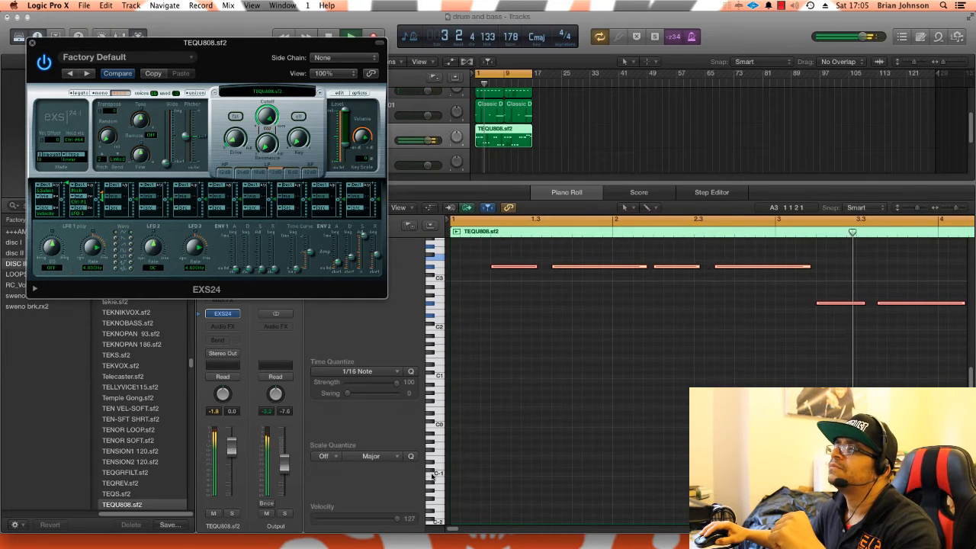
# - Adjust the last two bass notes in bar 16 slightly earlier and play the loop
pyautogui.click(465, 531)
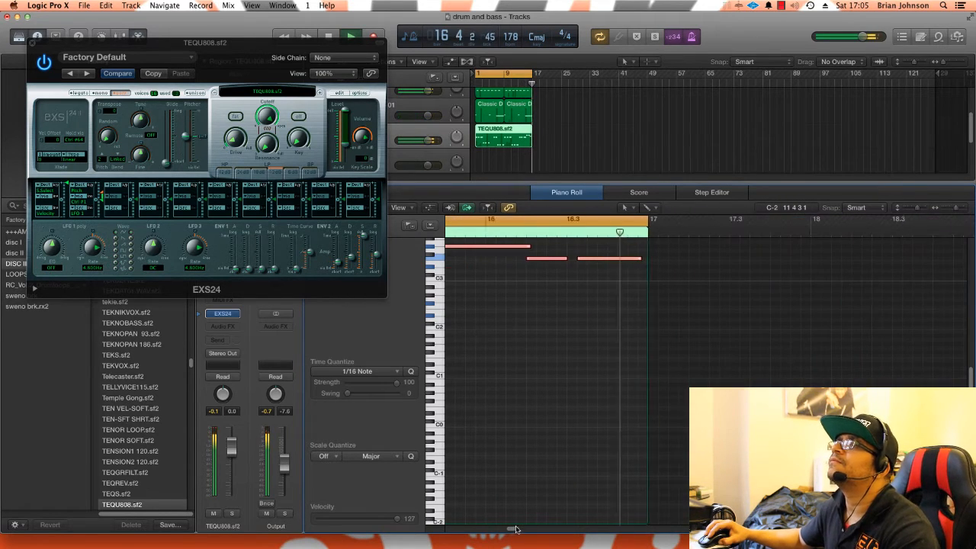
pyautogui.scroll(1, 546, 270)
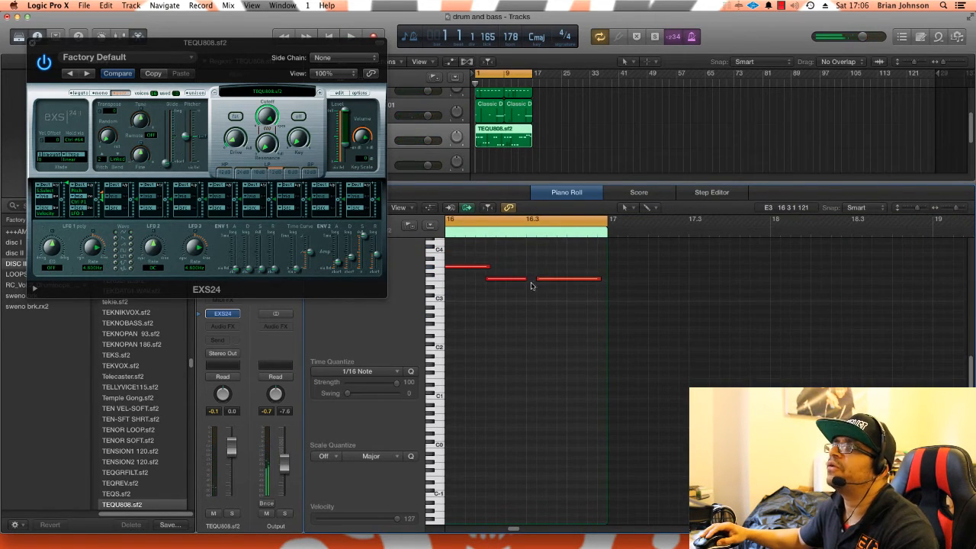
pyautogui.moveTo(523, 278); pyautogui.dragTo(517, 279)
pyautogui.moveTo(547, 279); pyautogui.dragTo(537, 282)
pyautogui.press('space')
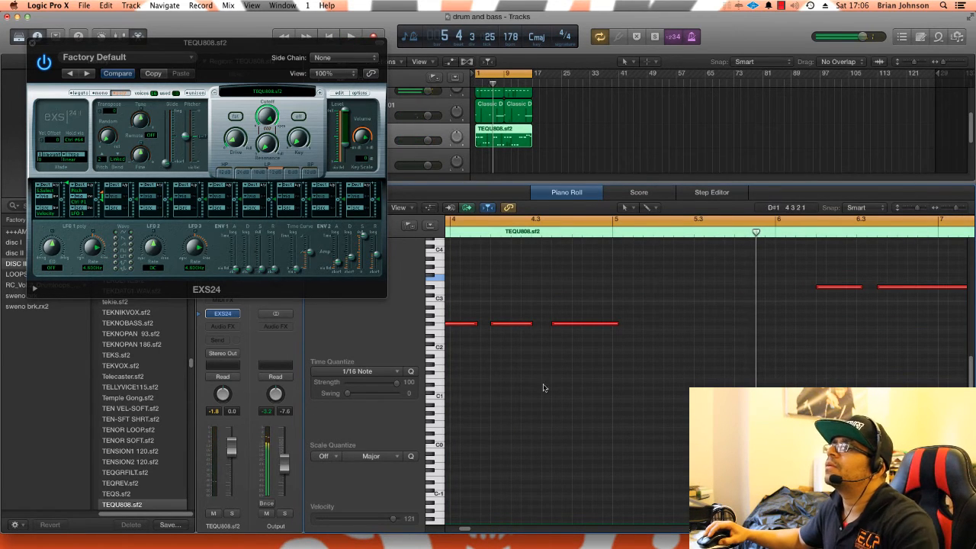
# - Copy the first four D#3 bass notes from bars 1 and 2 to beat 2 of bar 5
pyautogui.moveTo(468, 531); pyautogui.dragTo(450, 532)
pyautogui.moveTo(504, 265); pyautogui.dragTo(755, 307)
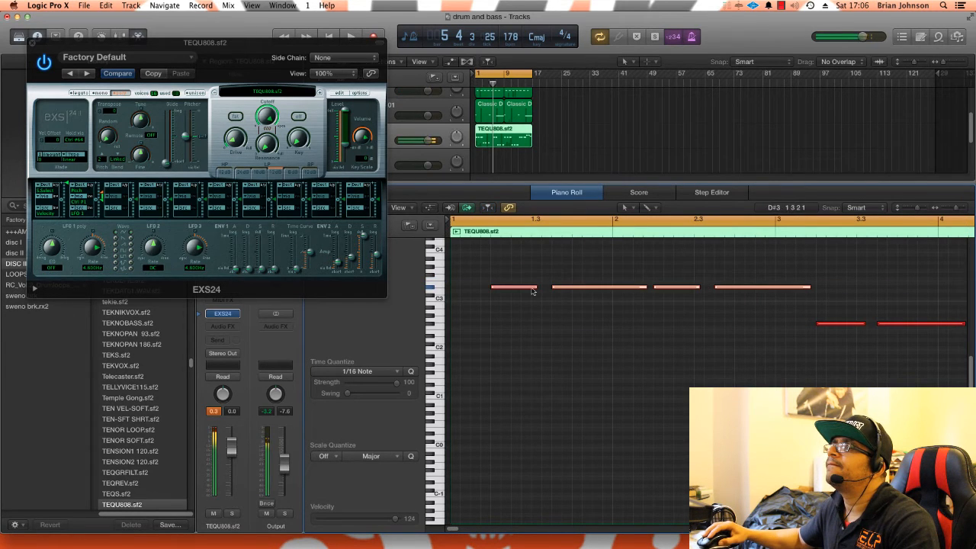
pyautogui.moveTo(509, 290); pyautogui.dragTo(828, 287)
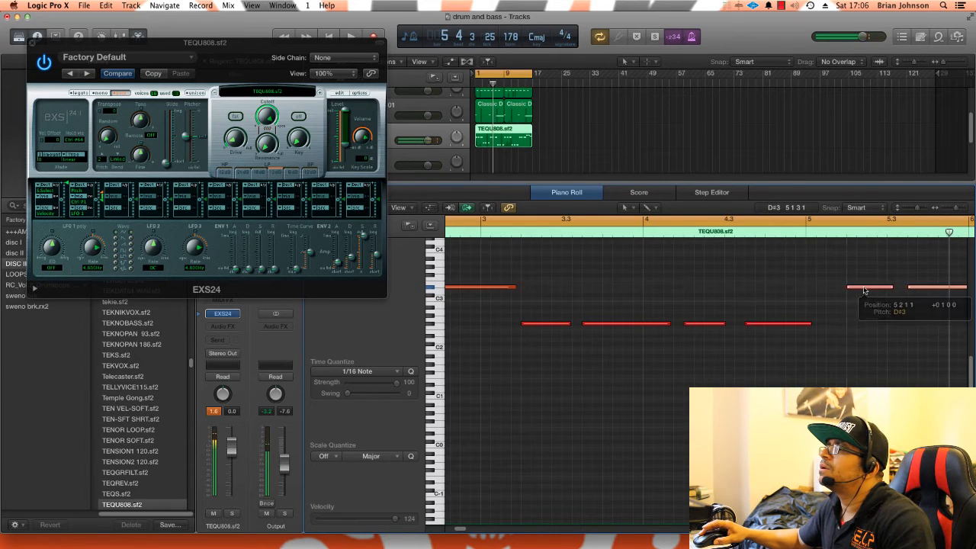
# - Play the loop and check the D#3 notes in bars 5 and 6 of the TEQU808.sf2 region
pyautogui.press('space')
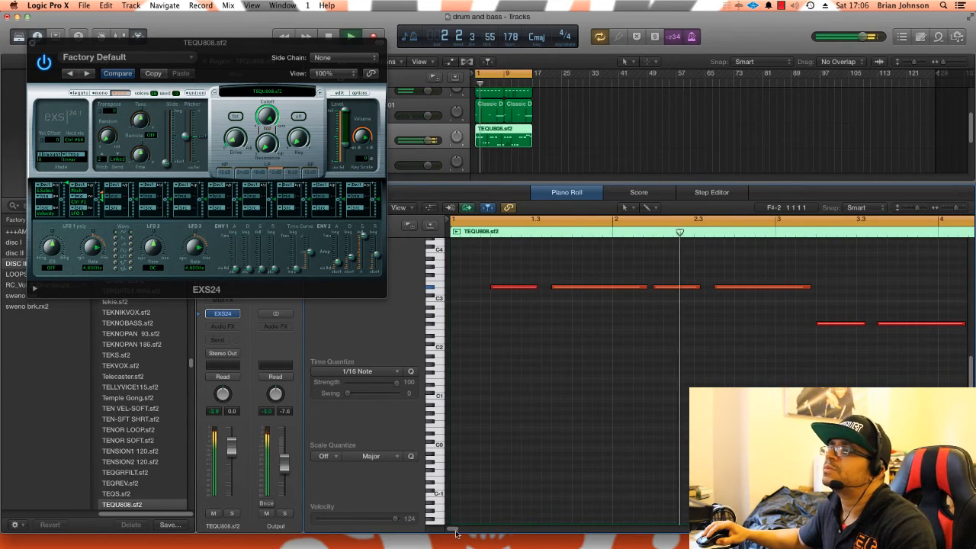
pyautogui.moveTo(454, 529); pyautogui.dragTo(475, 529)
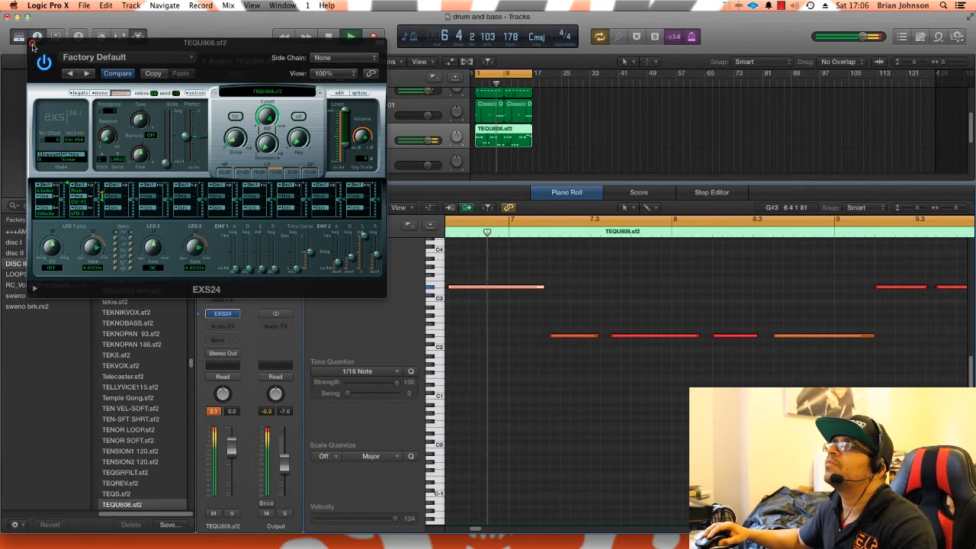
pyautogui.click(563, 157)
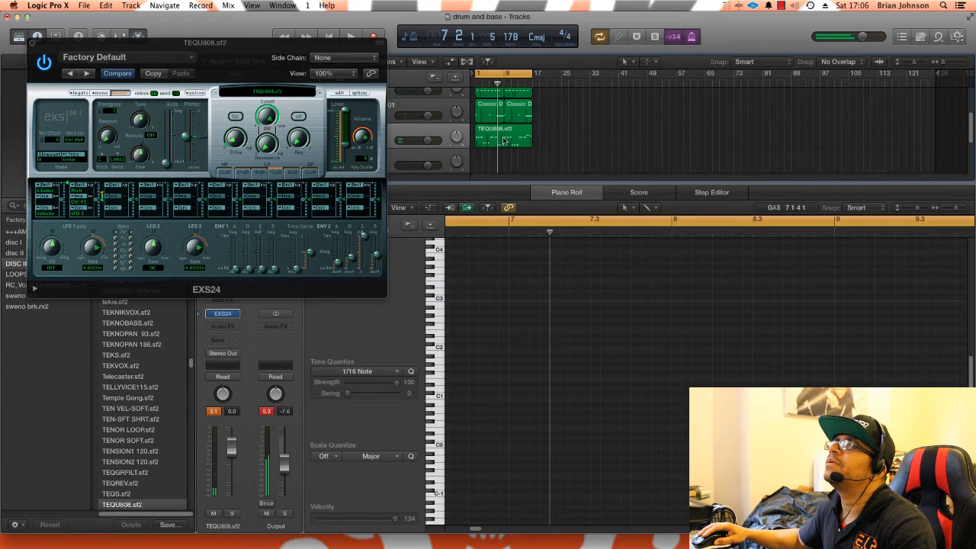
pyautogui.moveTo(503, 141)
pyautogui.mouseDown()
pyautogui.moveTo(503, 162)
pyautogui.moveTo(501, 145)
pyautogui.mouseUp()
pyautogui.press('space')
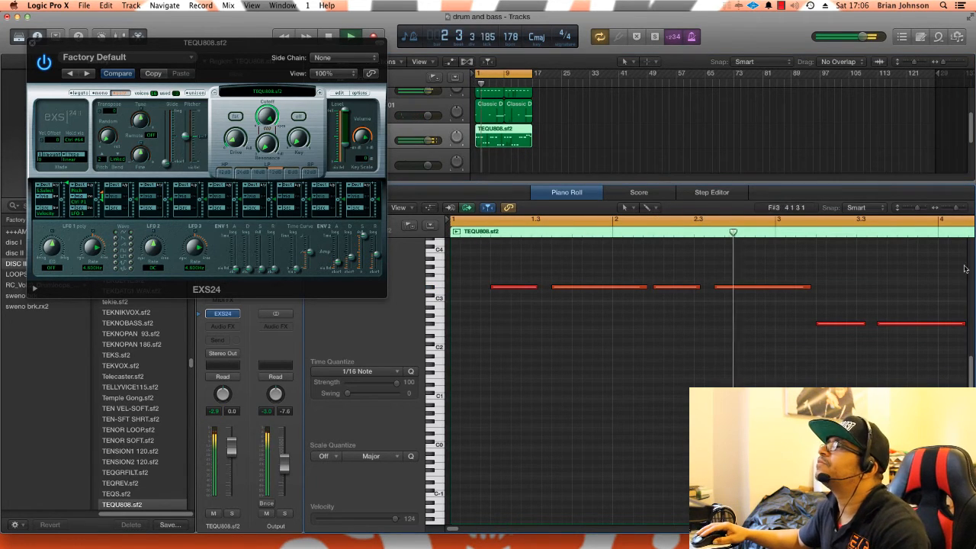
pyautogui.moveTo(955, 208); pyautogui.dragTo(950, 210)
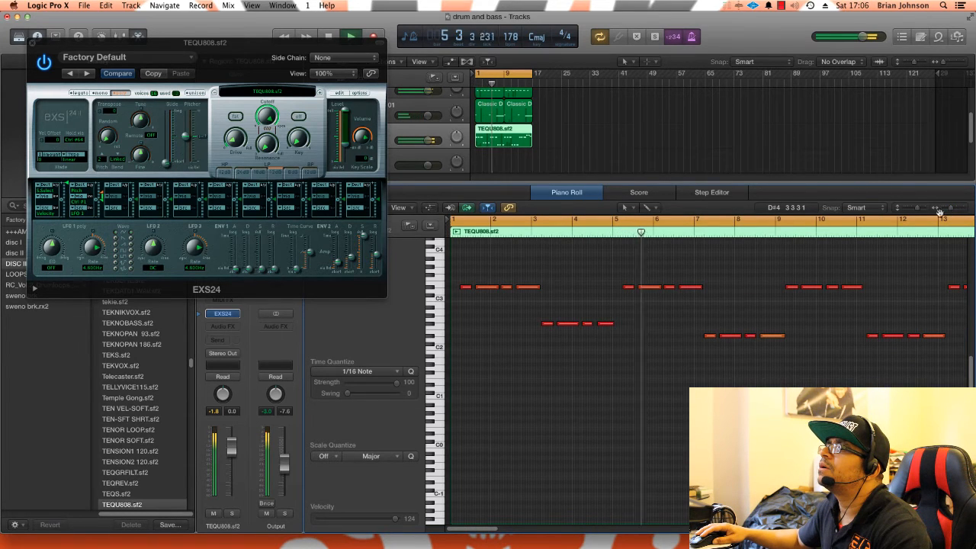
pyautogui.click(676, 288)
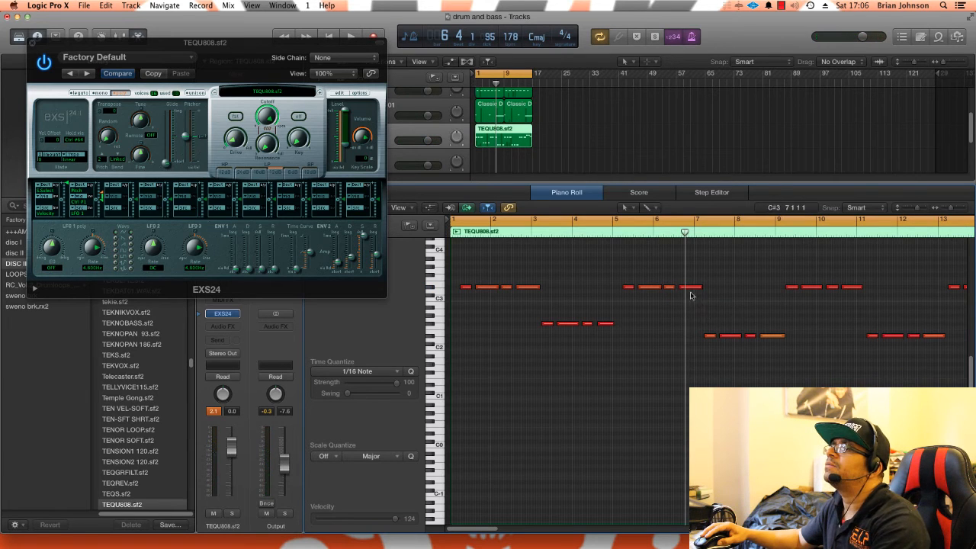
pyautogui.click(664, 290)
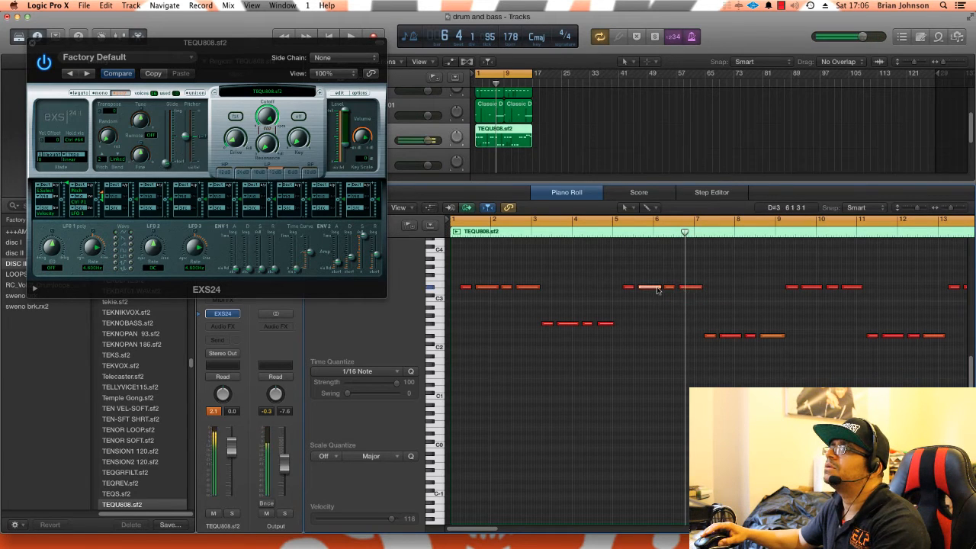
pyautogui.press('space')
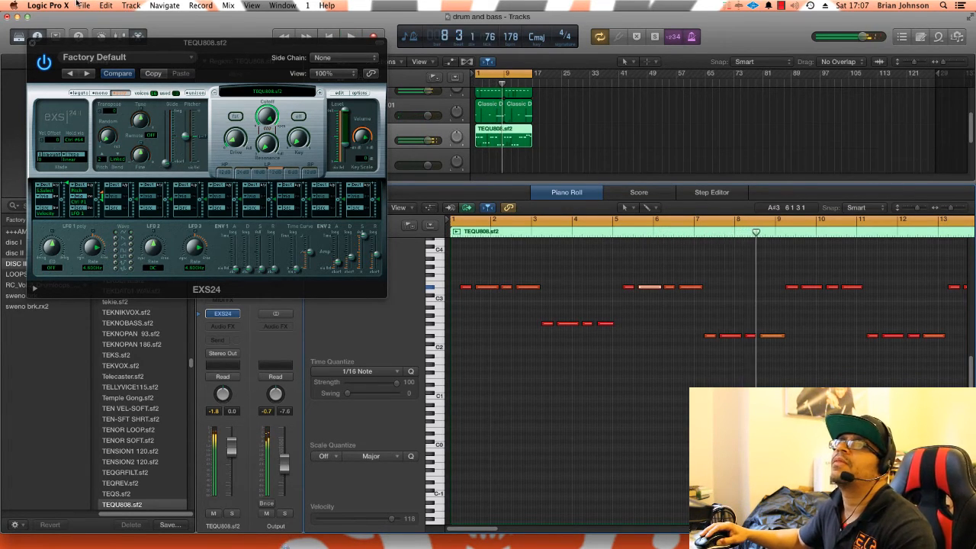
# - Save the project under the new name youtube demo in the 2015 projects folder, with audio files included
pyautogui.click(84, 5)
pyautogui.click(141, 93)
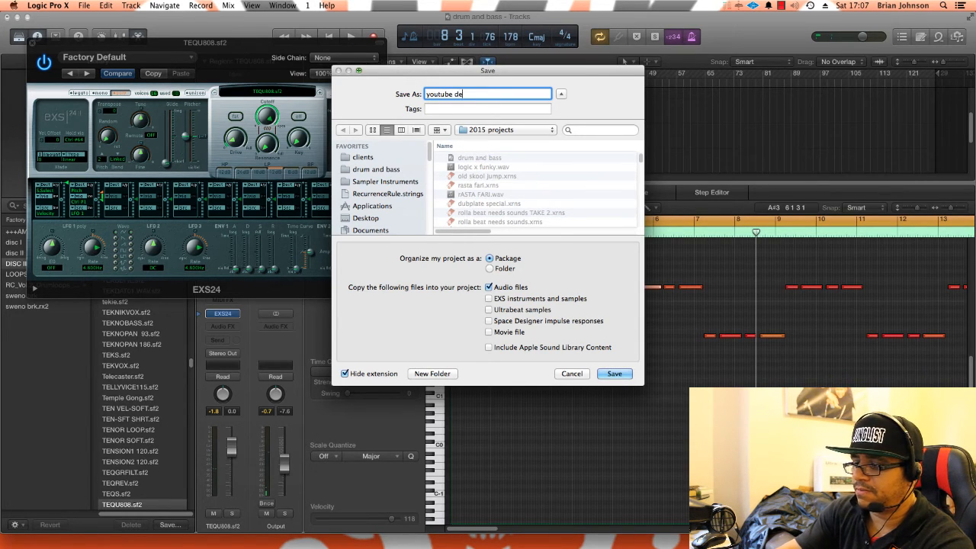
pyautogui.press('Return')
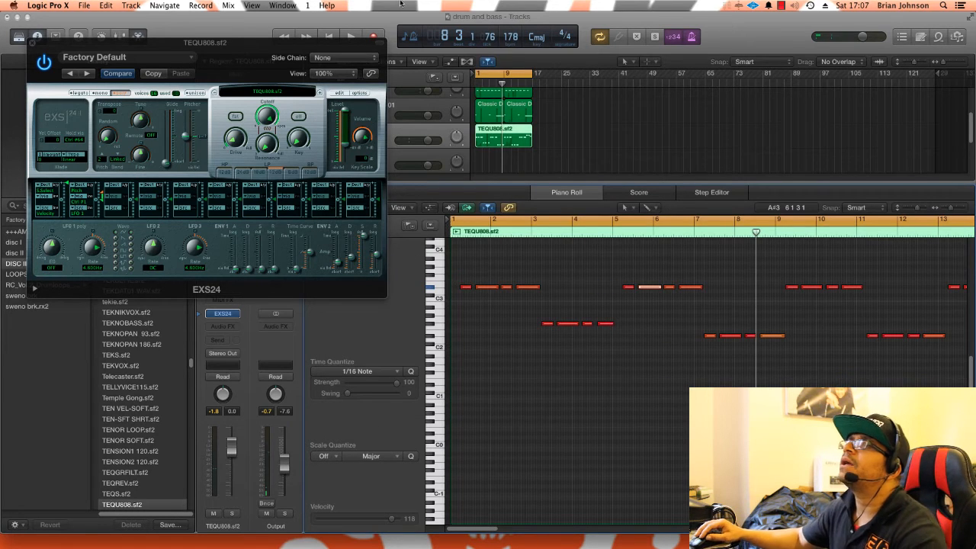
# - Play the start of the loop briefly and move the EXS24 window clear of the track list
pyautogui.press('r')
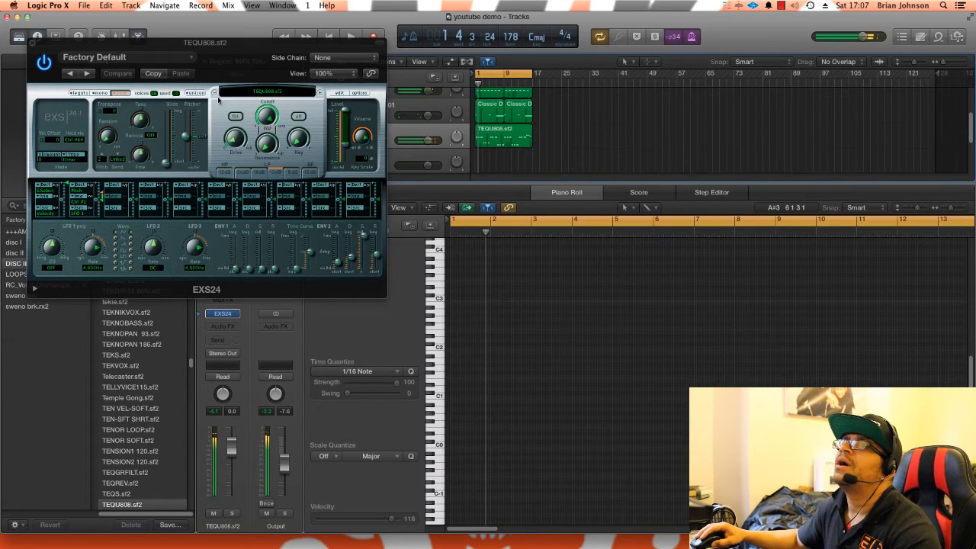
pyautogui.moveTo(139, 46); pyautogui.dragTo(703, 126)
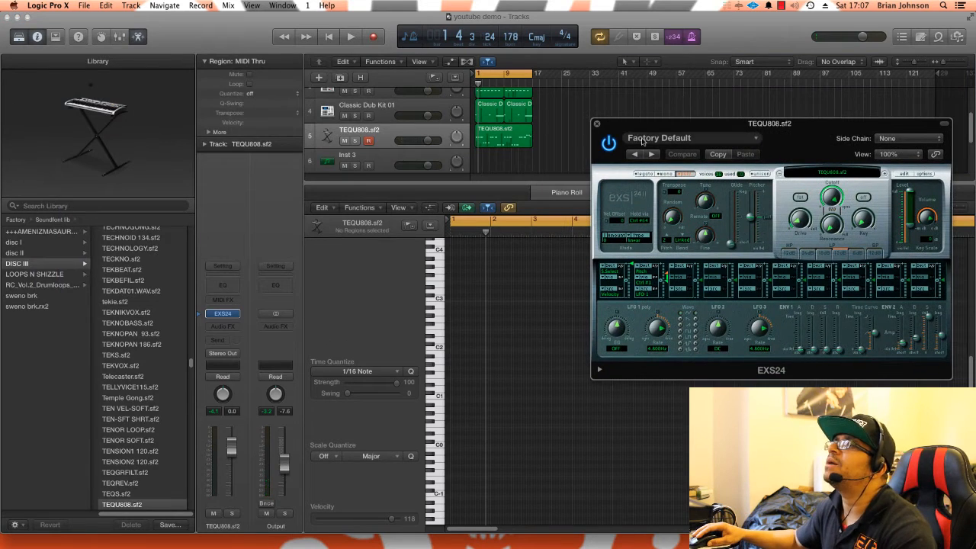
# - Duplicate the TEQU808.sf2 track settings onto a new track and clear the instrument from its EXS24
pyautogui.click(598, 124)
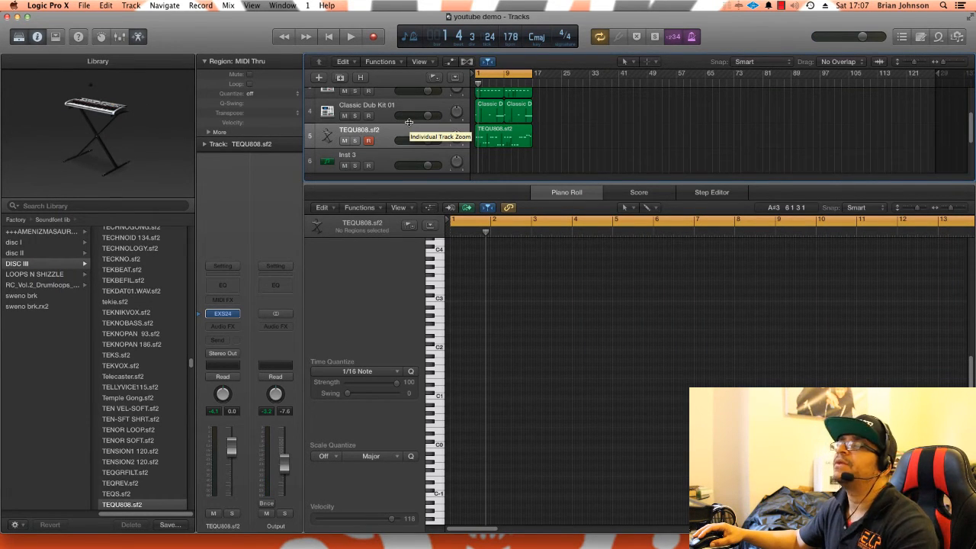
pyautogui.press('super+d')
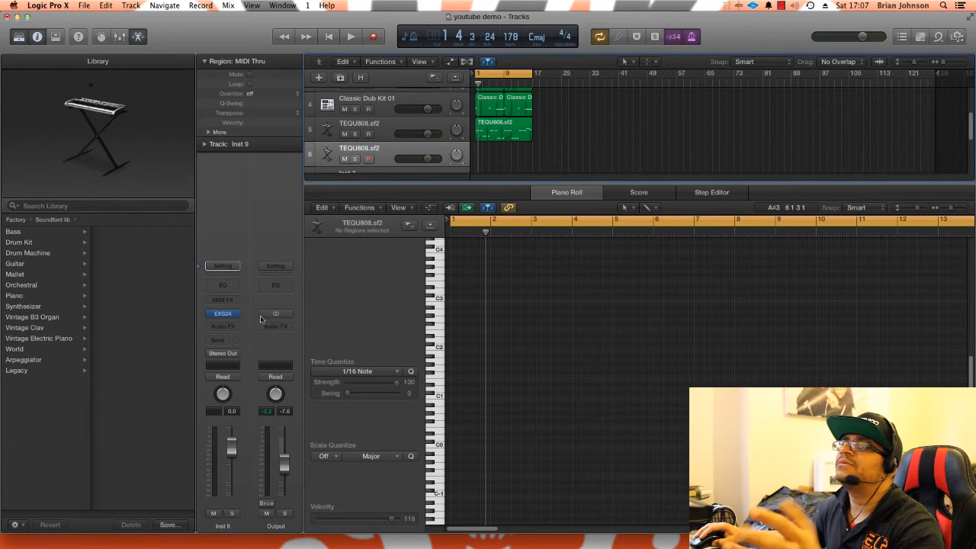
pyautogui.click(223, 314)
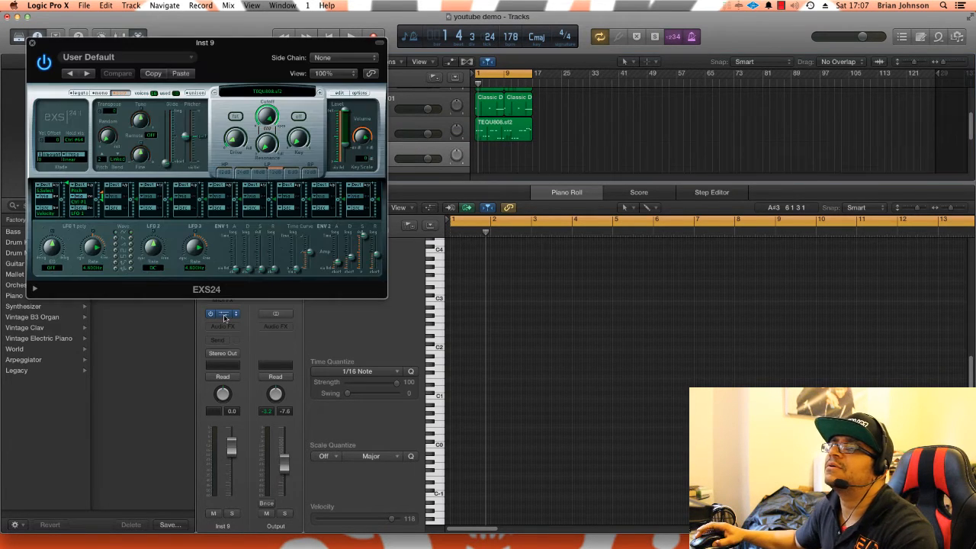
pyautogui.click(275, 89)
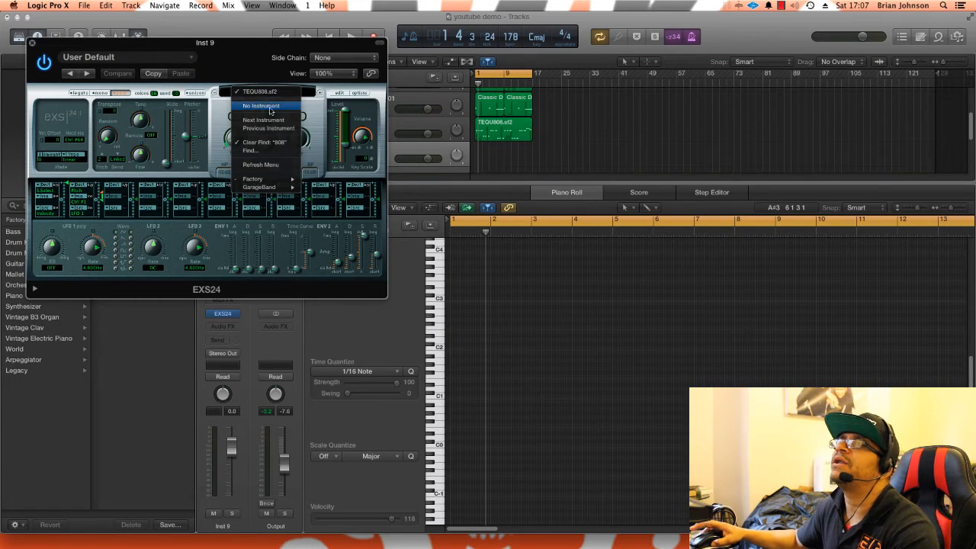
pyautogui.click(269, 110)
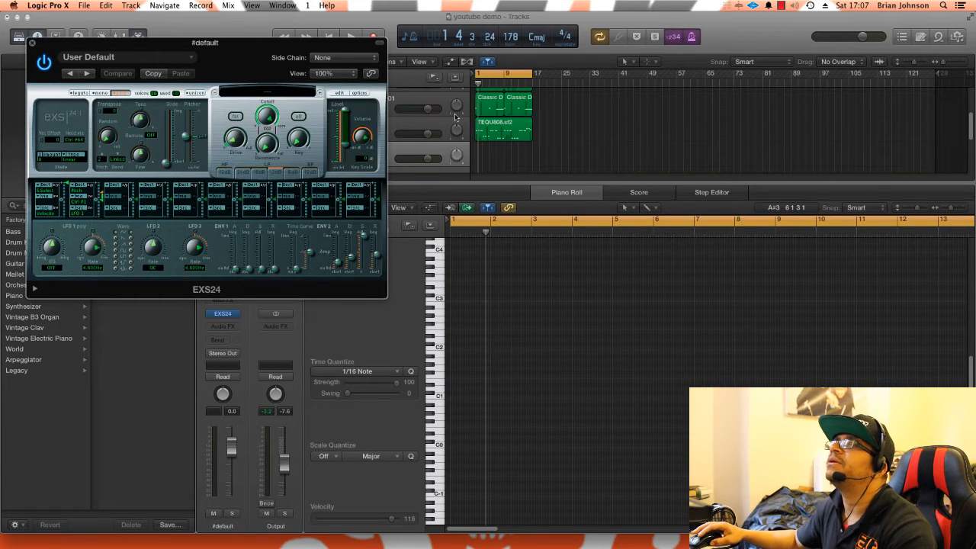
# - Filter the EXS24 instrument list by the word amen
pyautogui.click(262, 91)
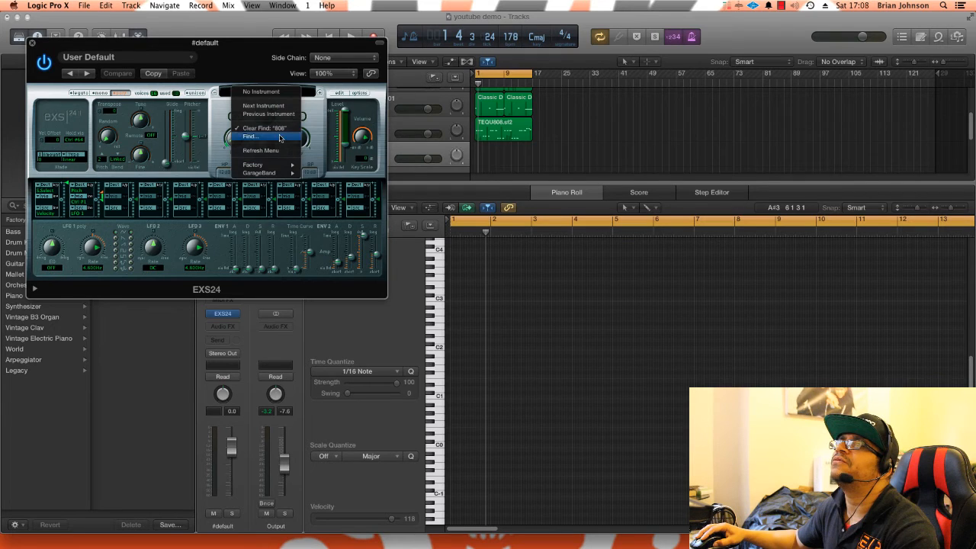
pyautogui.click(280, 138)
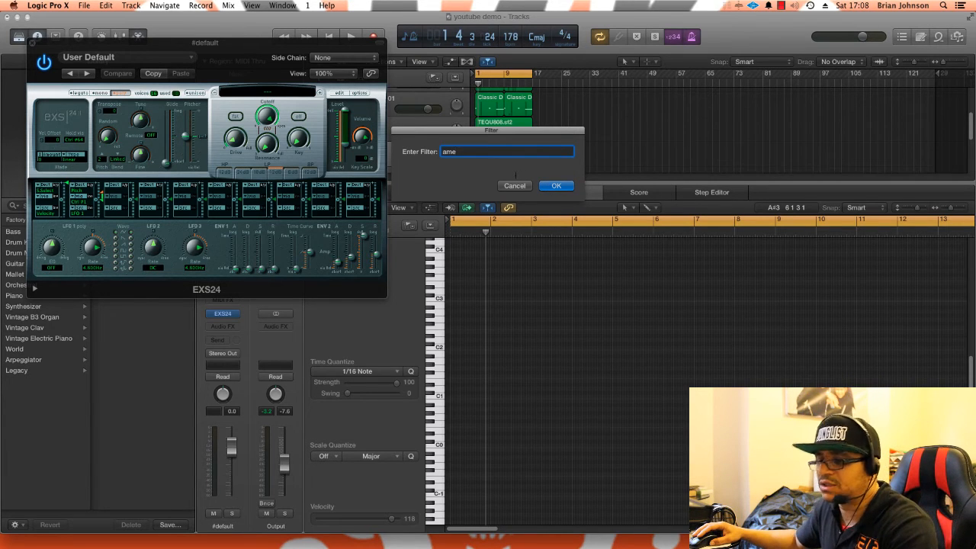
pyautogui.click(546, 189)
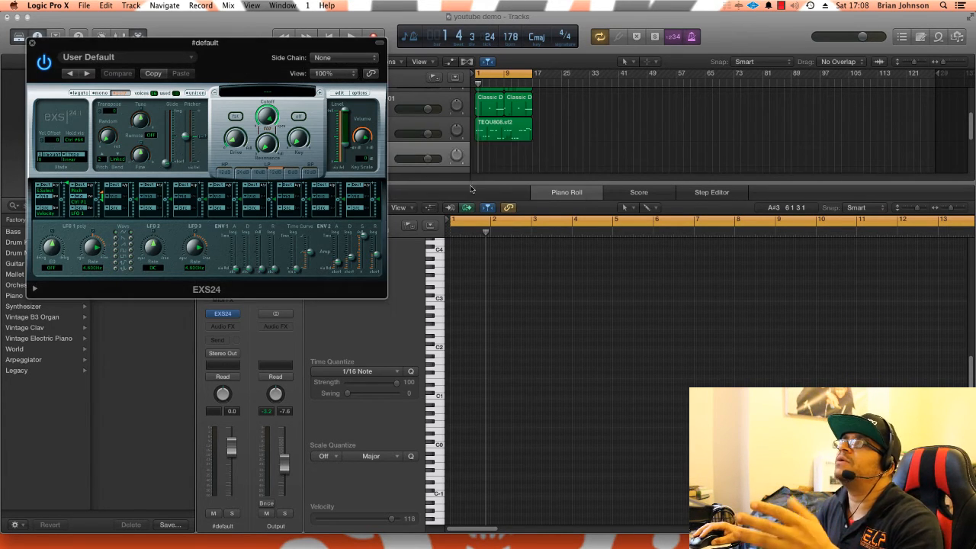
# - Load RESPECT AMEN.rx2 from the +++AMENIZMASAURUS REX folder of the Soundfont lib into the new track's EXS24, extracting its MIDI region
pyautogui.click(259, 93)
pyautogui.moveTo(273, 173)
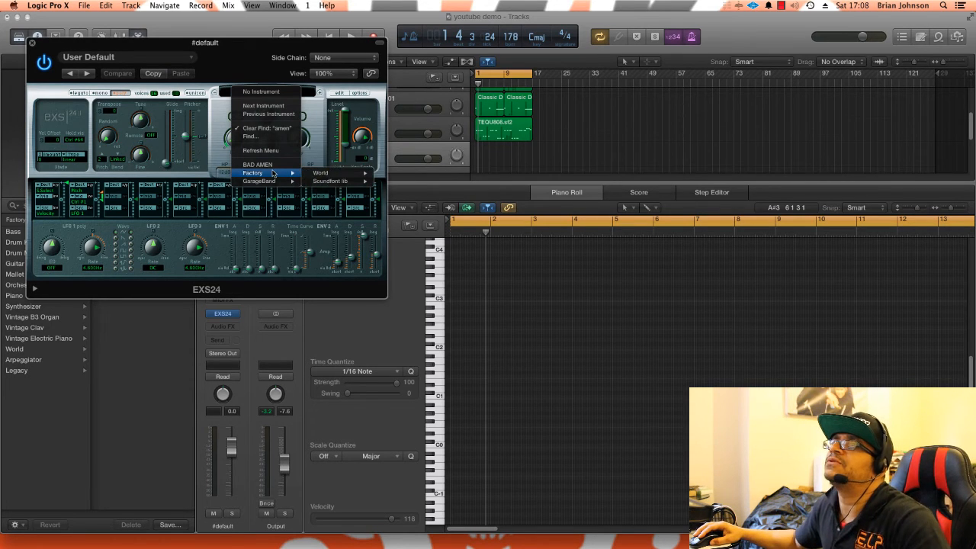
pyautogui.moveTo(339, 182)
pyautogui.moveTo(404, 190)
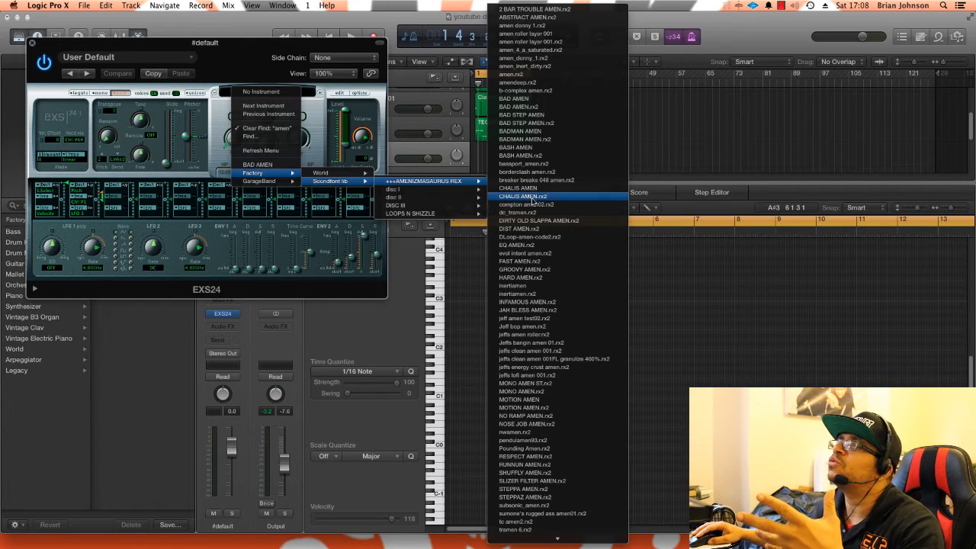
pyautogui.scroll(-2, 546, 463)
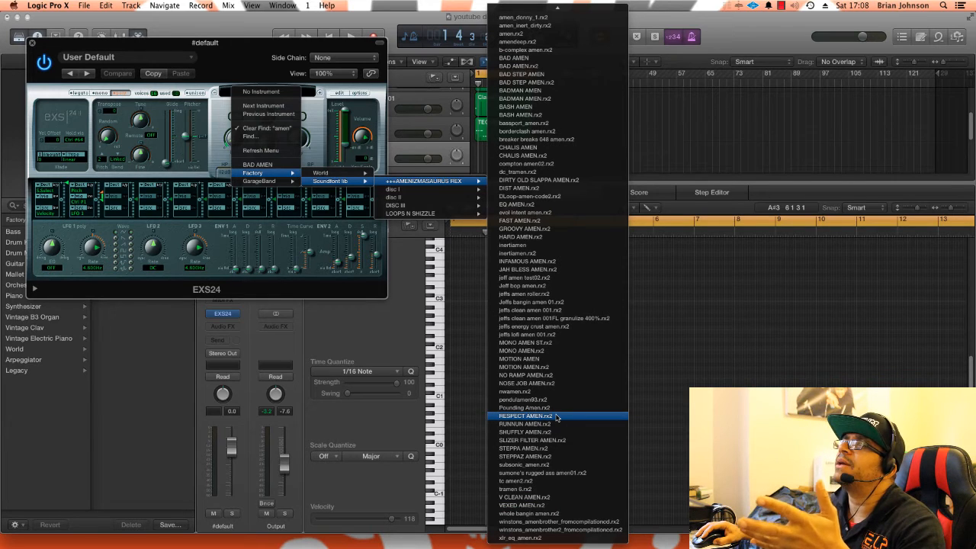
pyautogui.click(556, 417)
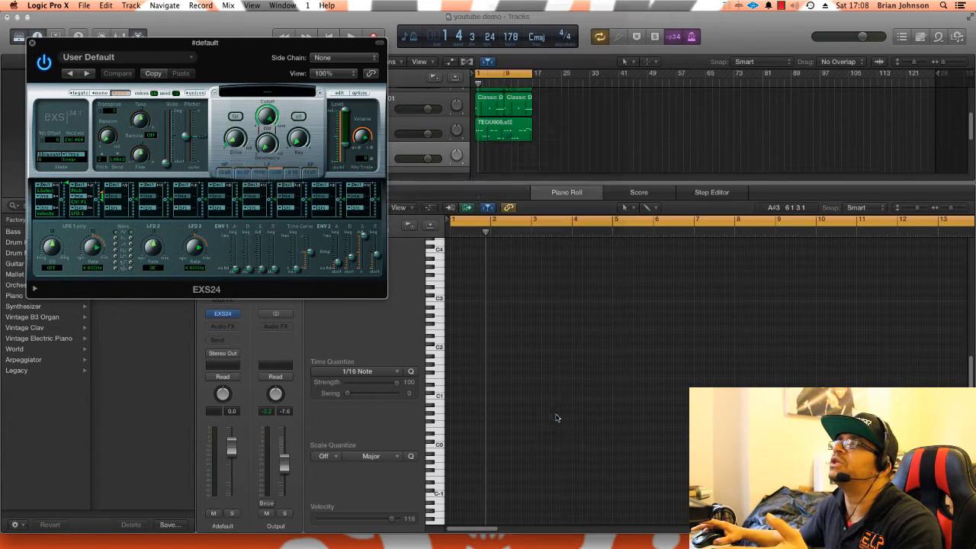
pyautogui.click(551, 188)
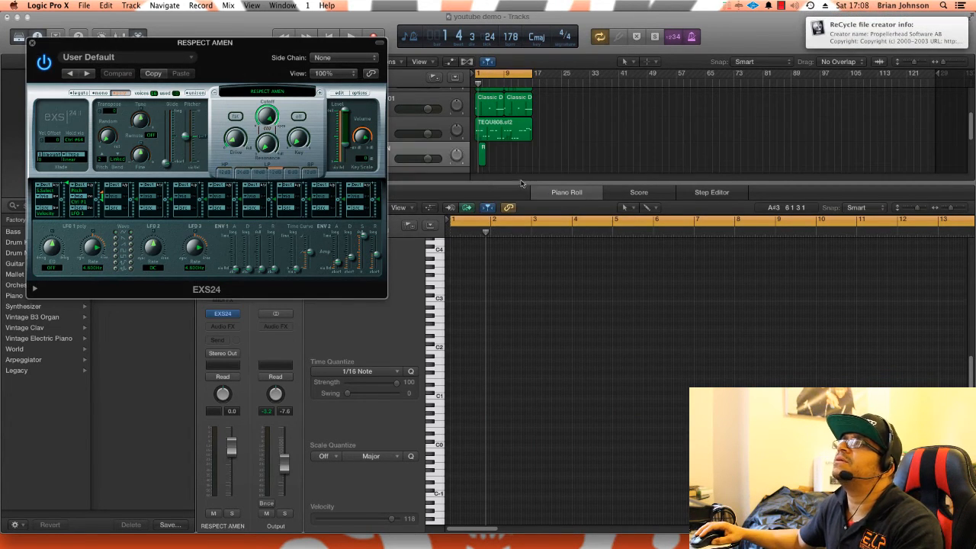
# - Move the RESPECT AMEN region to the start of bar 1 during playback and close the EXS24 window
pyautogui.scroll(-2, 499, 162)
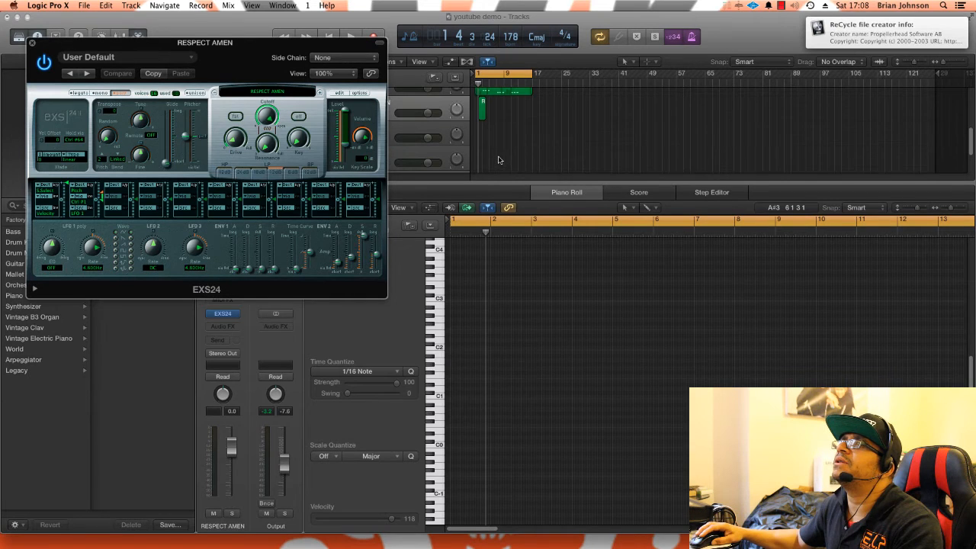
pyautogui.click(518, 122)
pyautogui.press('space')
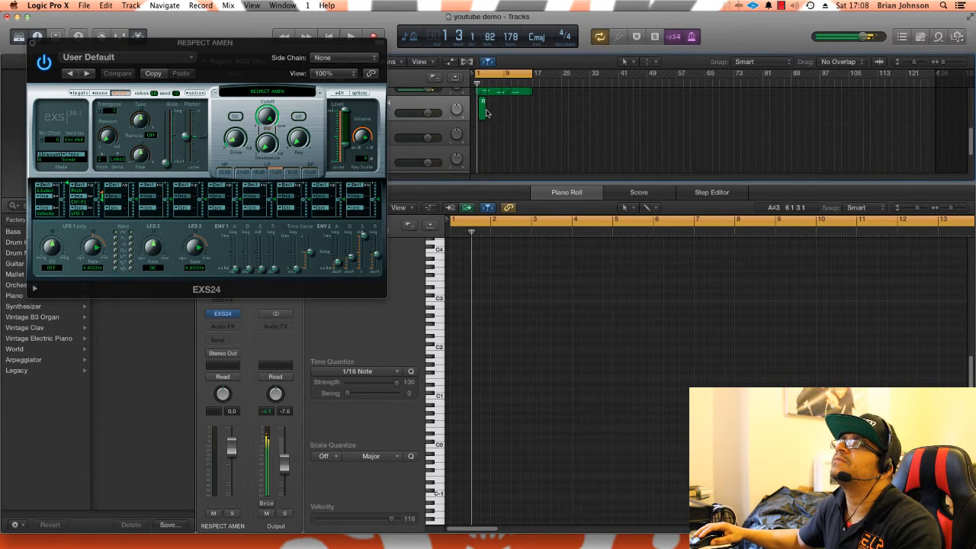
pyautogui.click(481, 113)
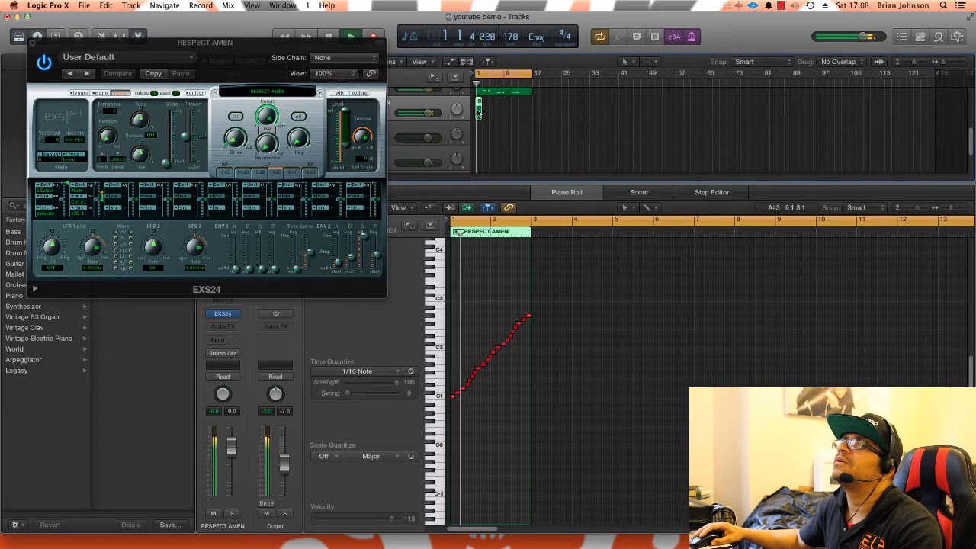
pyautogui.click(34, 43)
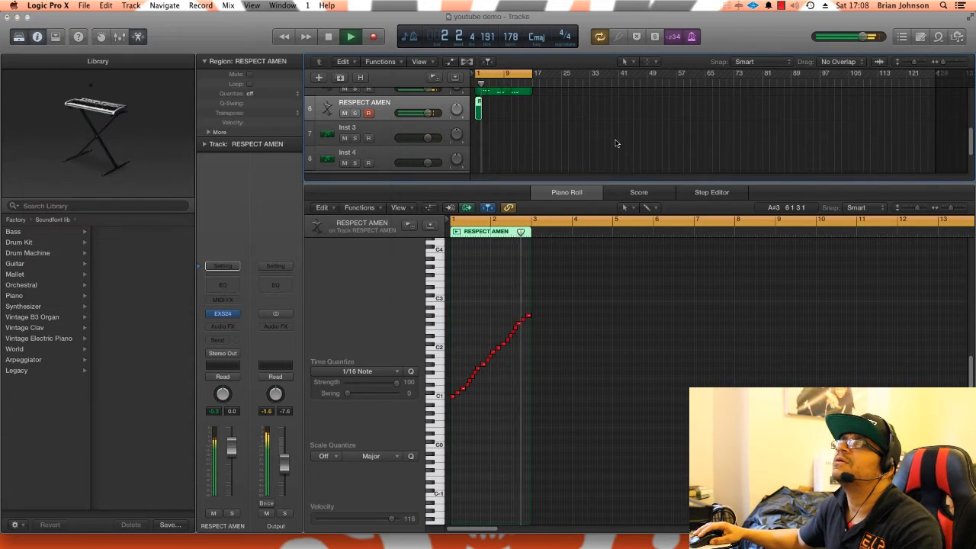
# - Copy the two-bar RESPECT AMEN region until it fills bars 1 to 16, and save the project
pyautogui.moveTo(479, 112); pyautogui.dragTo(510, 113)
pyautogui.press('space')
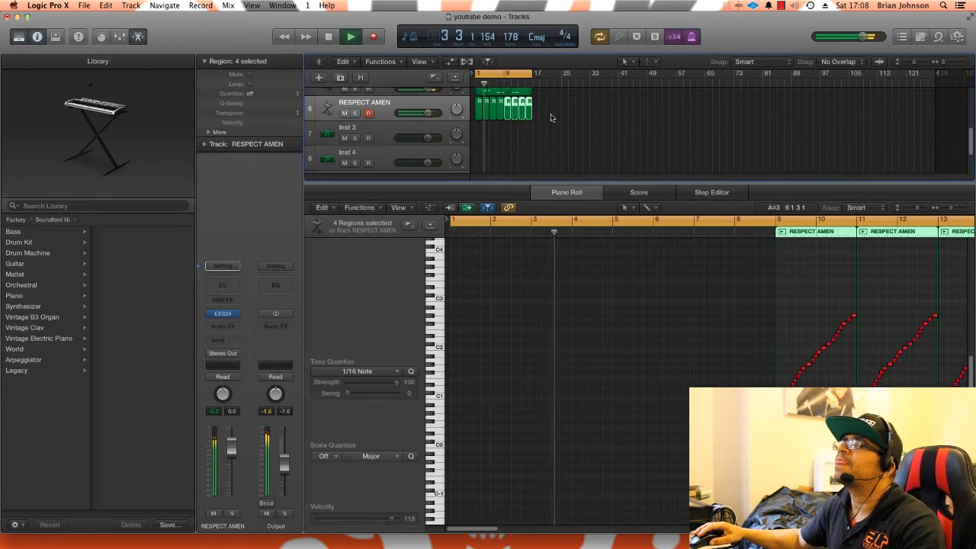
pyautogui.click(549, 119)
pyautogui.scroll(5, 550, 122)
pyautogui.scroll(-3, 550, 121)
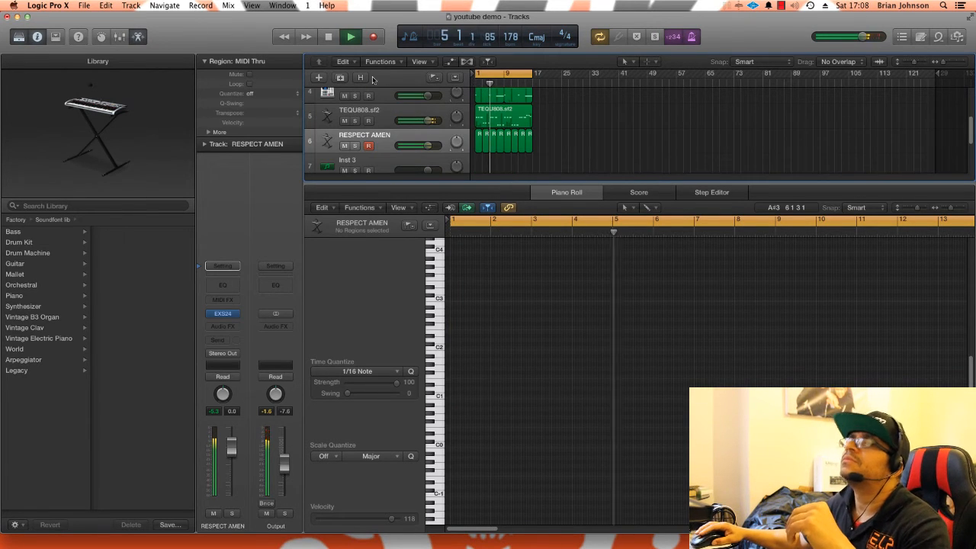
pyautogui.click(83, 6)
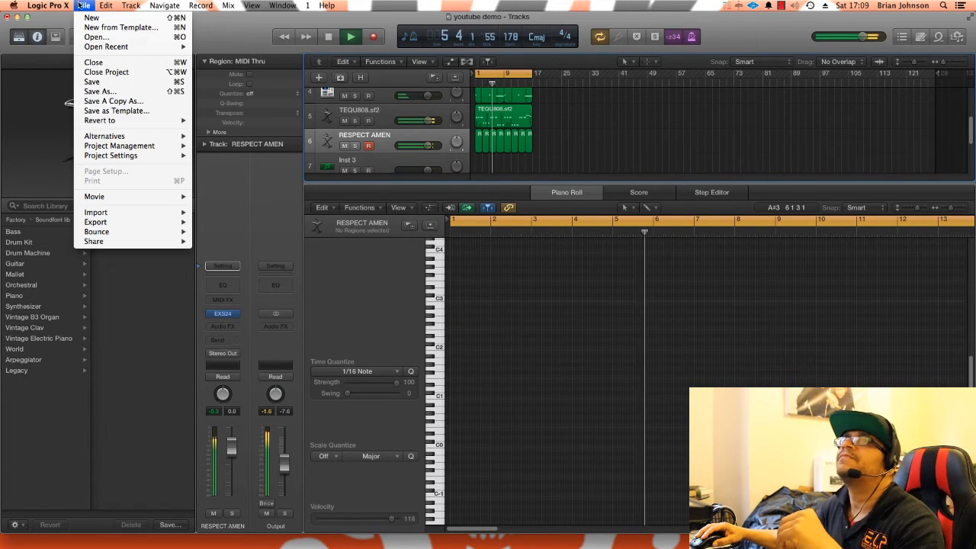
pyautogui.click(105, 82)
# - Copy all regions of the 16-bar loop to bar 17 and extend the cycle range to bar 33
pyautogui.scroll(3, 557, 145)
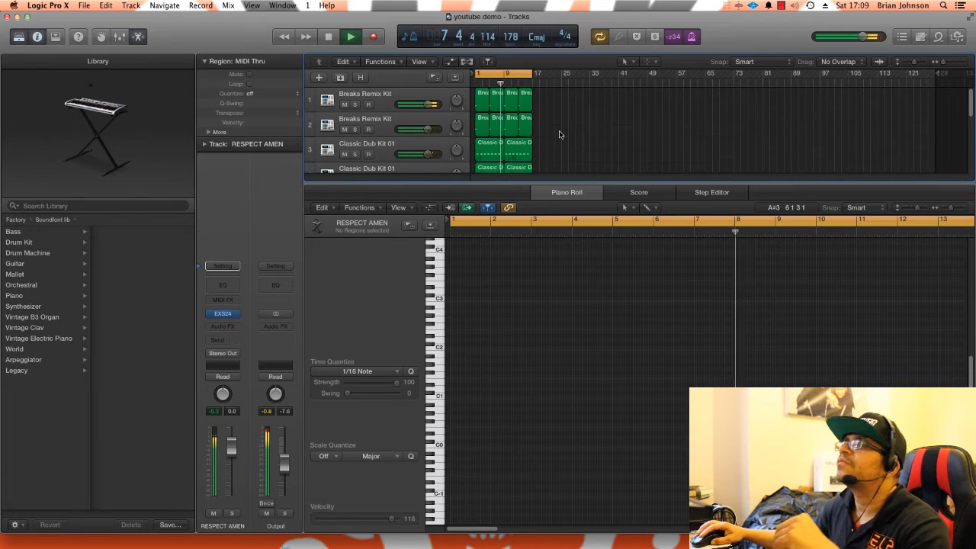
pyautogui.scroll(-3, 556, 129)
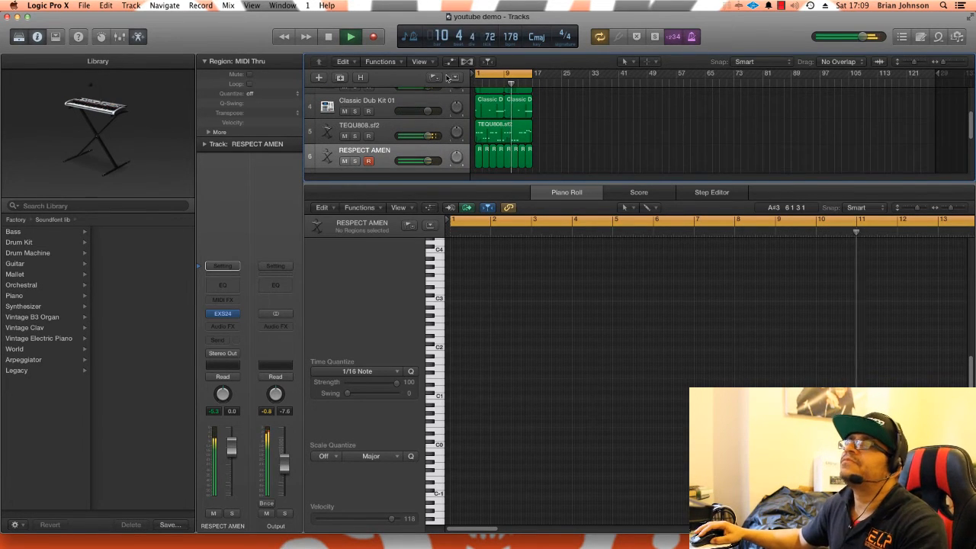
pyautogui.press('super+a')
pyautogui.scroll(3, 526, 130)
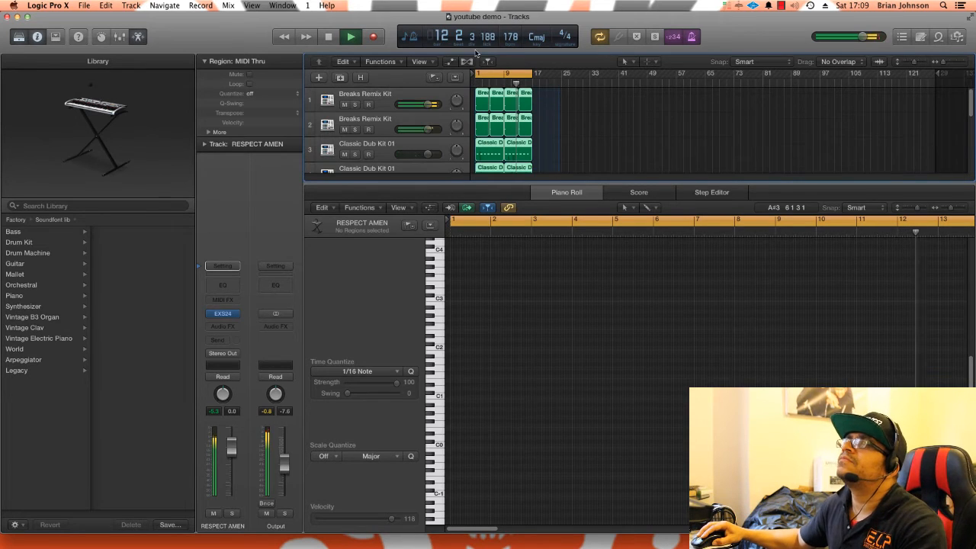
pyautogui.moveTo(500, 99); pyautogui.dragTo(589, 72)
pyautogui.click(621, 110)
pyautogui.scroll(-3, 619, 114)
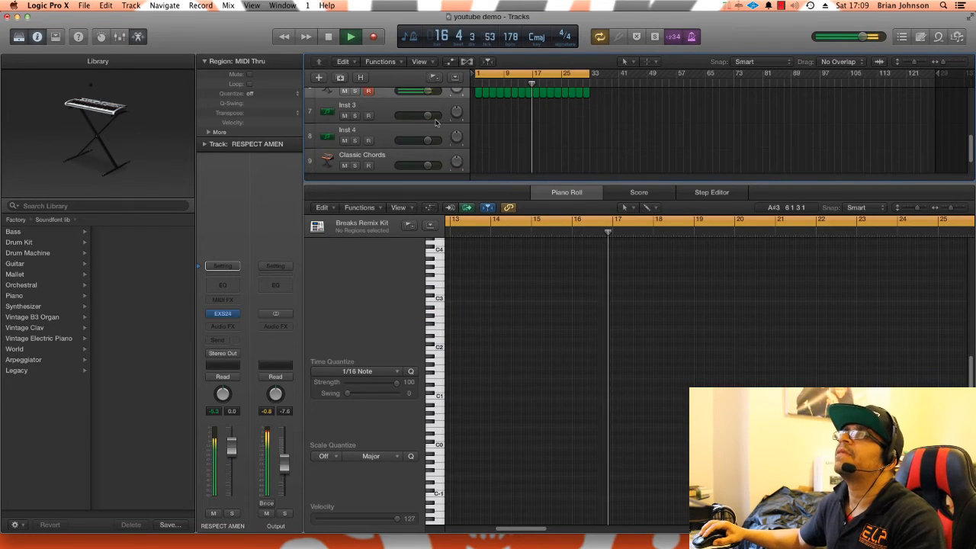
# - Shift the last F3 note of the first TEQU808.sf2 region slightly later so it ends at the end of bar 16
pyautogui.scroll(2, 585, 124)
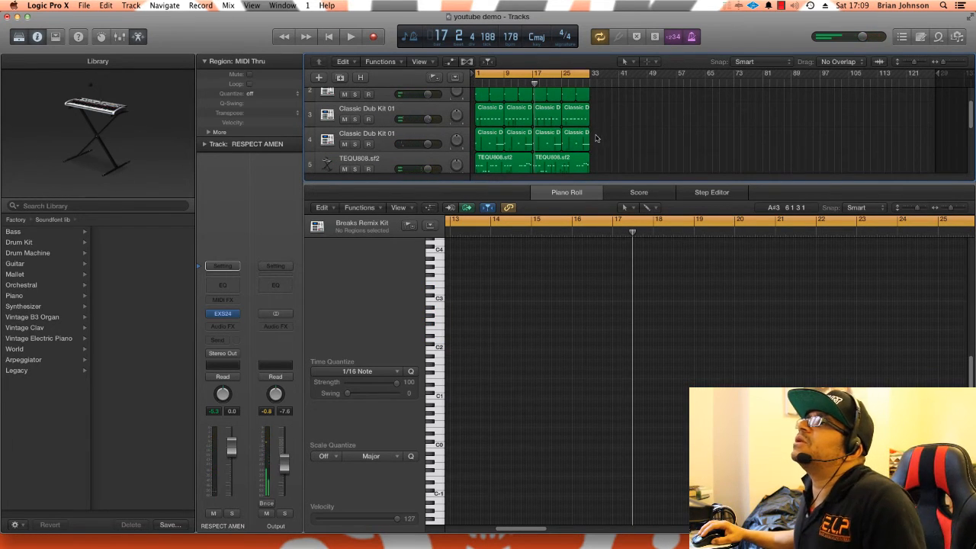
pyautogui.click(522, 166)
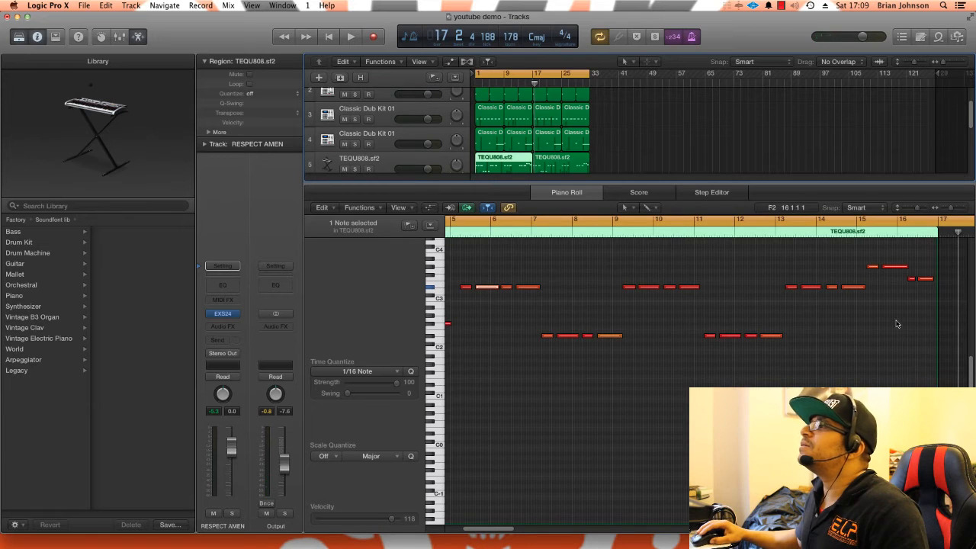
pyautogui.press('space')
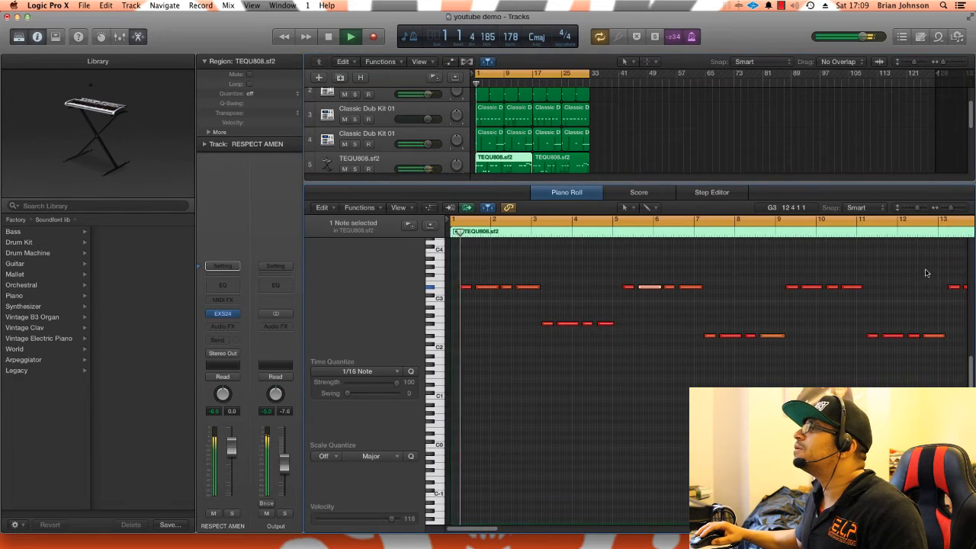
pyautogui.moveTo(481, 528); pyautogui.dragTo(525, 530)
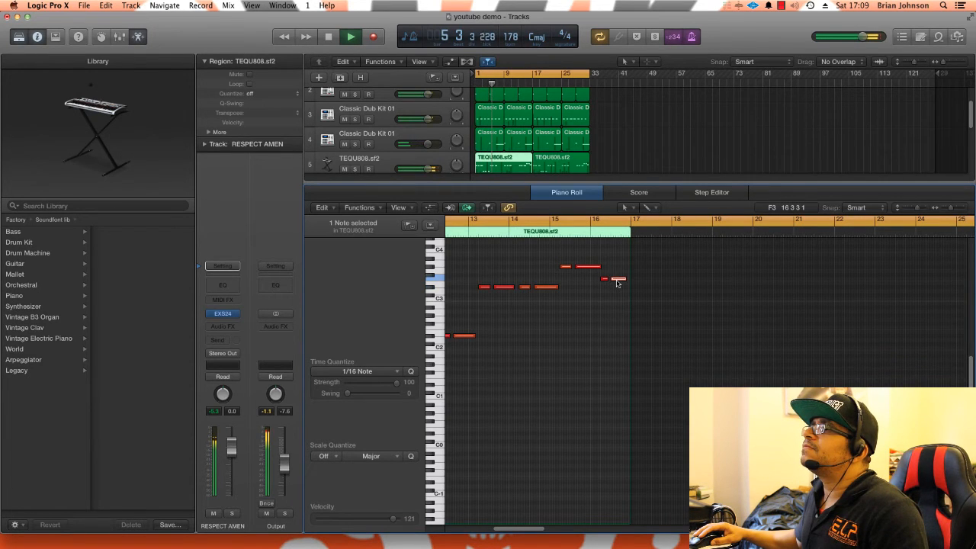
pyautogui.press('space')
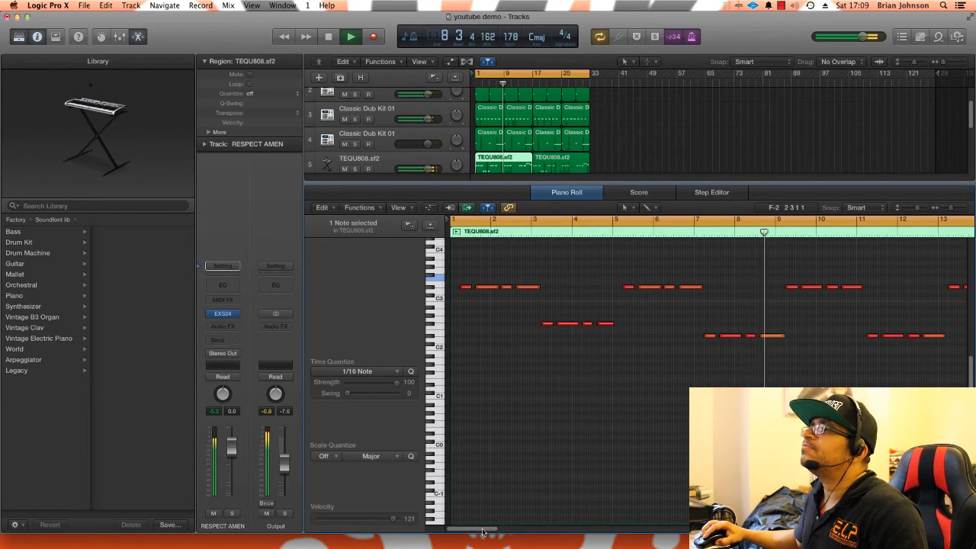
pyautogui.moveTo(484, 529); pyautogui.dragTo(523, 531)
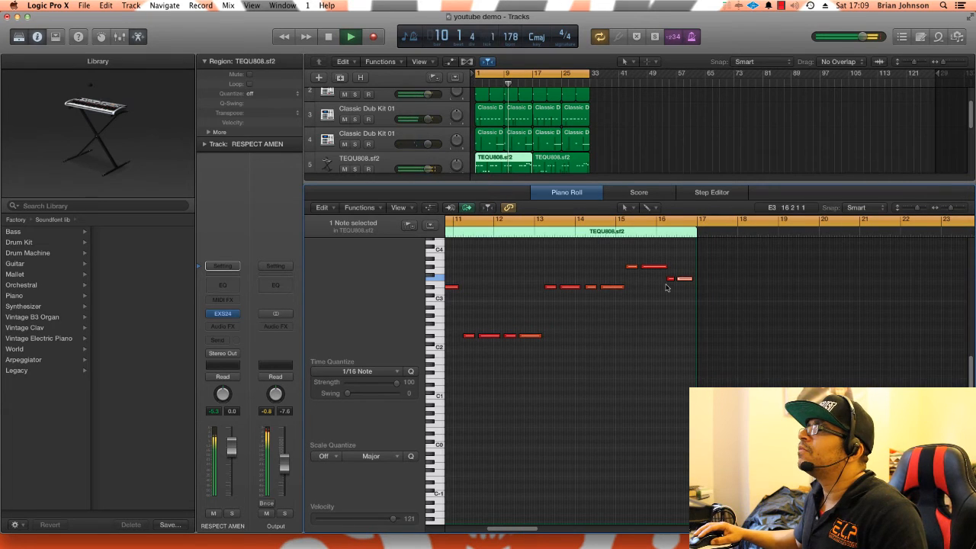
pyautogui.moveTo(684, 285); pyautogui.dragTo(688, 283)
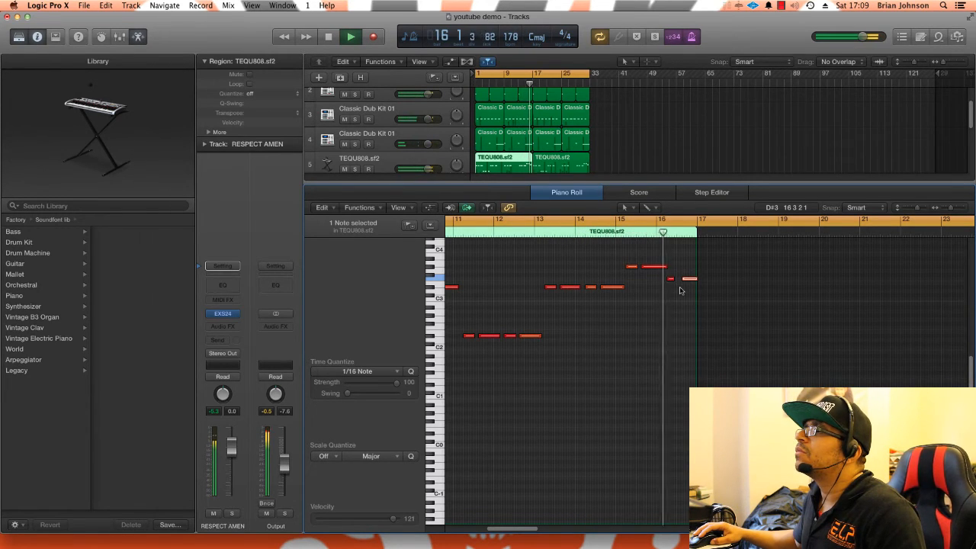
# - Set the length of the first F3 note in bar 16 of the TEQU808.sf2 region to one beat
pyautogui.press('space')
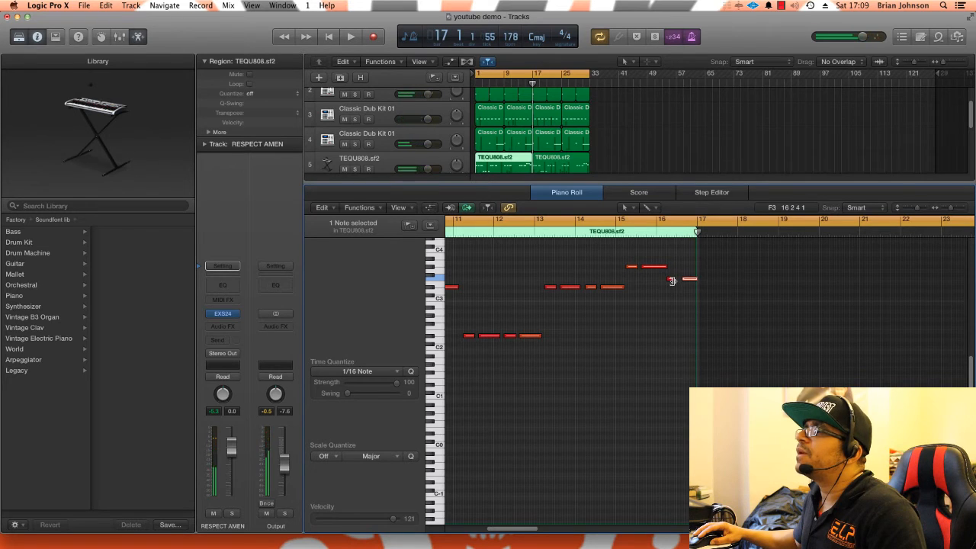
pyautogui.moveTo(671, 281); pyautogui.dragTo(675, 284)
pyautogui.click(674, 279)
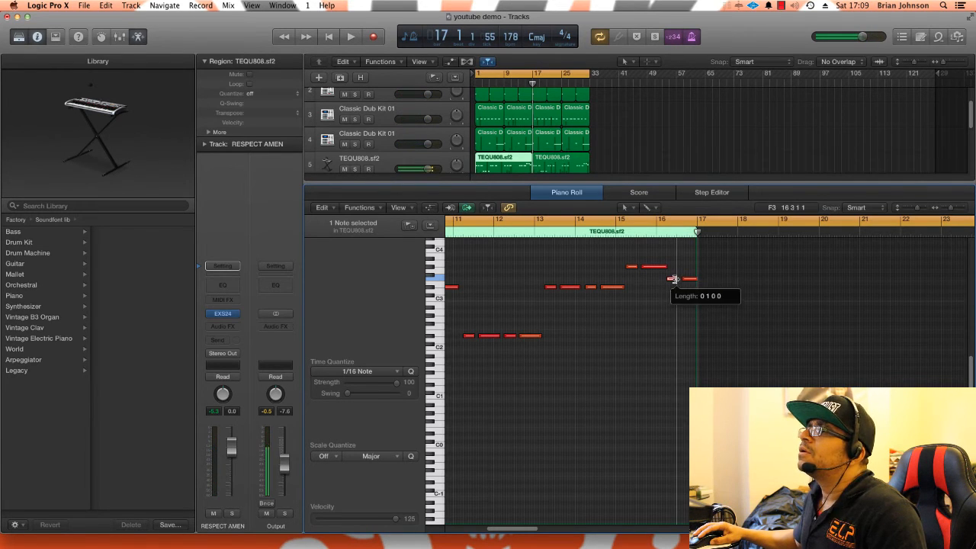
# - Restart playback, delete the TEQU808.sf2 copy at bar 17, and select the edited region at bar 1
pyautogui.press('Return')
pyautogui.press('space')
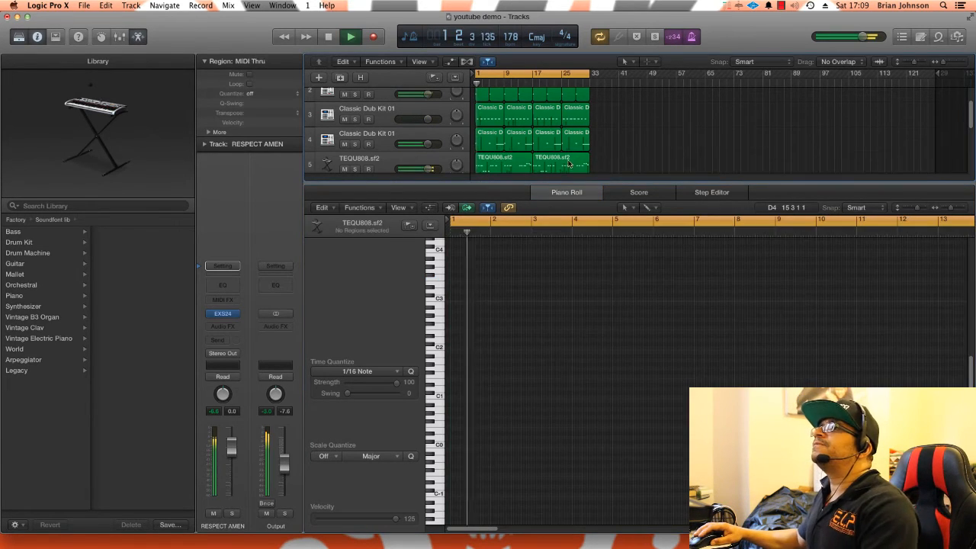
pyautogui.click(568, 162)
pyautogui.click(492, 162)
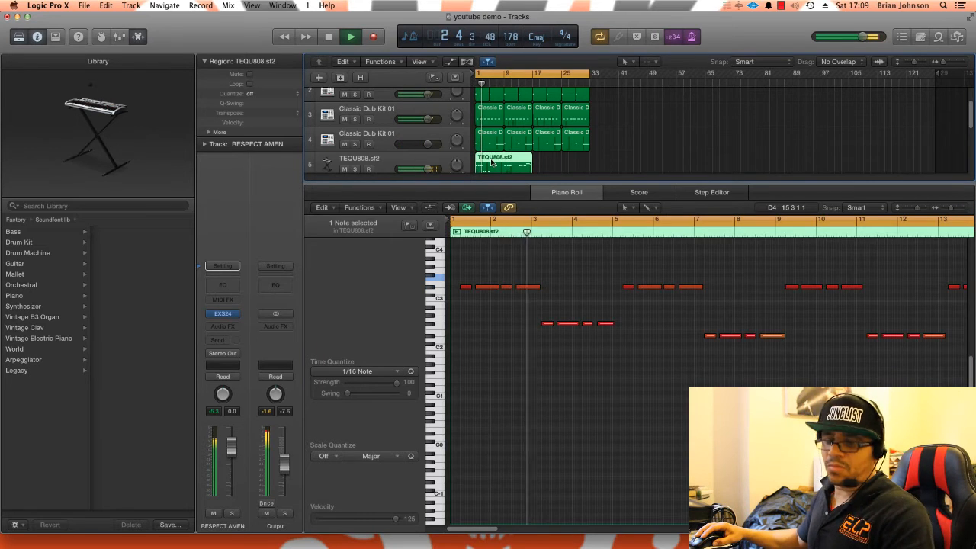
# - Copy the edited TEQU808.sf2 region to bar 17, enlarge the tracks area to show every track, and save the project
pyautogui.moveTo(492, 162); pyautogui.dragTo(551, 162)
pyautogui.click(619, 149)
pyautogui.moveTo(614, 183); pyautogui.dragTo(597, 348)
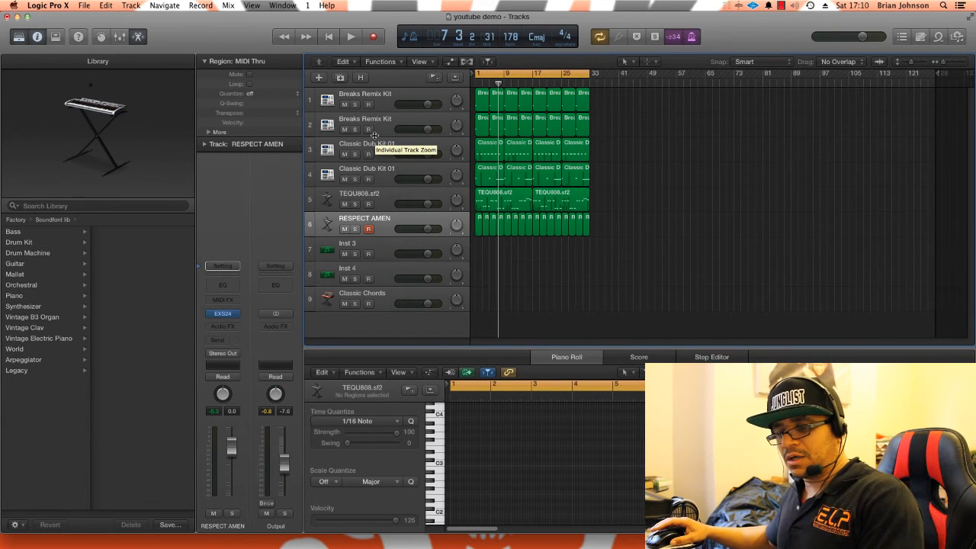
pyautogui.press('super+s')
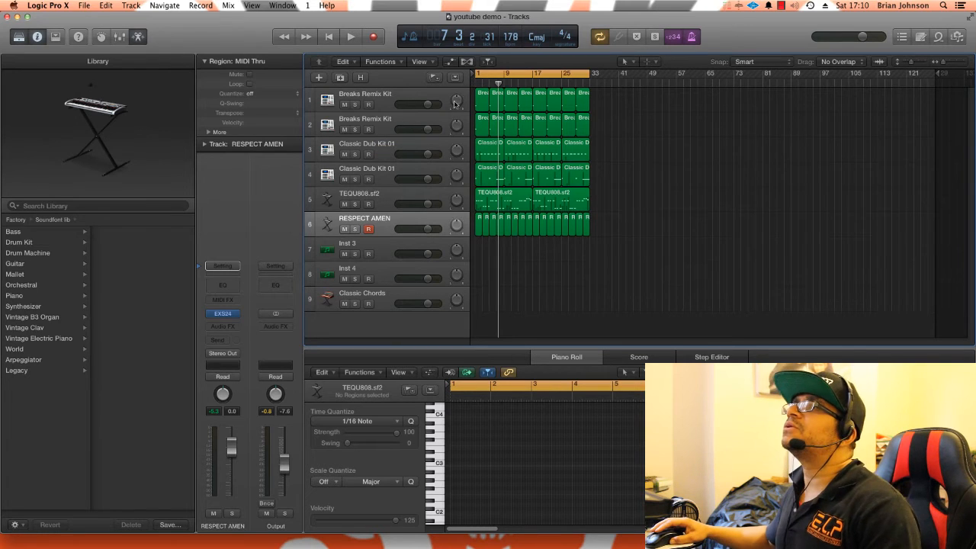
# - Copy the drum and bass regions to bar 33, move the RESPECT AMEN regions there, and extend the cycle range to bar 65
pyautogui.press('space')
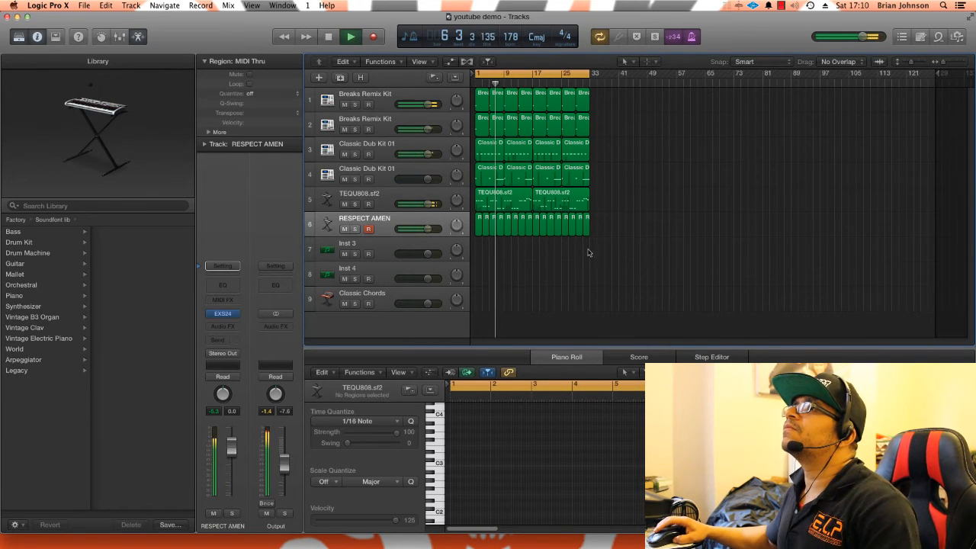
pyautogui.press('space')
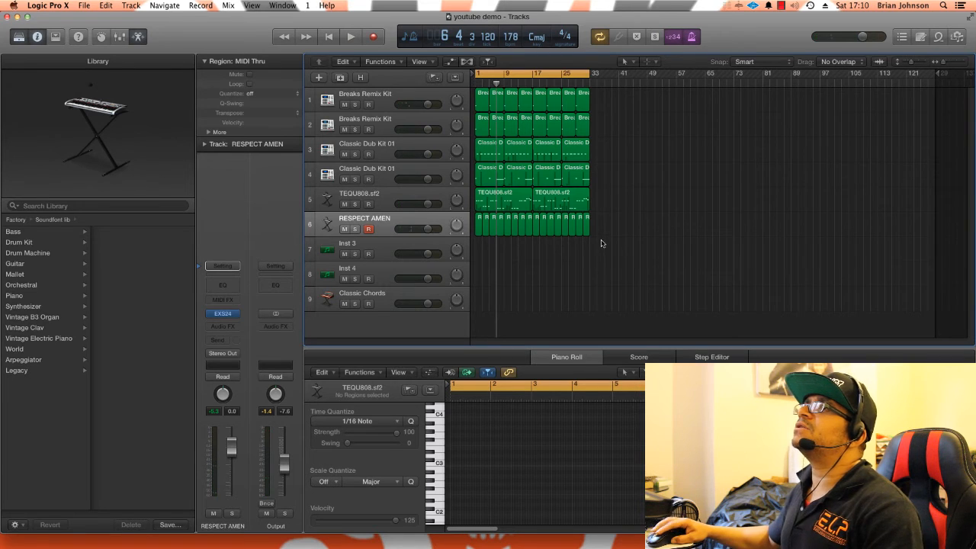
pyautogui.moveTo(617, 235); pyautogui.dragTo(586, 108)
pyautogui.click(610, 186)
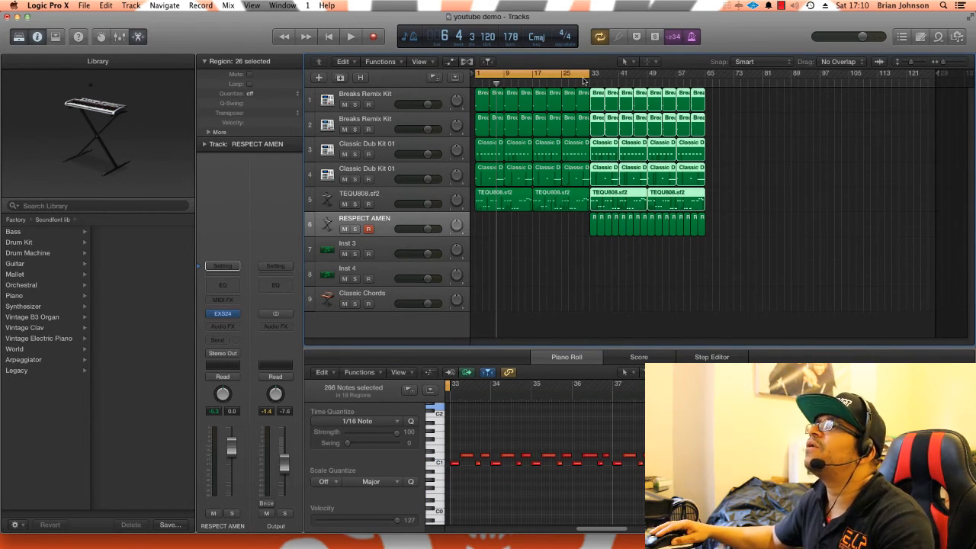
pyautogui.moveTo(586, 73); pyautogui.dragTo(709, 73)
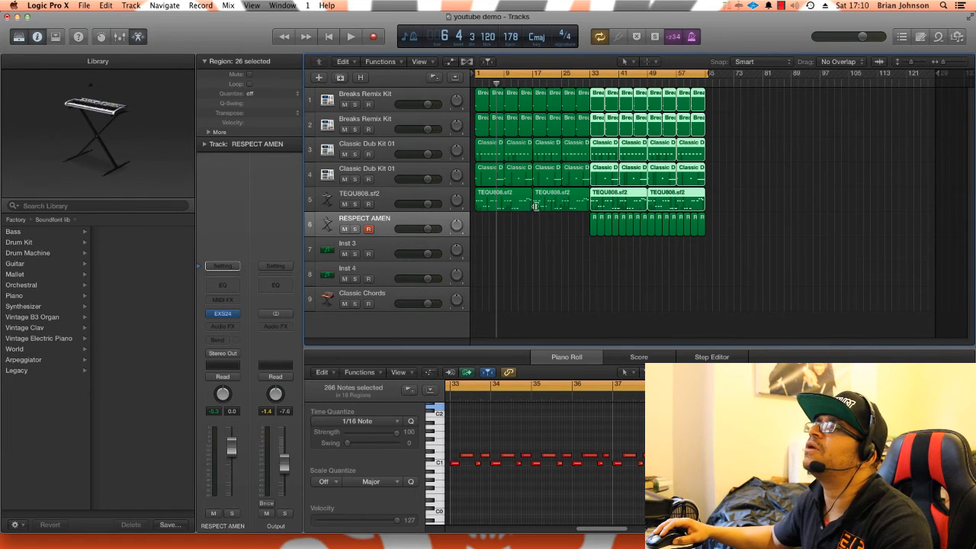
# - Play the extended arrangement from the start to review the opening bars without the RESPECT AMEN regions
pyautogui.press('space')
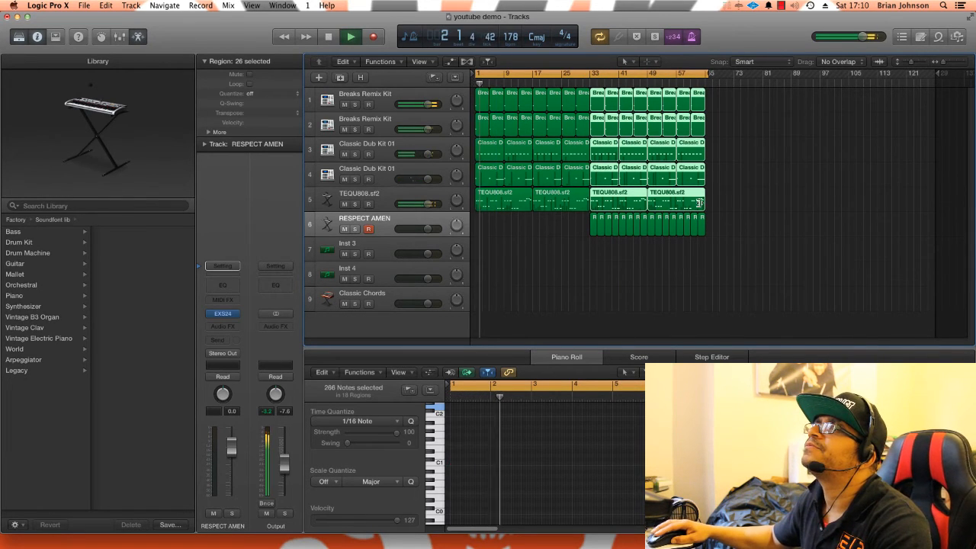
pyautogui.click(610, 255)
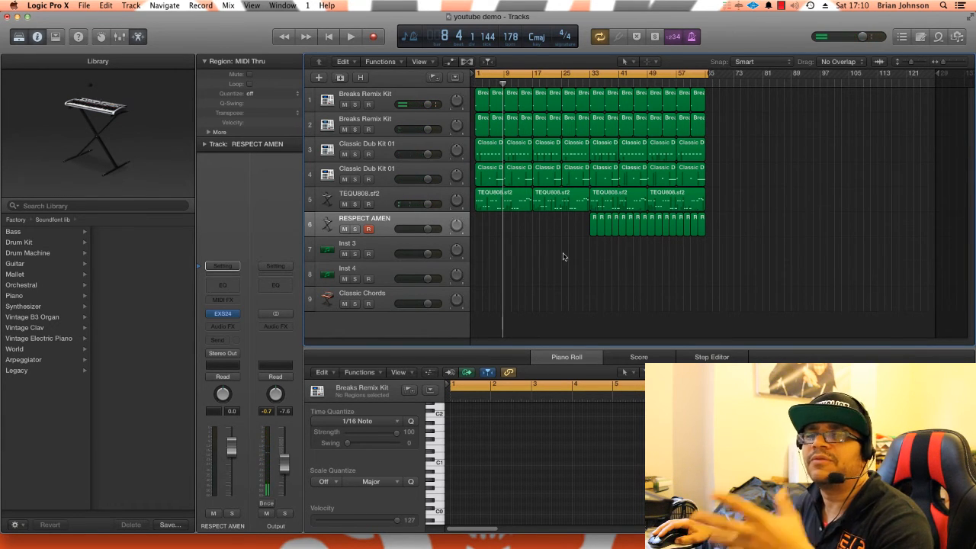
pyautogui.click(329, 222)
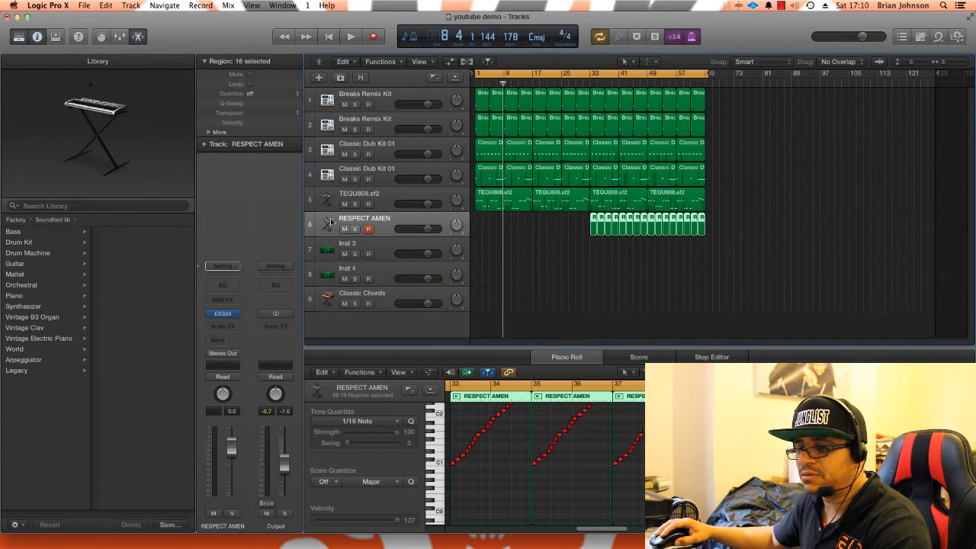
pyautogui.press('super+shift+a')
pyautogui.click(380, 223)
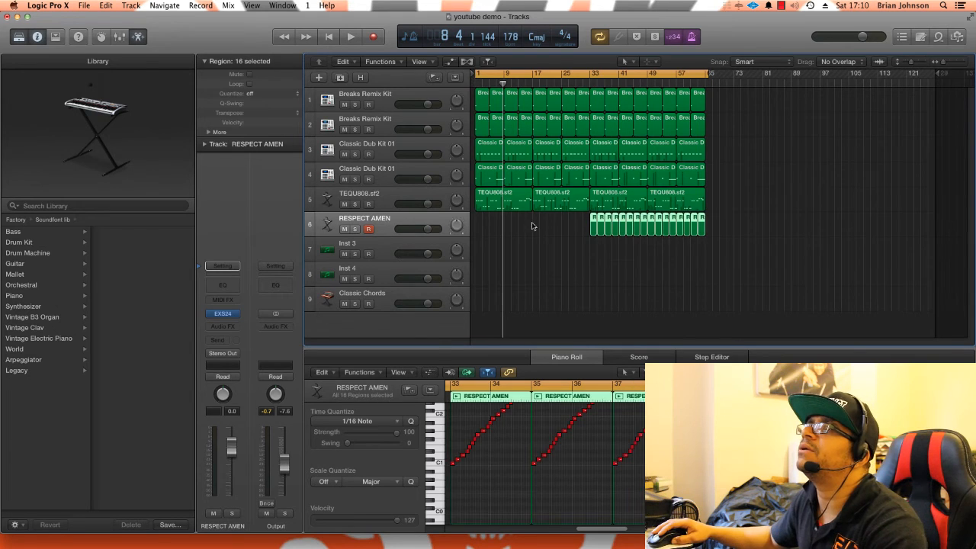
pyautogui.click(575, 245)
pyautogui.click(385, 221)
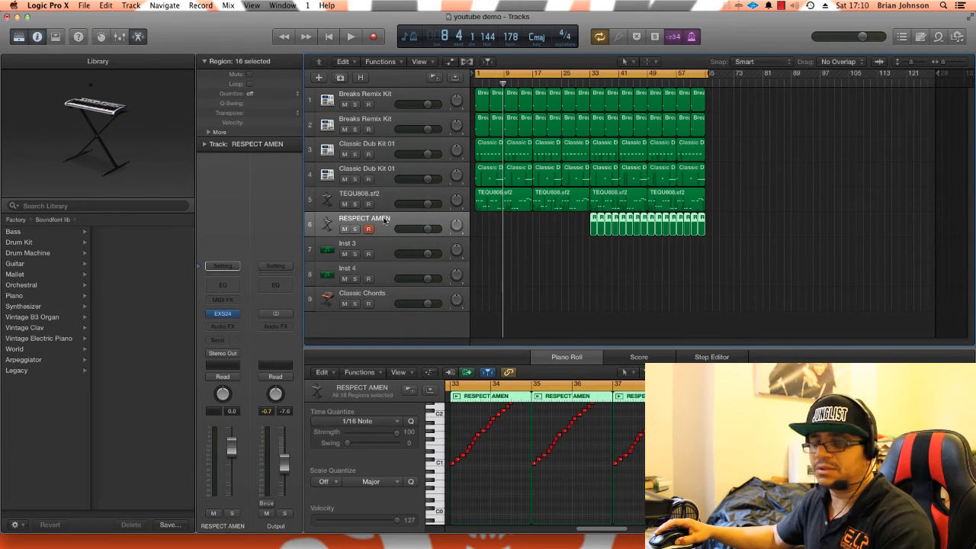
pyautogui.click(561, 234)
pyautogui.press('Return')
pyautogui.press('space')
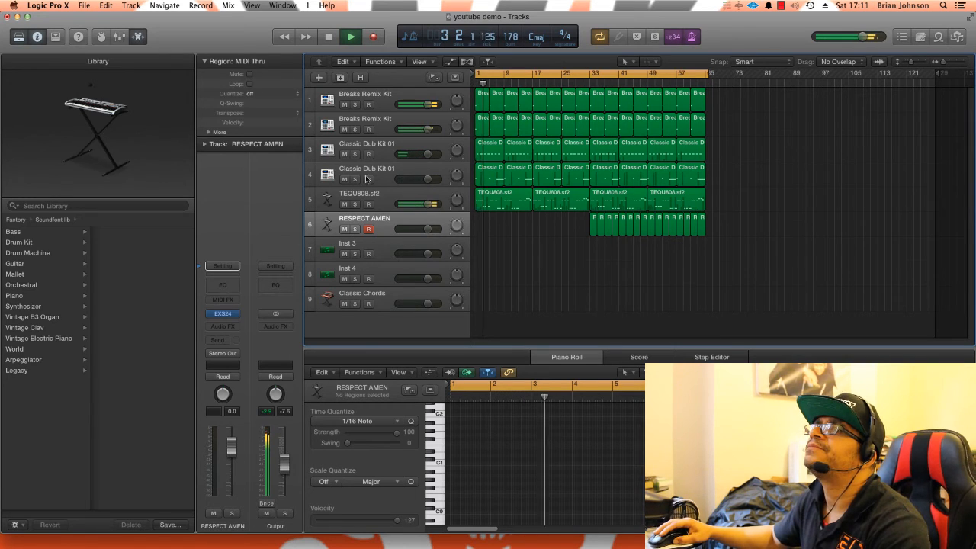
# - Stop playback, duplicate the TEQU808.sf2 track, and open the EXS24 sampler on the new track
pyautogui.click(335, 195)
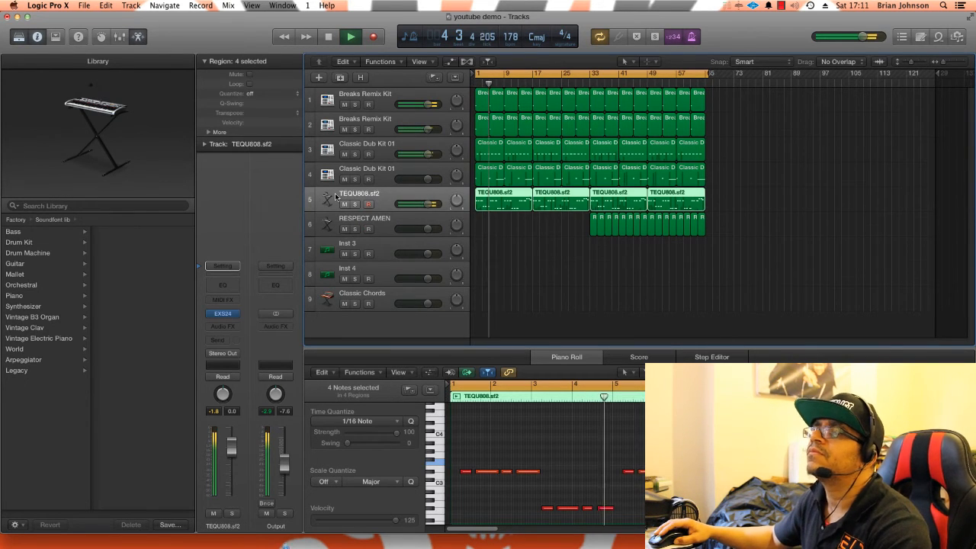
pyautogui.press('space')
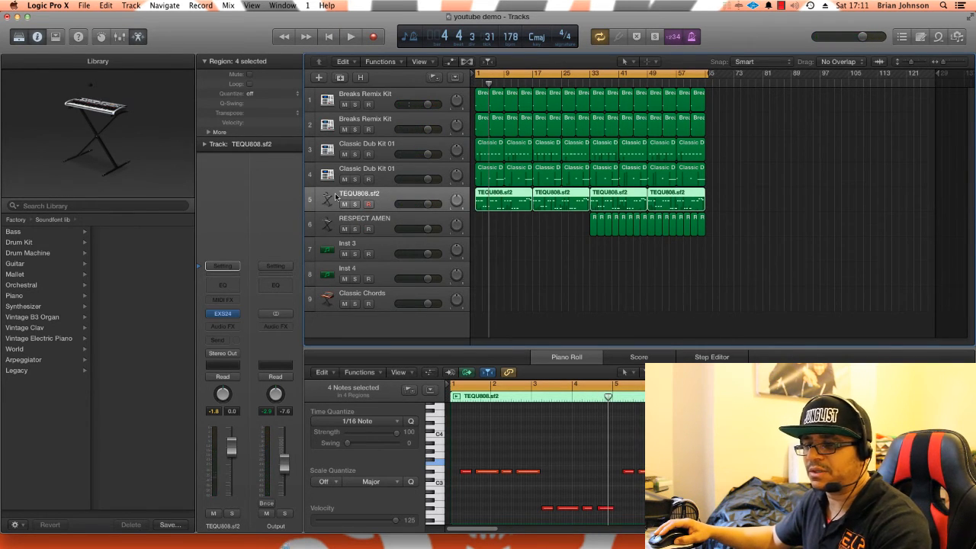
pyautogui.press('super+d')
pyautogui.press('space')
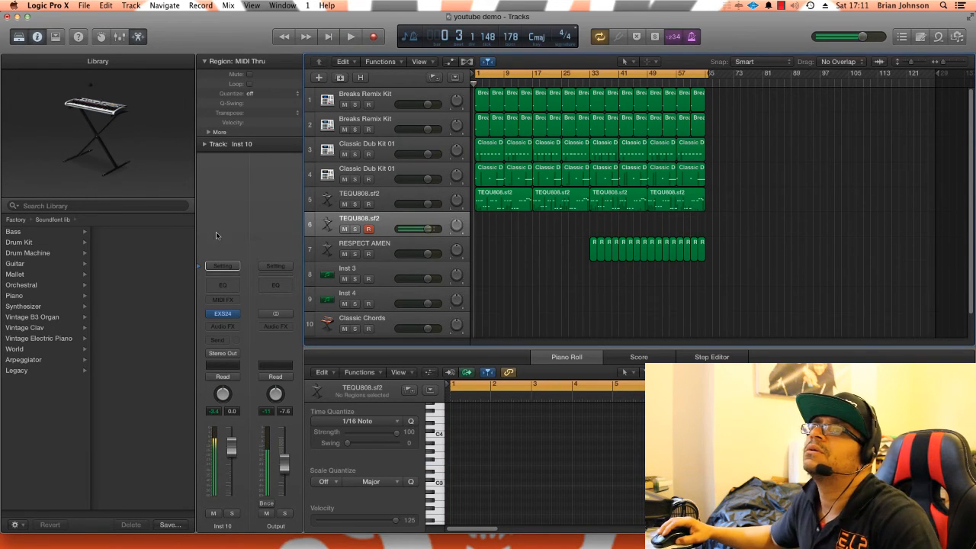
pyautogui.click(224, 314)
# - Filter the EXS24 instrument list for "mentas" and browse the matching Factory instruments
pyautogui.click(292, 93)
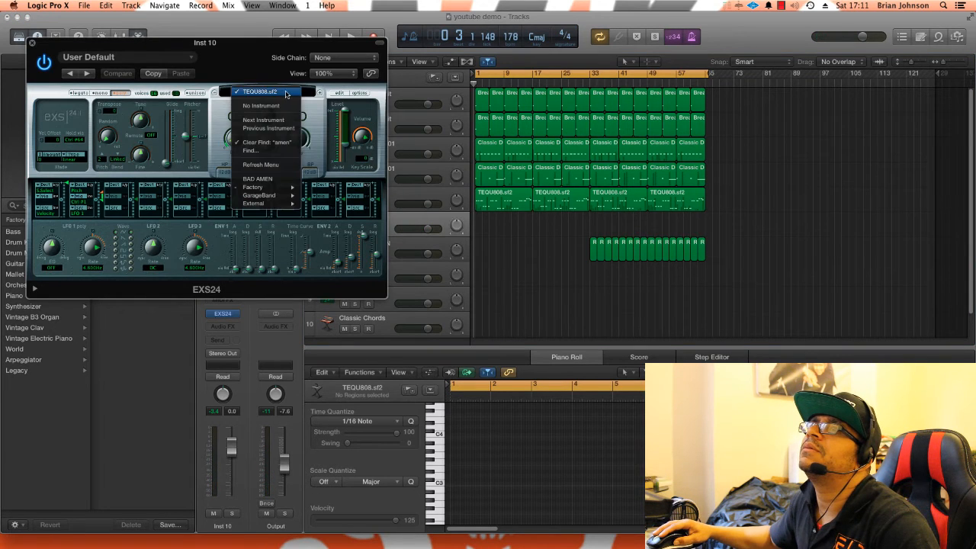
pyautogui.moveTo(274, 191)
pyautogui.click(263, 155)
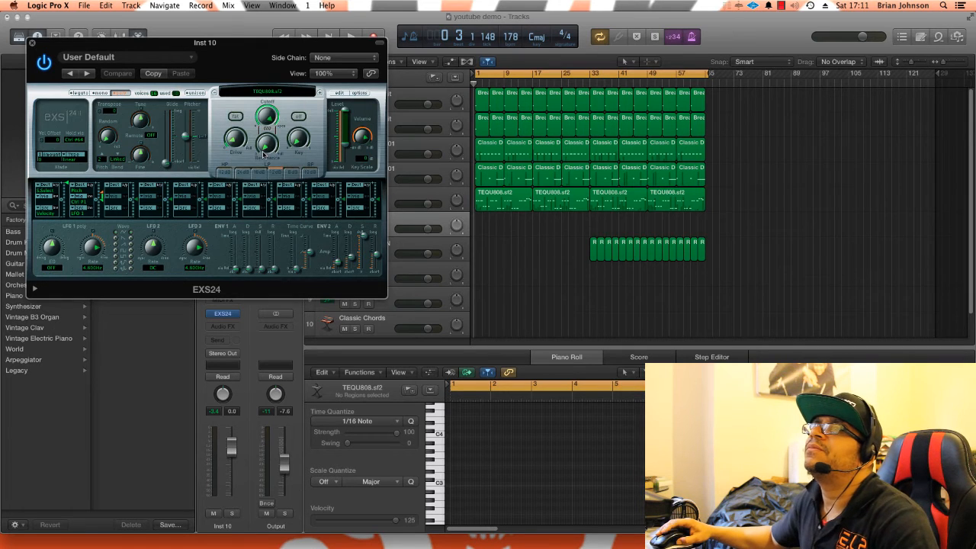
pyautogui.click(267, 91)
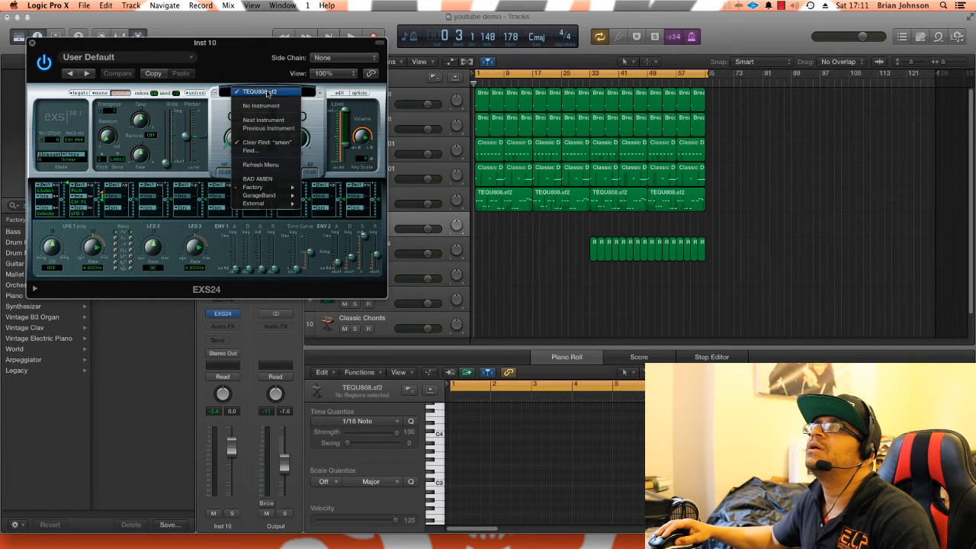
pyautogui.click(267, 156)
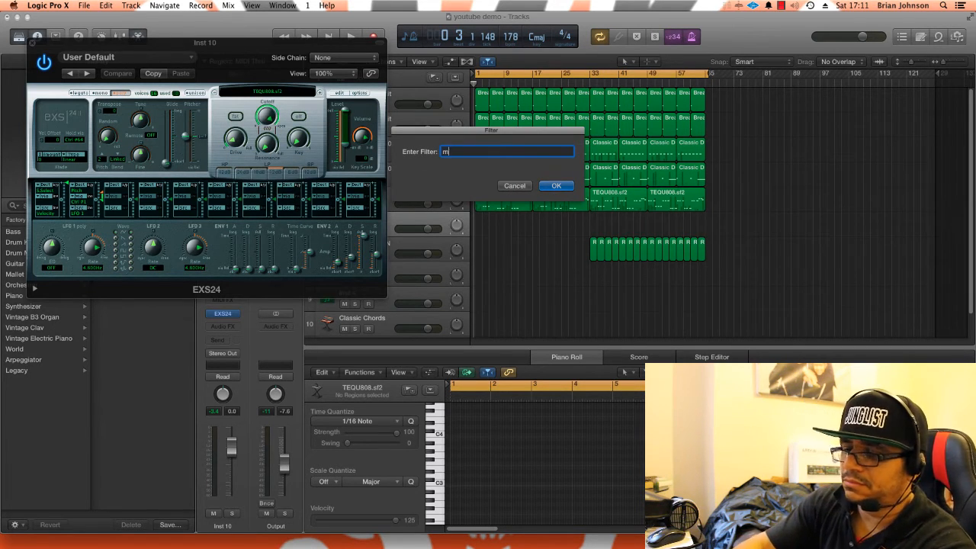
pyautogui.press('Return')
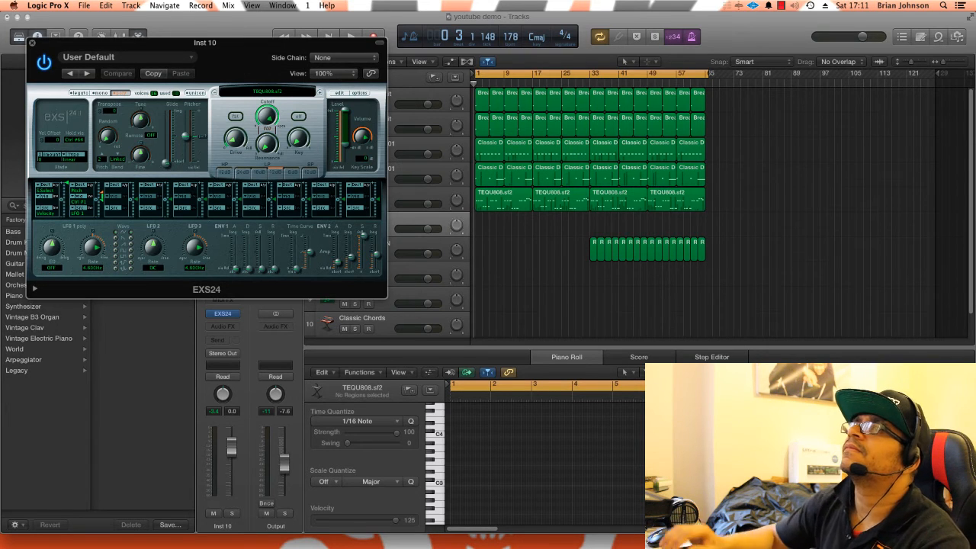
pyautogui.click(283, 93)
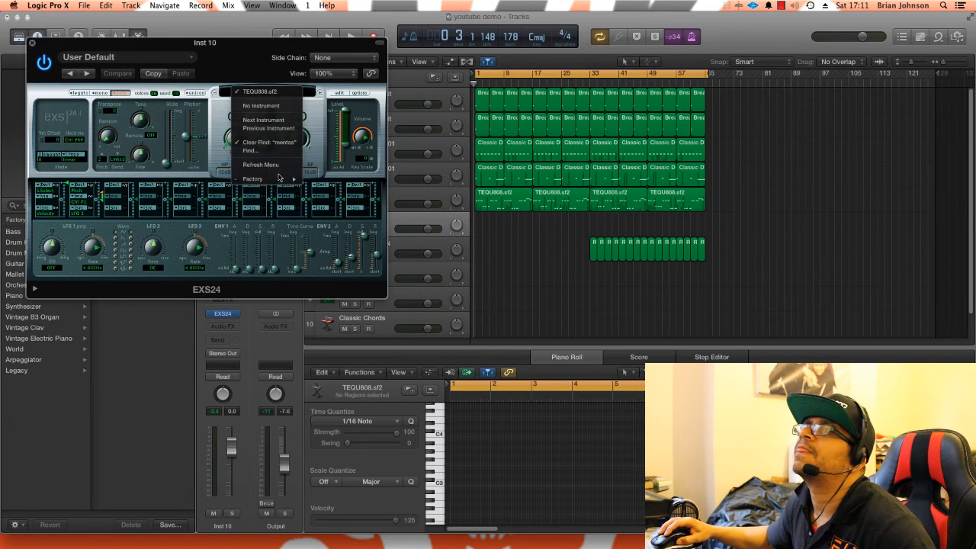
pyautogui.moveTo(280, 179)
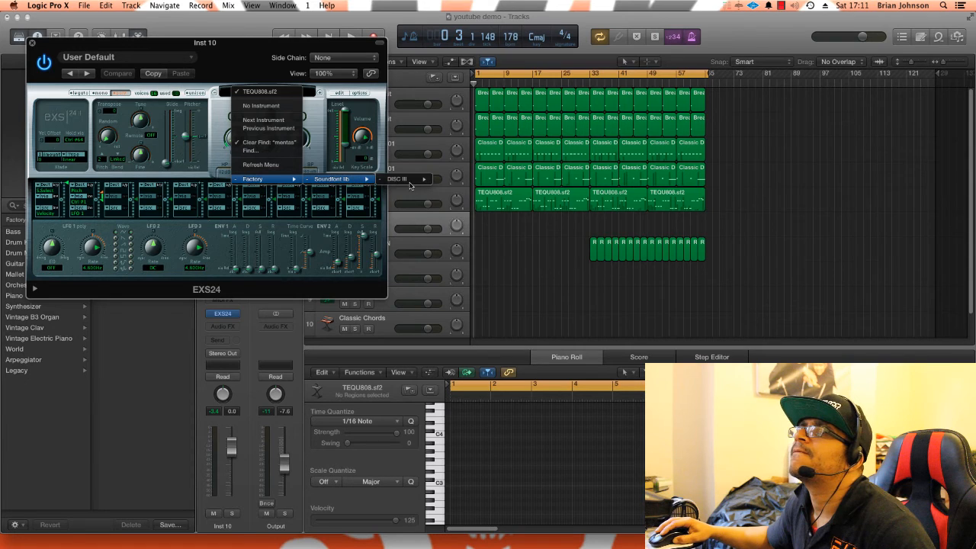
# - Clear the instrument filter, look through the full list, and search for "mentas" again
pyautogui.click(270, 142)
pyautogui.click(259, 92)
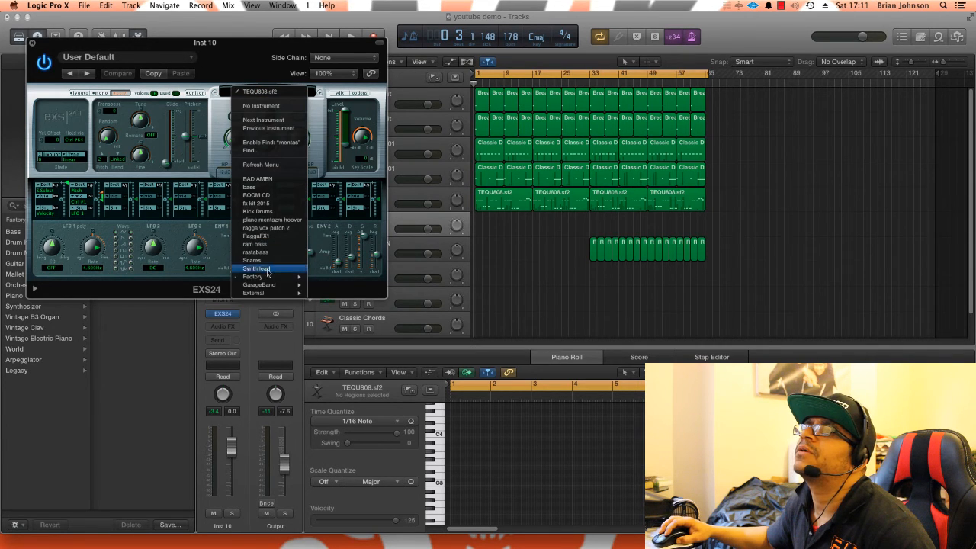
pyautogui.click(299, 149)
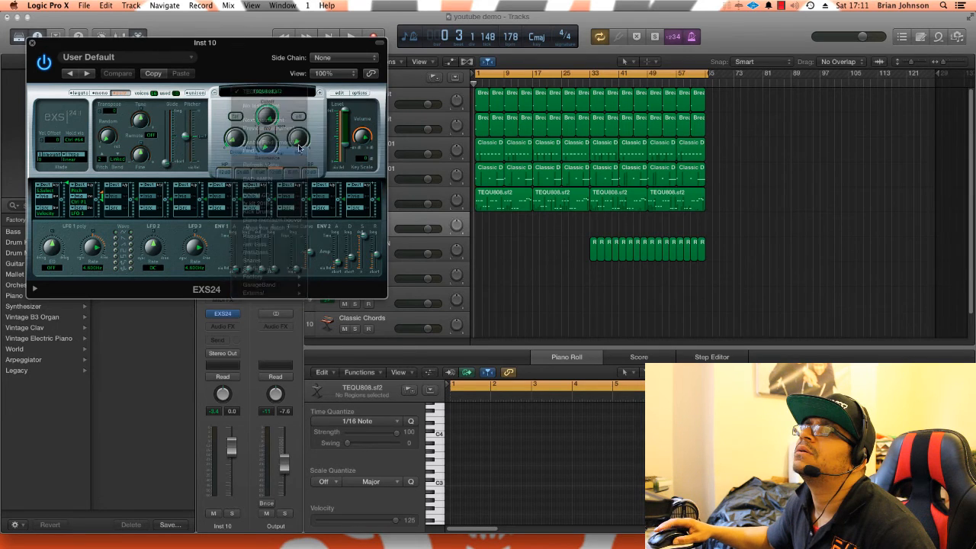
pyautogui.write('mentas')
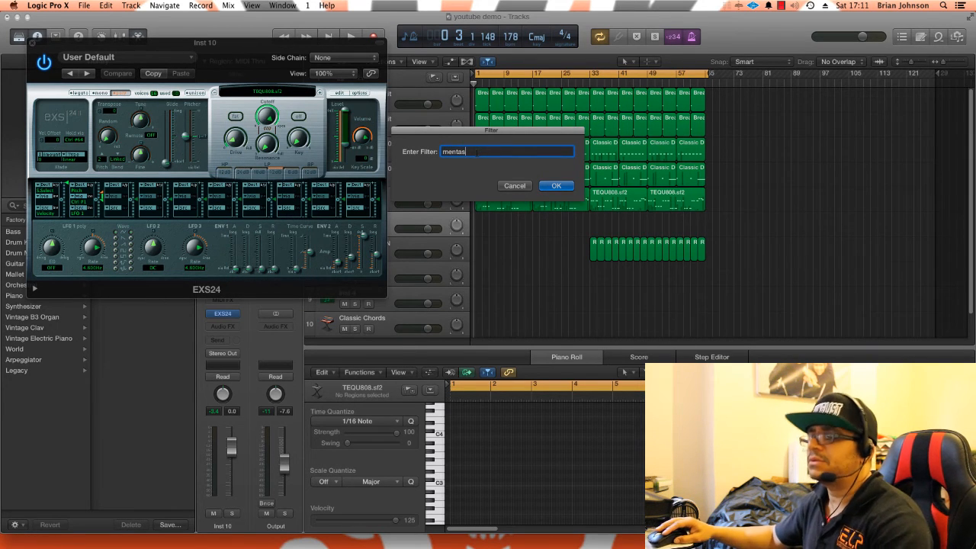
pyautogui.press('Return')
pyautogui.click(273, 93)
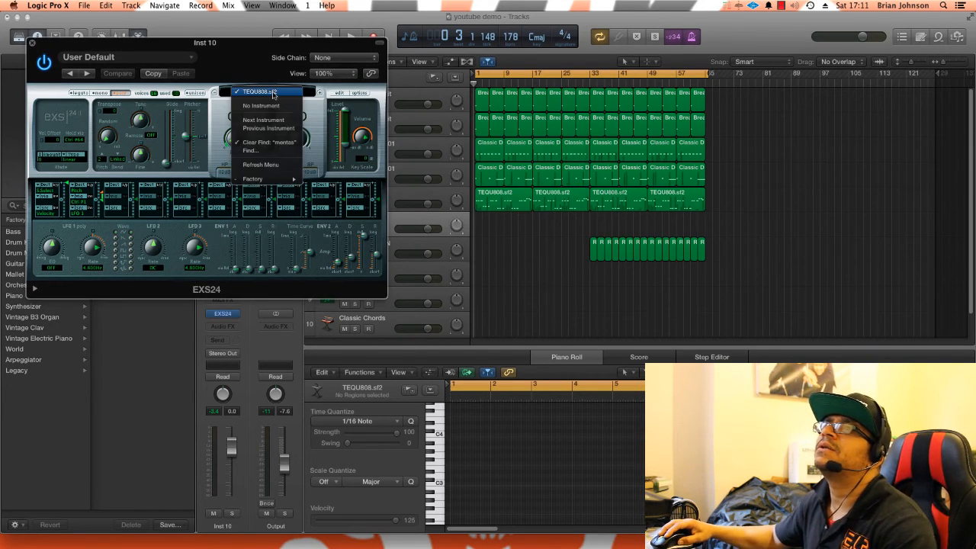
pyautogui.moveTo(286, 179)
pyautogui.moveTo(340, 181)
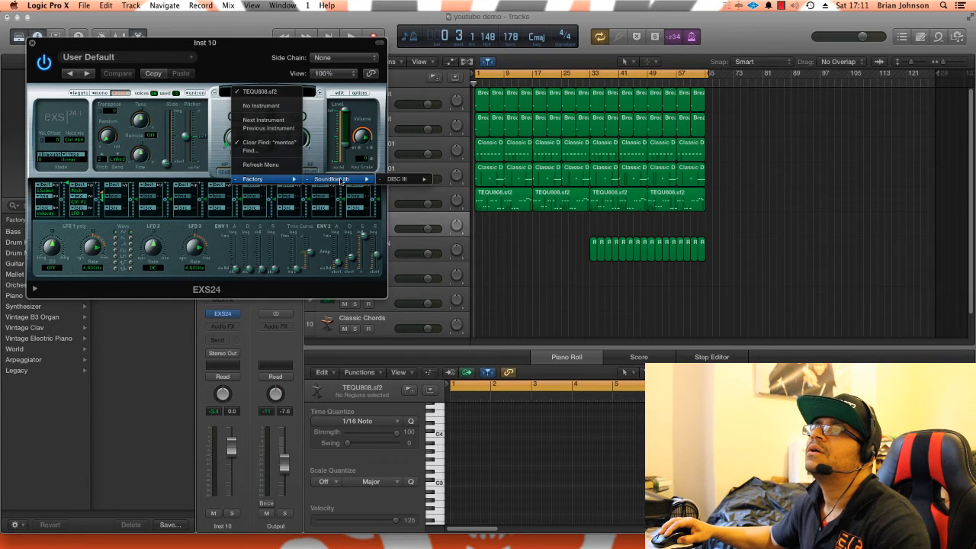
# - Filter the EXS24 instruments for "ment" and load plane mentazm hoover, ignoring its missing audio file
pyautogui.click(280, 144)
pyautogui.click(273, 93)
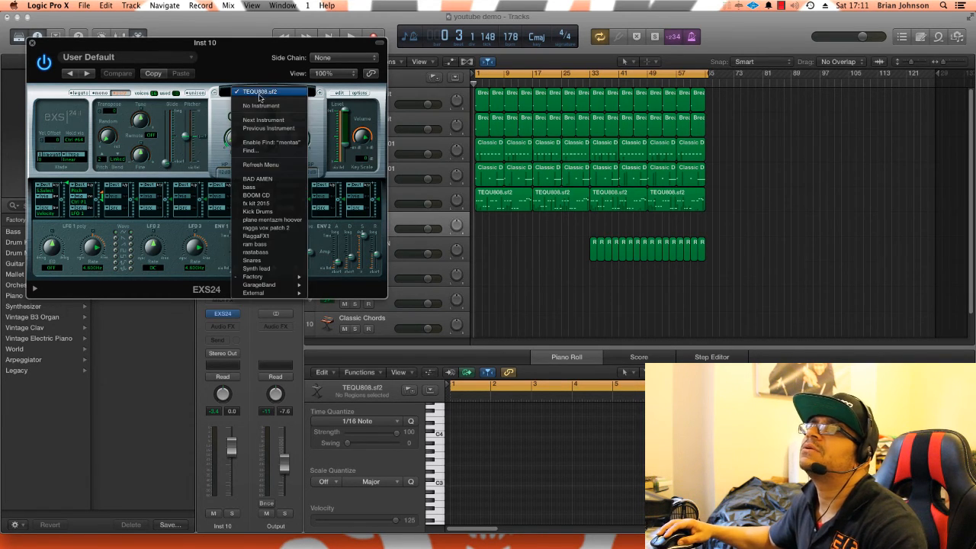
pyautogui.click(263, 152)
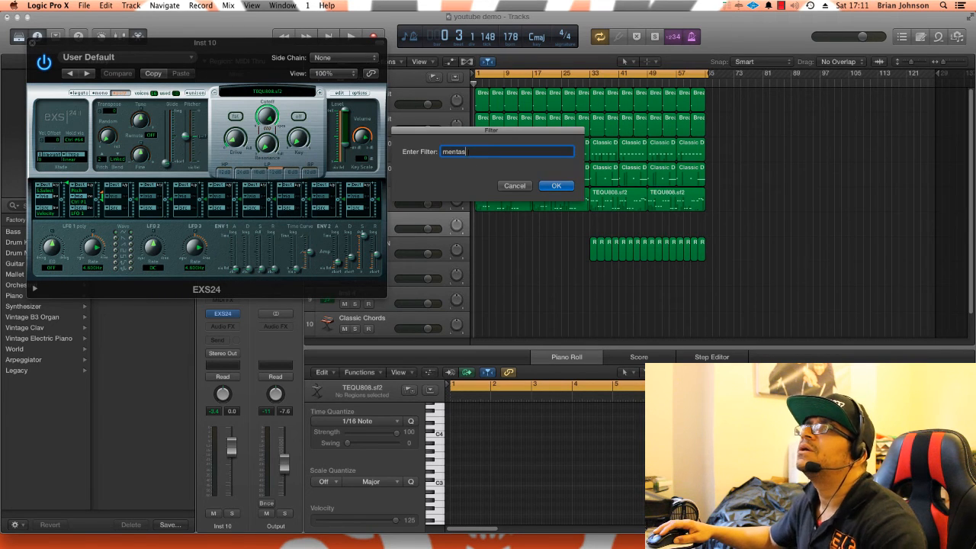
pyautogui.click(556, 186)
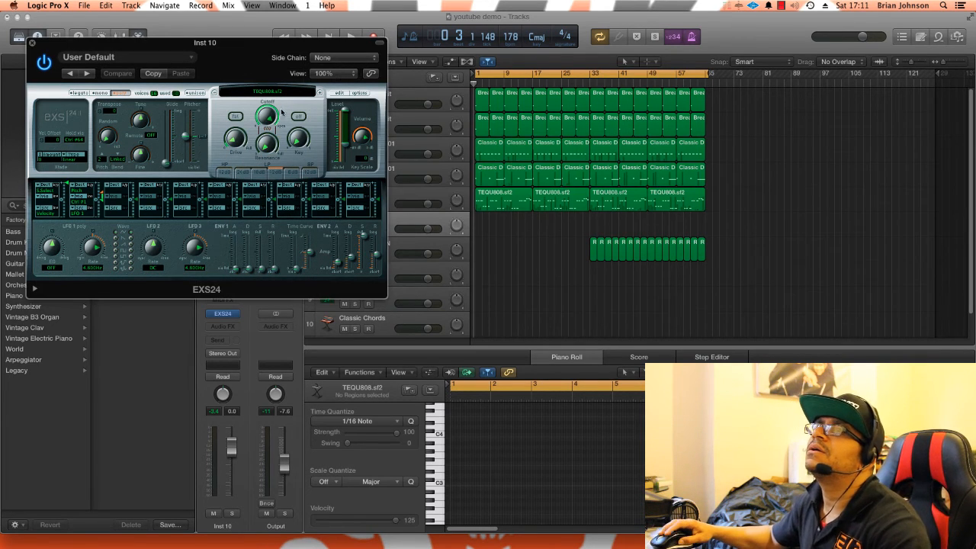
pyautogui.click(273, 92)
pyautogui.moveTo(273, 187)
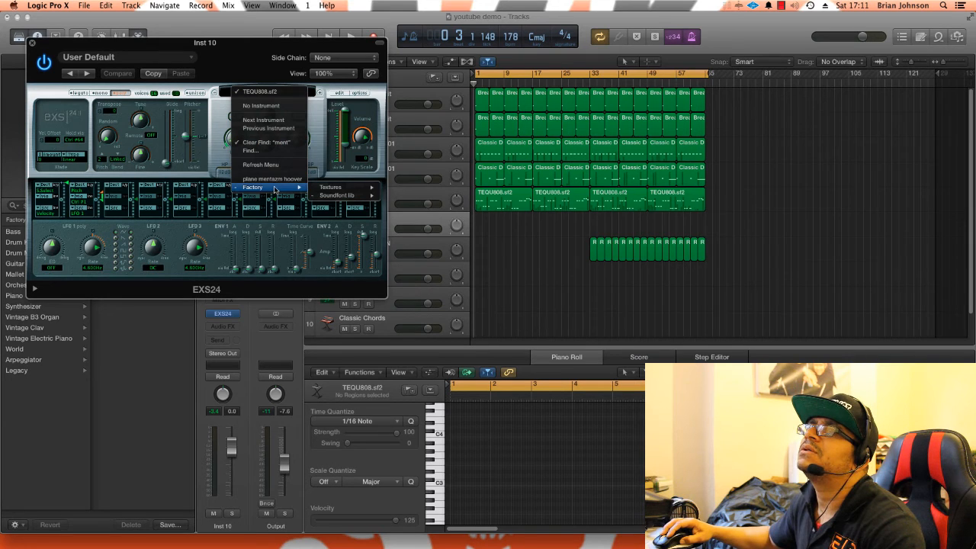
pyautogui.click(332, 191)
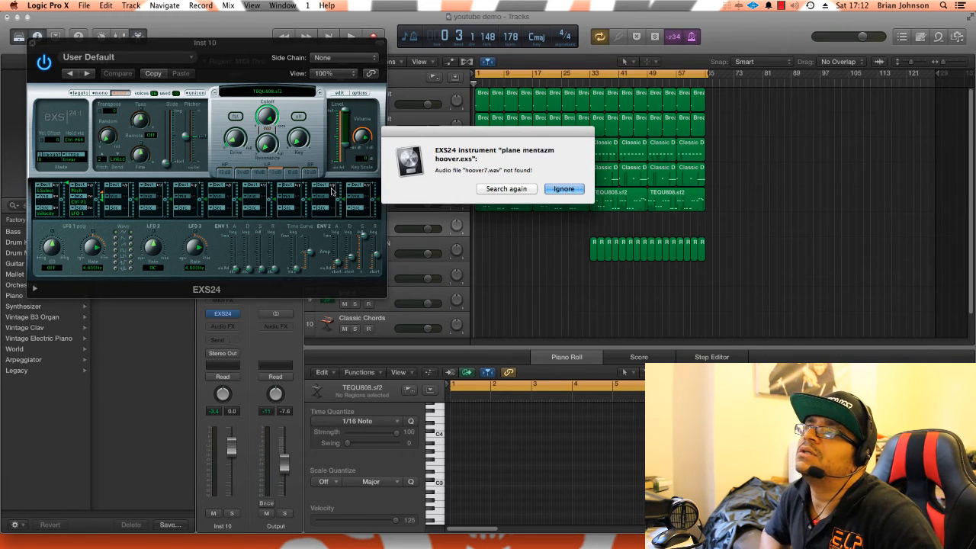
pyautogui.click(563, 189)
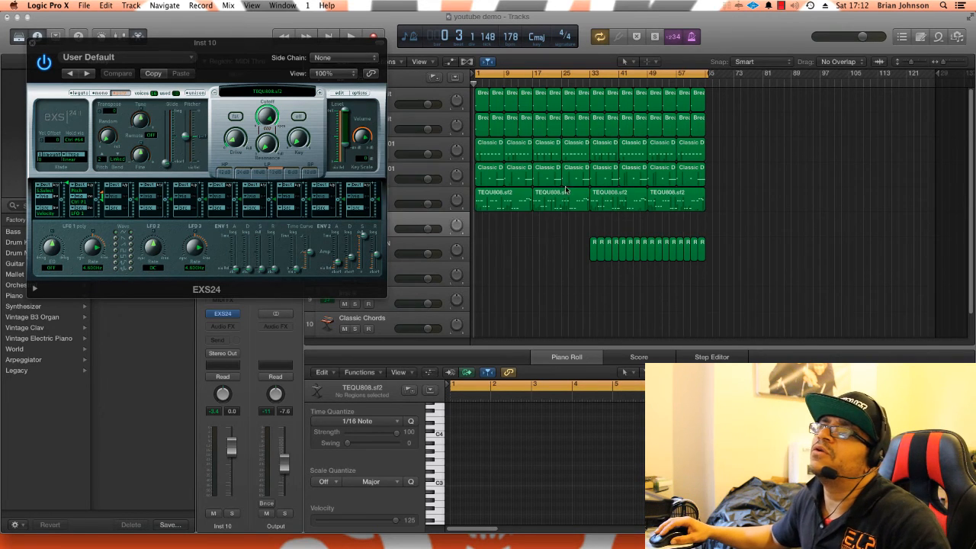
# - Load MENTAZM.sf2 from disc II of the Factory Soundfont lib into the new track's EXS24 and close the sampler
pyautogui.click(283, 95)
pyautogui.moveTo(272, 175)
pyautogui.moveTo(336, 173)
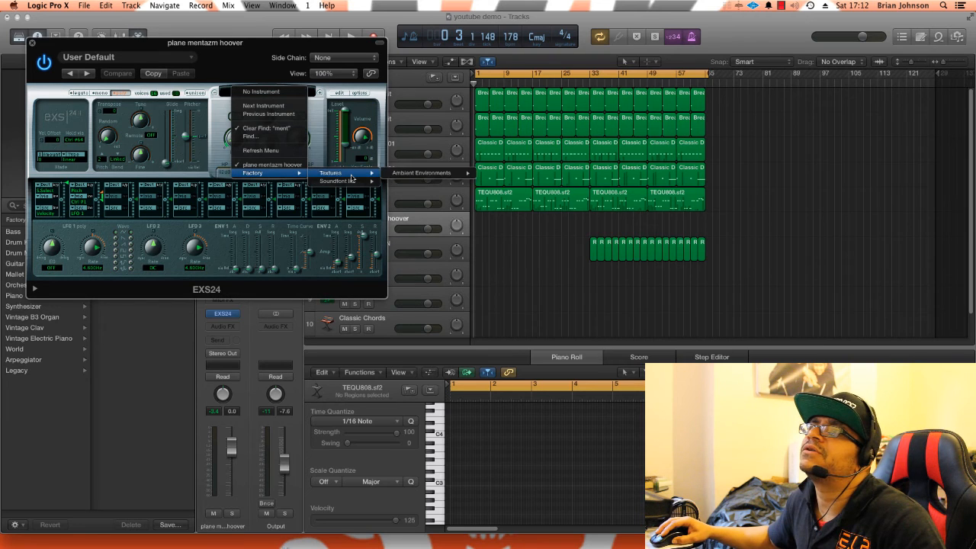
pyautogui.moveTo(411, 174)
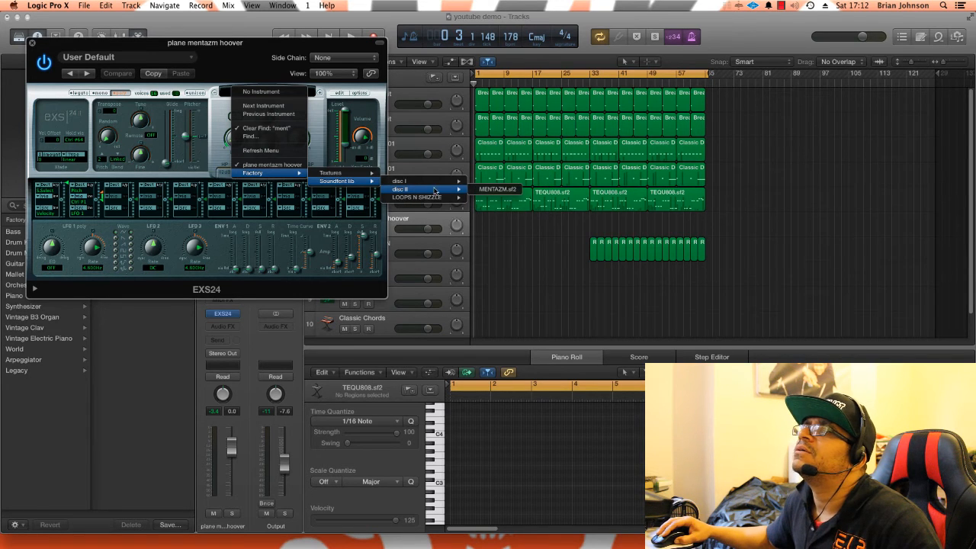
pyautogui.click(479, 190)
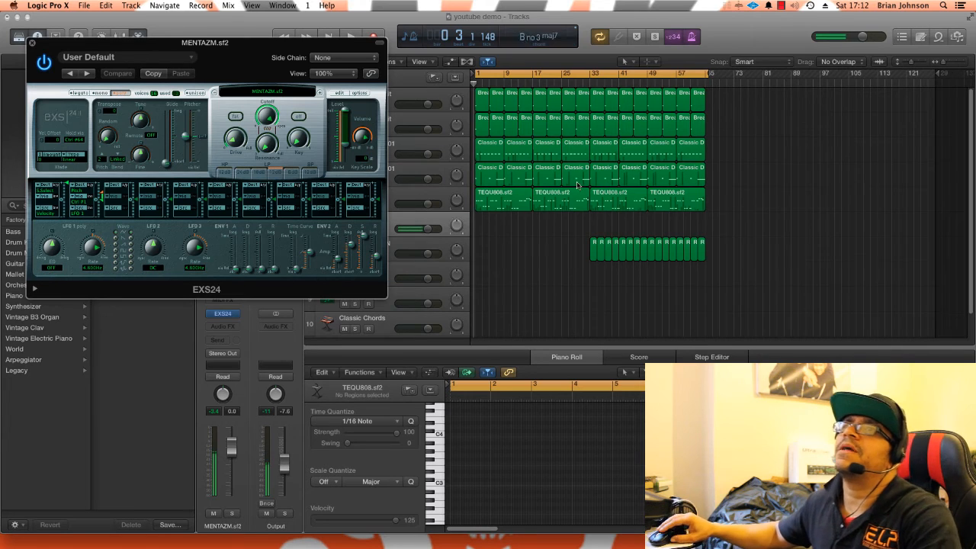
pyautogui.click(32, 44)
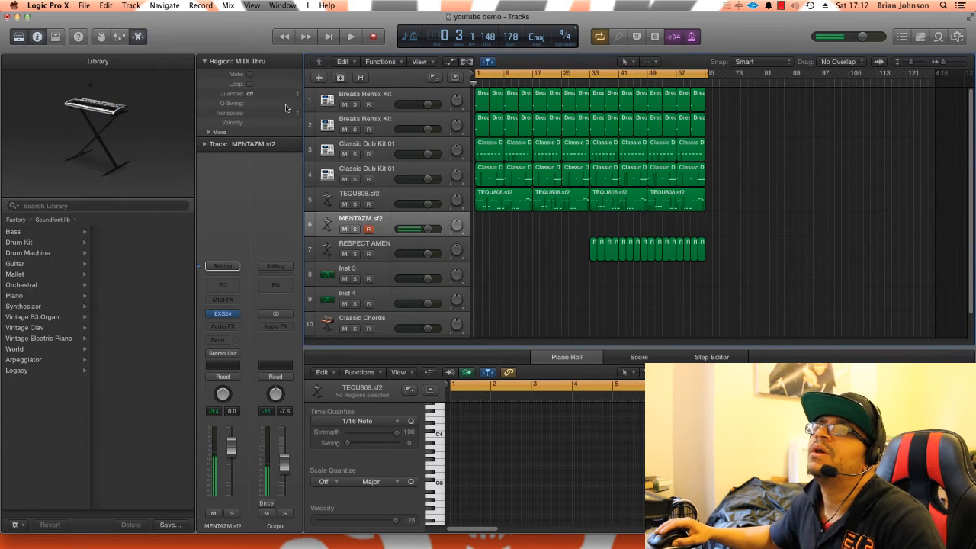
# - Add a send on the MENTAZM.sf2 track to Bus 1 (Small Room/0.4s Snare Chamber) and raise its send level
pyautogui.click(238, 340)
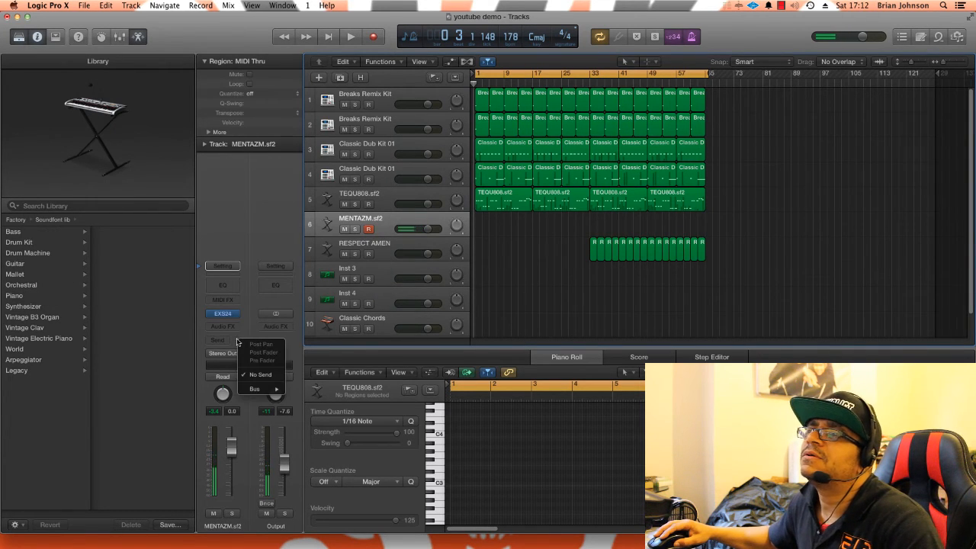
pyautogui.click(235, 345)
pyautogui.click(235, 345)
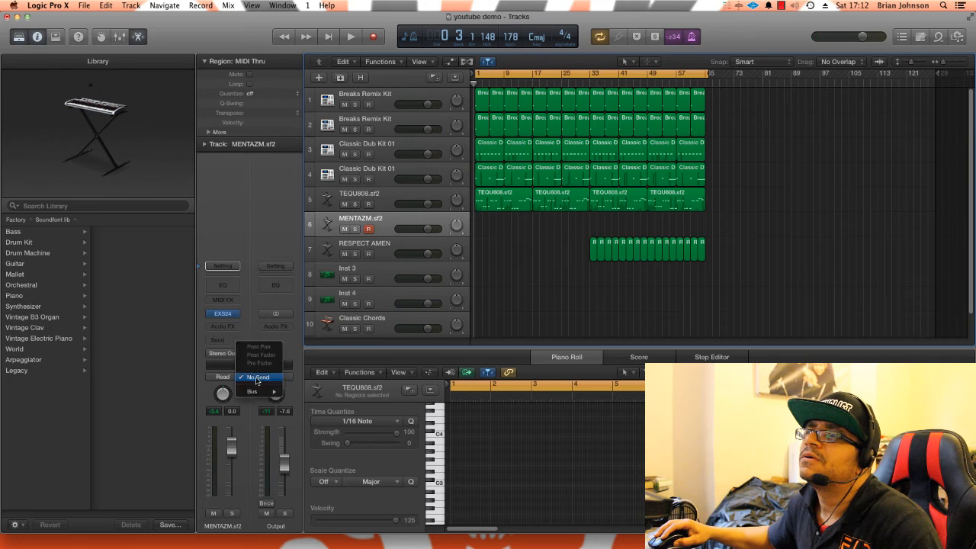
pyautogui.moveTo(255, 391)
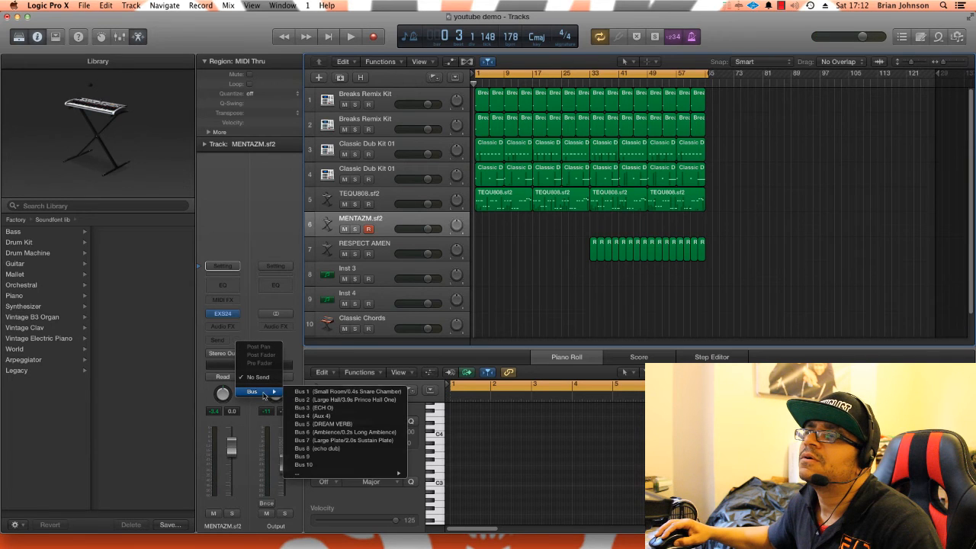
pyautogui.click(320, 391)
pyautogui.moveTo(236, 335); pyautogui.dragTo(236, 324)
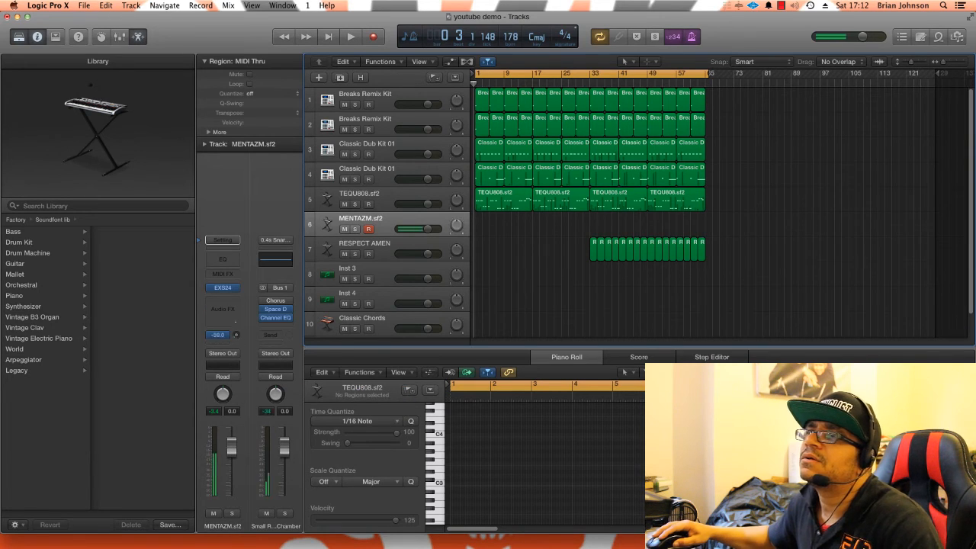
# - Add a second send on the MENTAZM.sf2 track to Bus 3 (ECH O)
pyautogui.click(217, 336)
pyautogui.moveTo(229, 390)
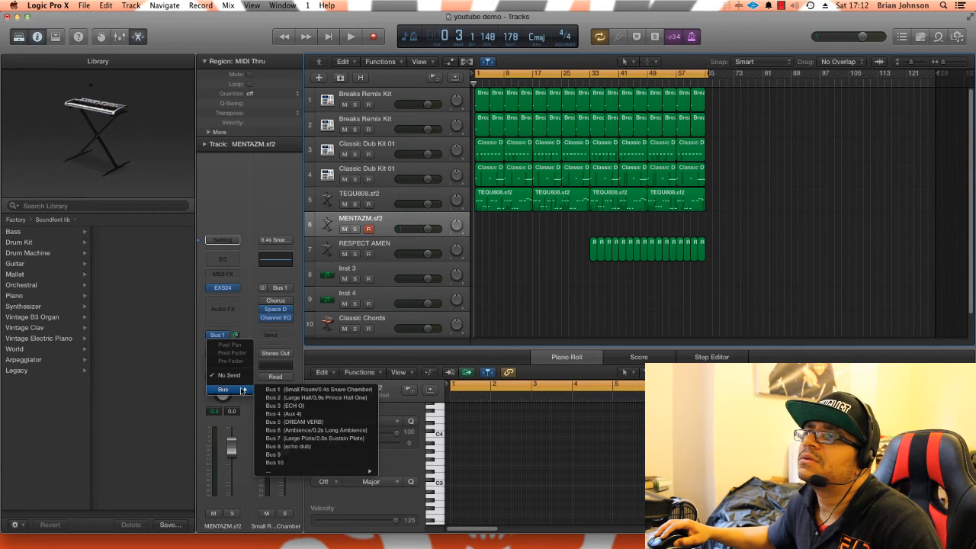
pyautogui.click(318, 408)
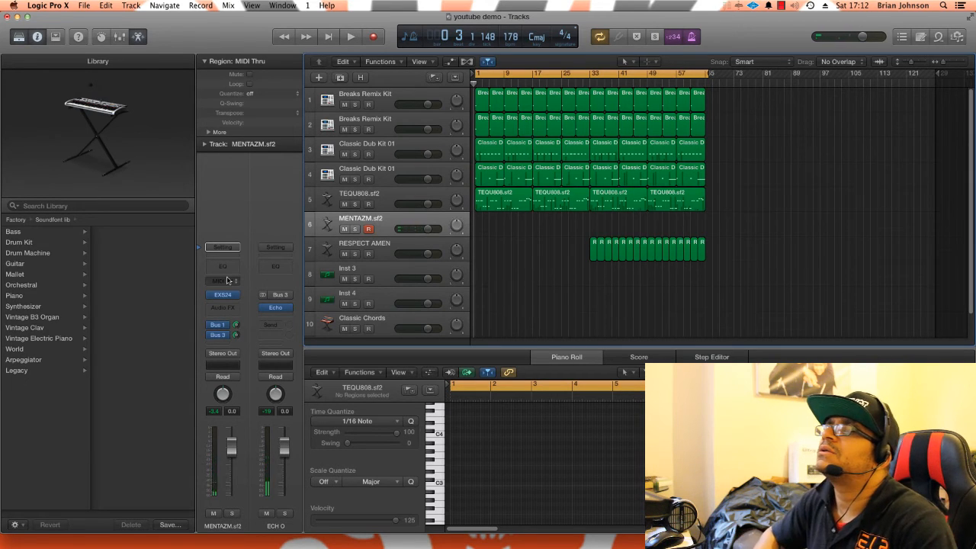
# - During playback, raise the MENTAZM.sf2 volume to +6.0 dB and record a mentasm part from about bar 11 to bar 33
pyautogui.press('space')
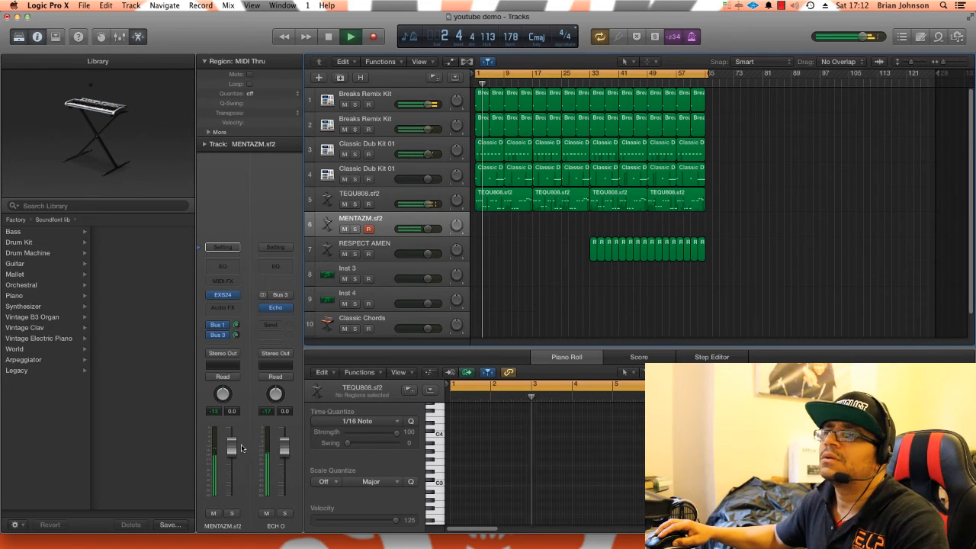
pyautogui.moveTo(231, 448); pyautogui.dragTo(234, 405)
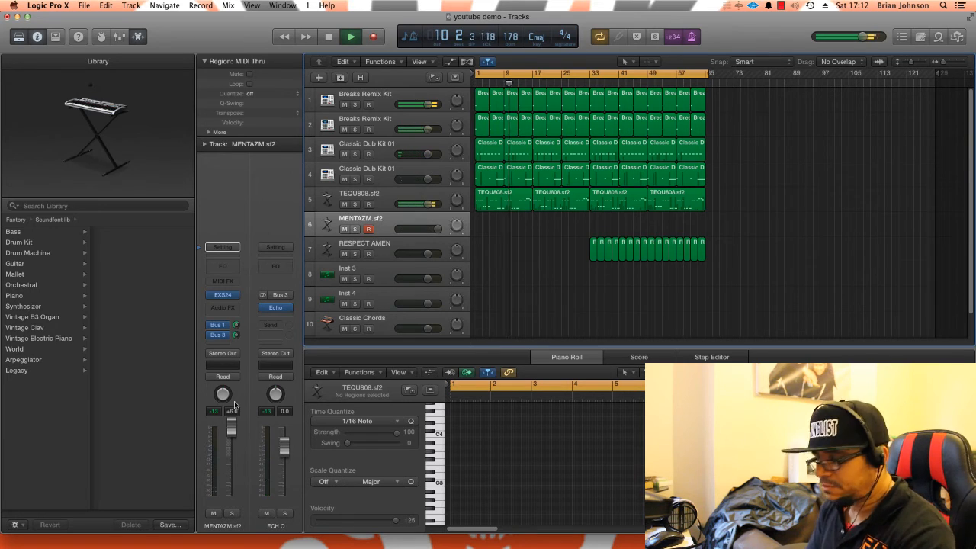
pyautogui.press('r')
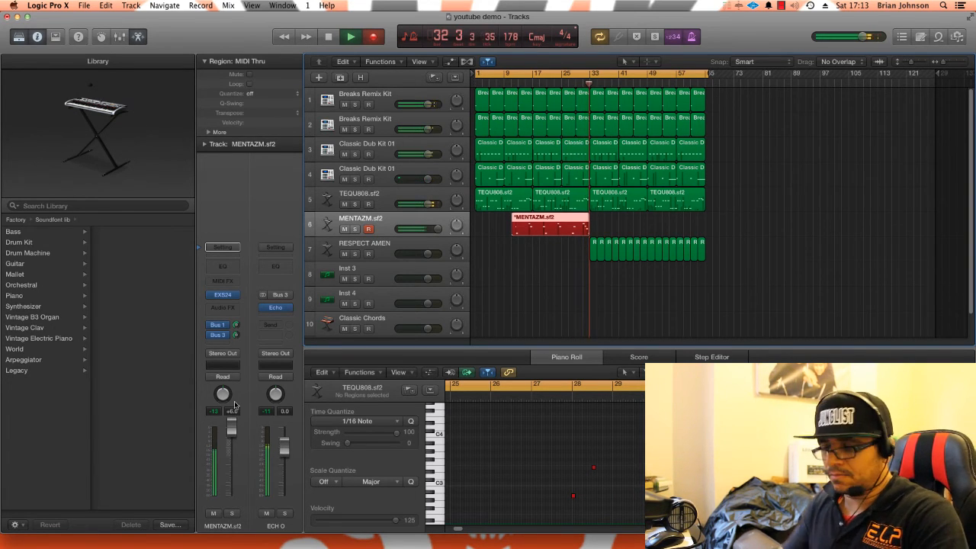
pyautogui.press('space')
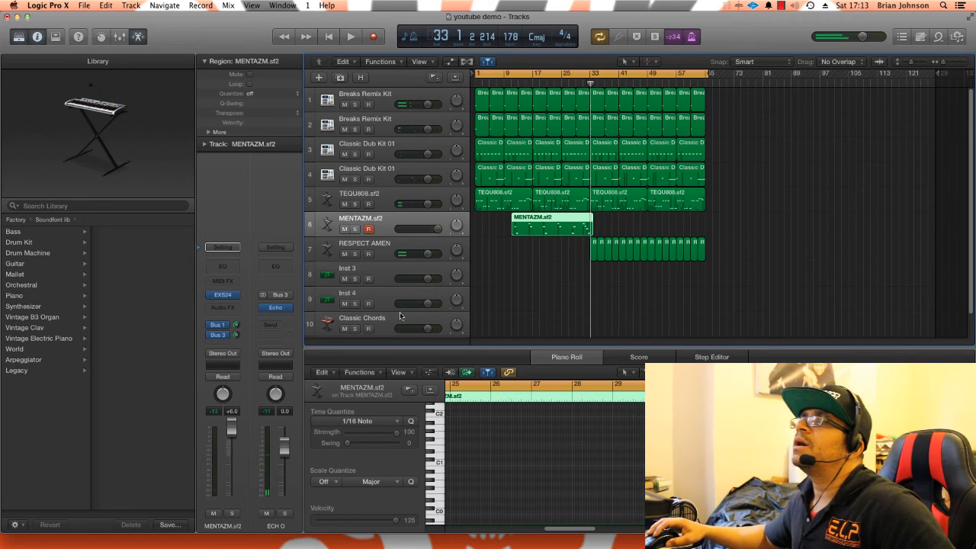